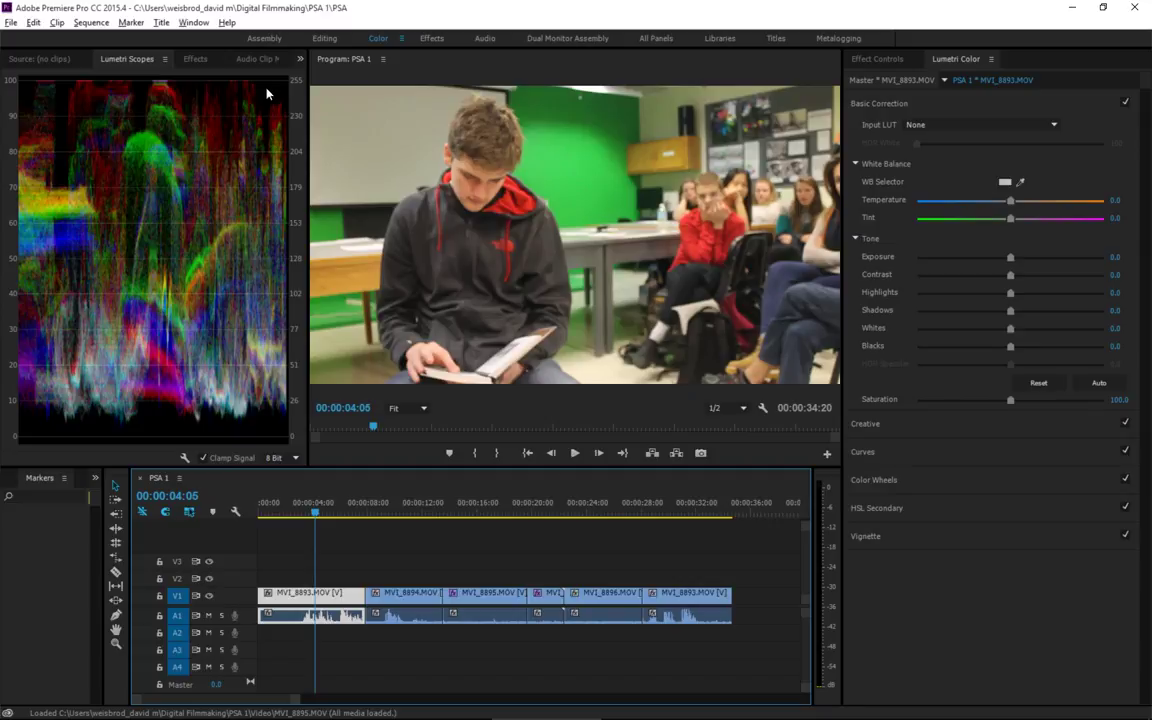
Switch to the Assembly workspace and show the project's items as a list.
left_click(324, 39)
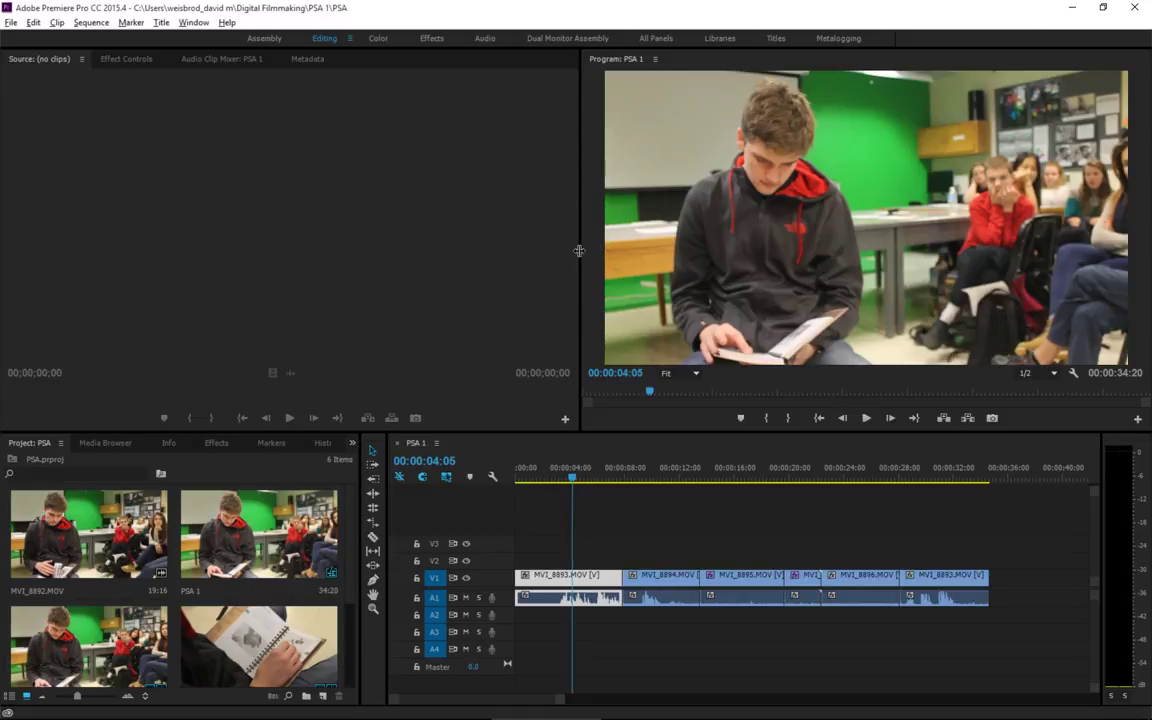
left_click_drag(581, 250, 468, 250)
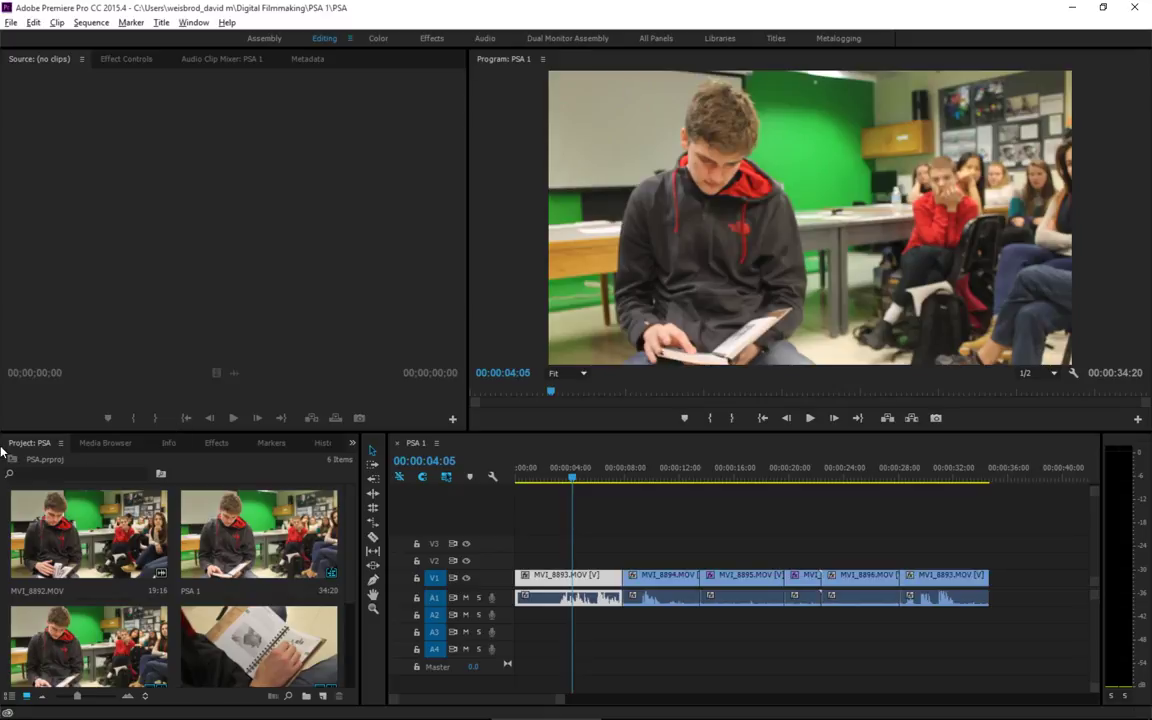
left_click(278, 42)
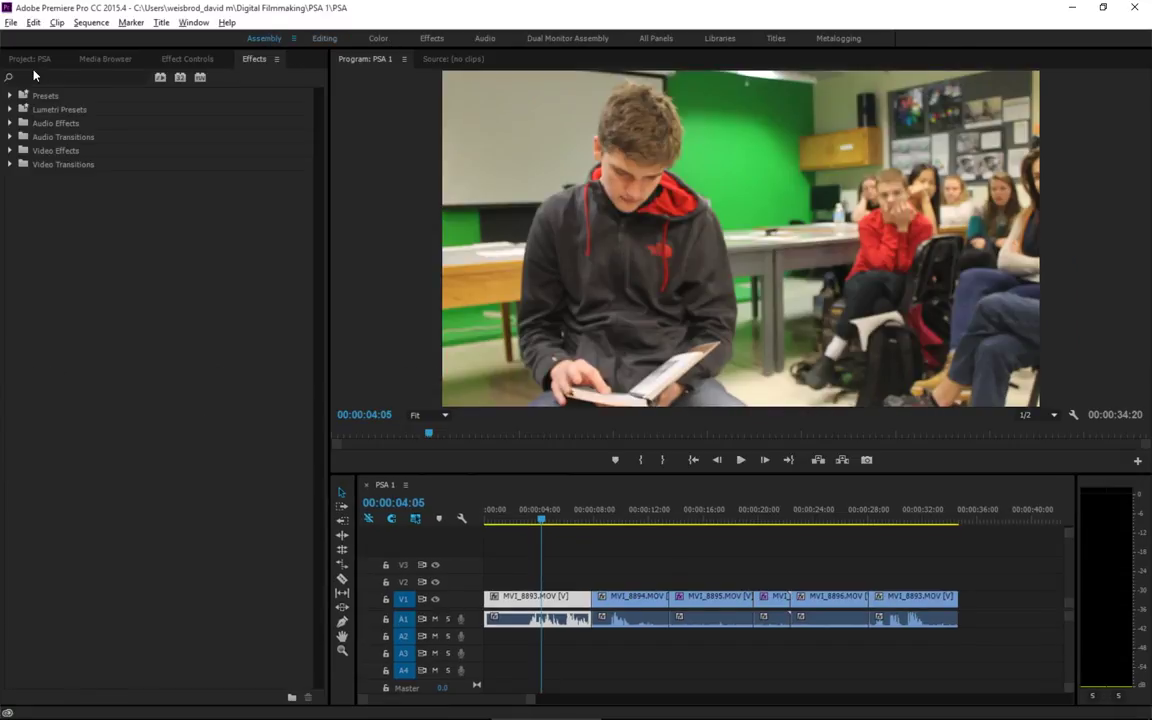
left_click(32, 58)
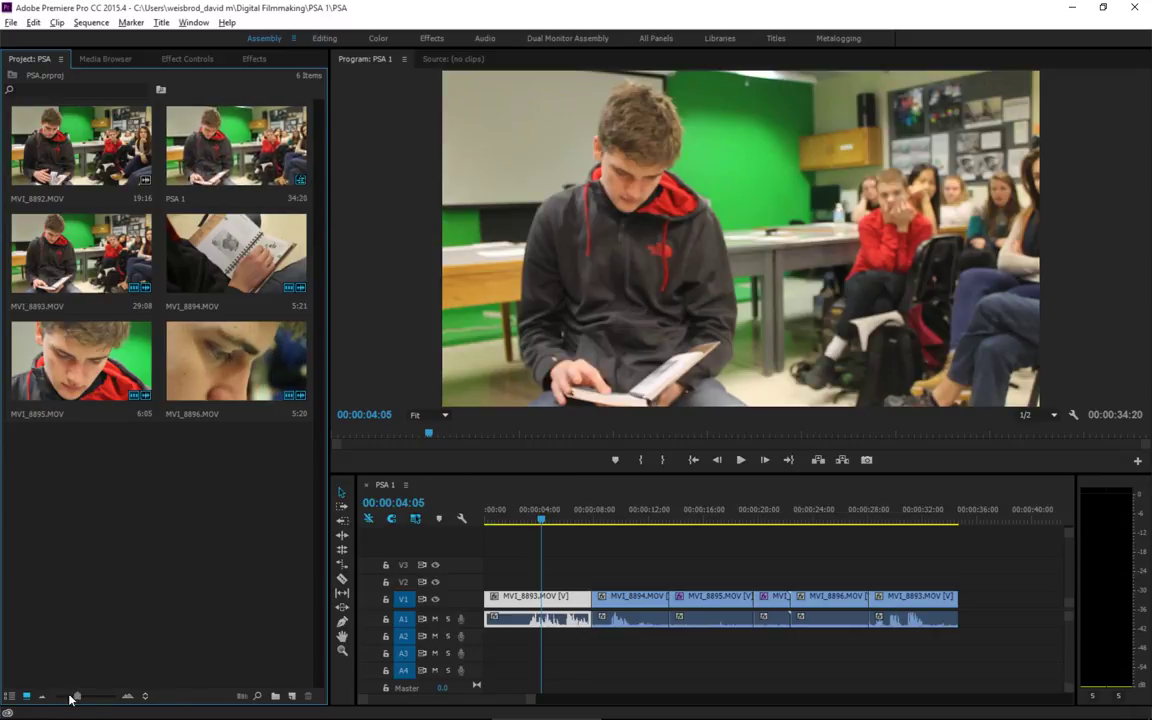
left_click(12, 698)
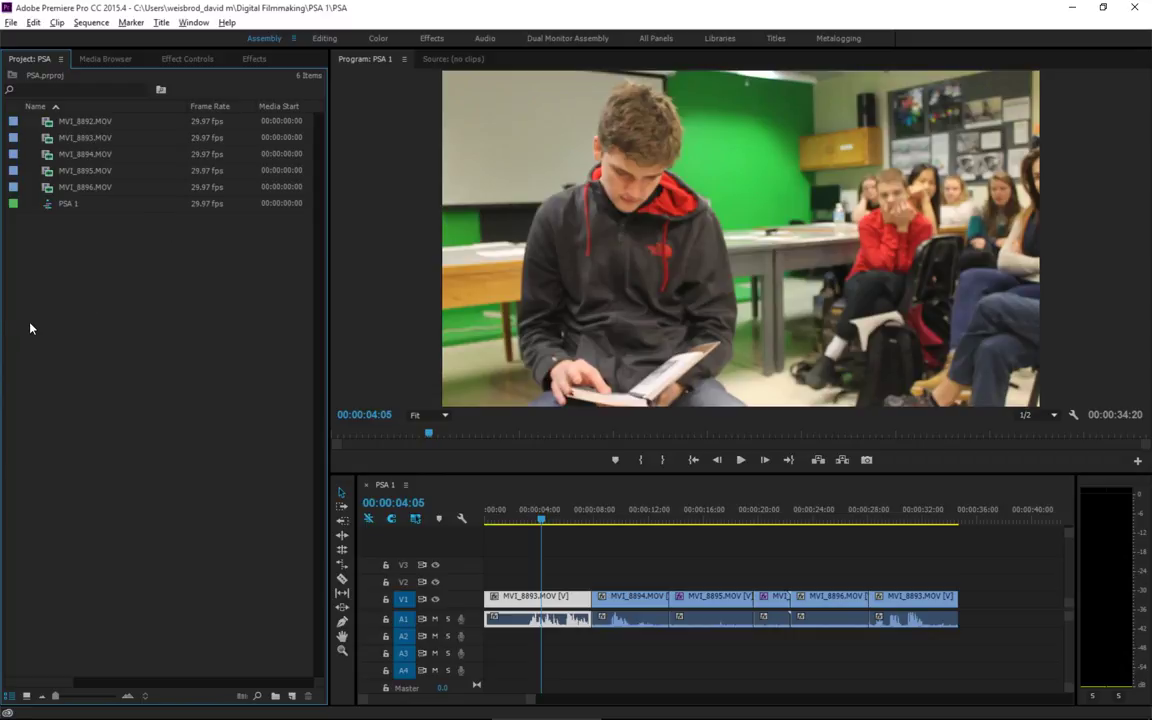
Create a new bin named Clips in the project.
right_click(93, 293)
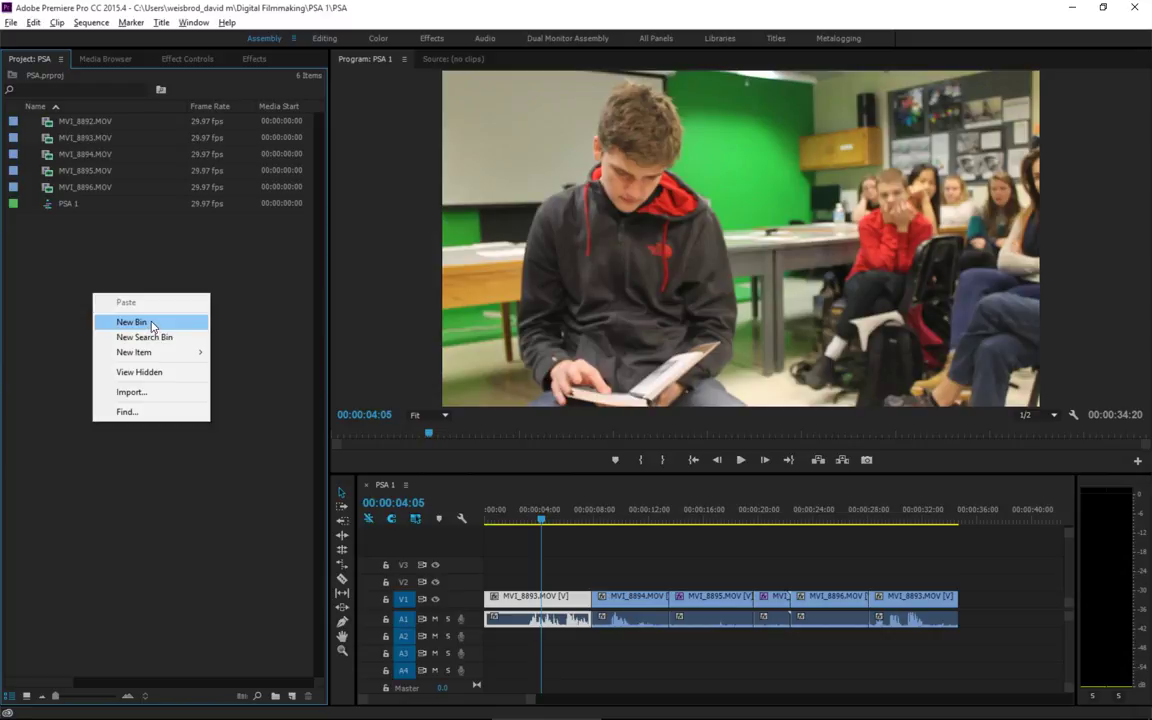
left_click(131, 322)
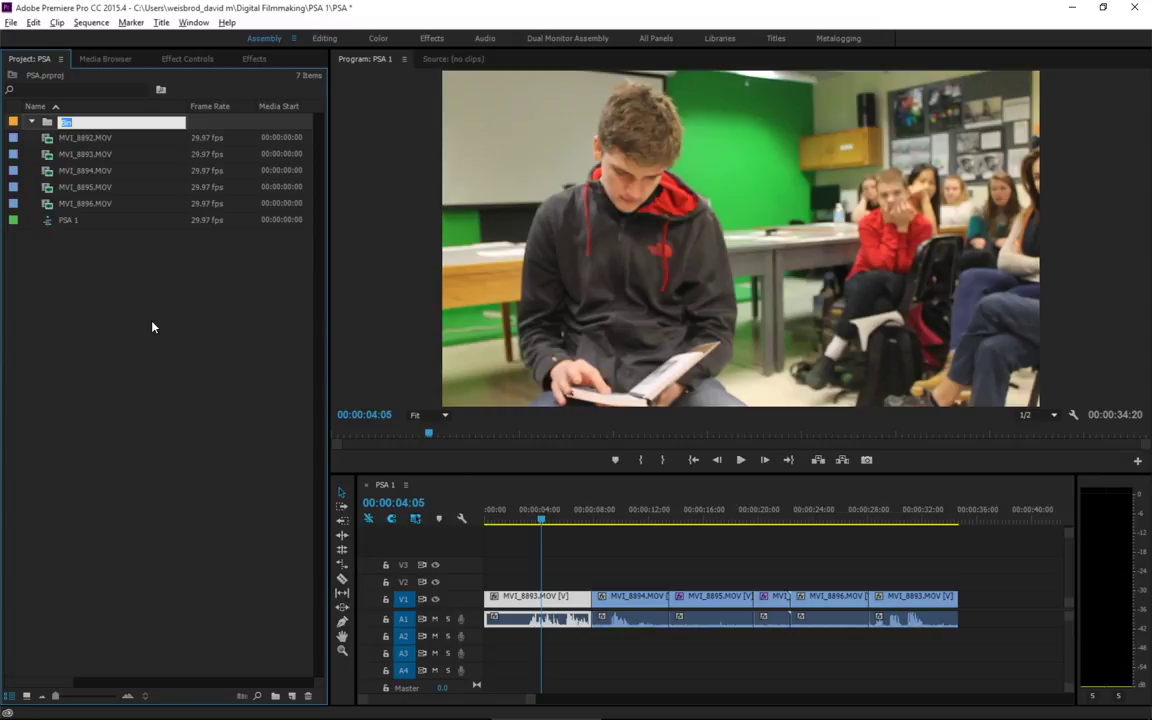
type("Clips")
key("Tab")
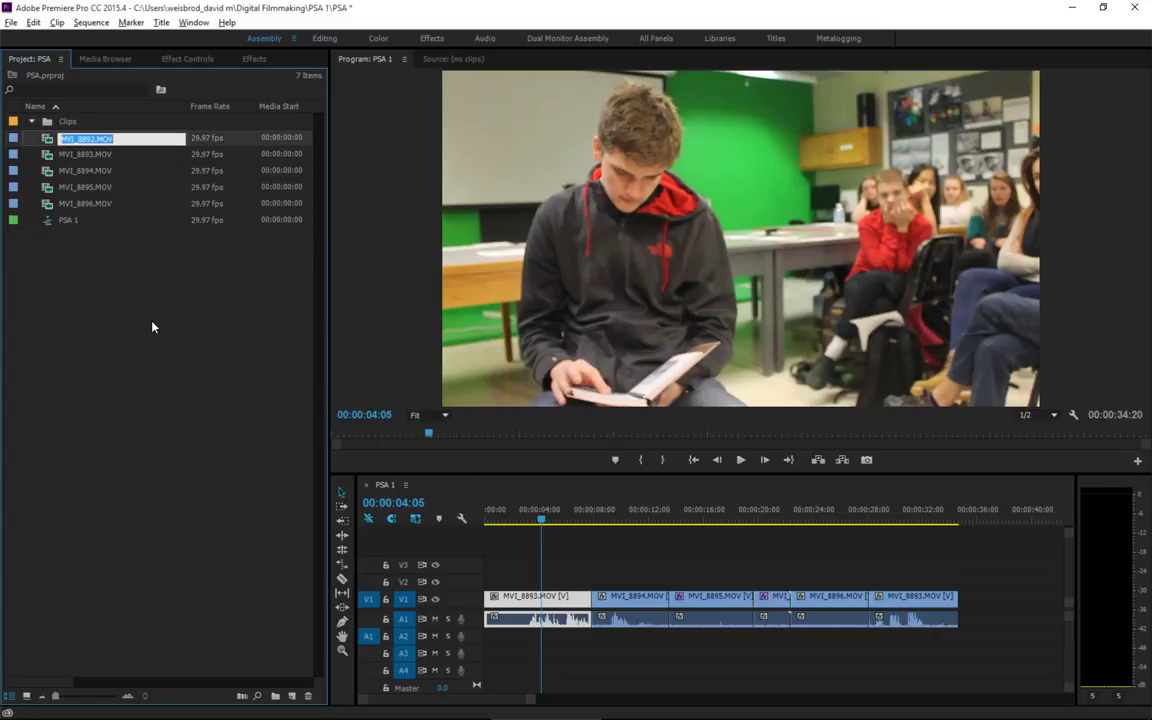
Move the clips MVI_8892.MOV through MVI_8896.MOV into the Clips bin and collapse the bin.
left_click(52, 141)
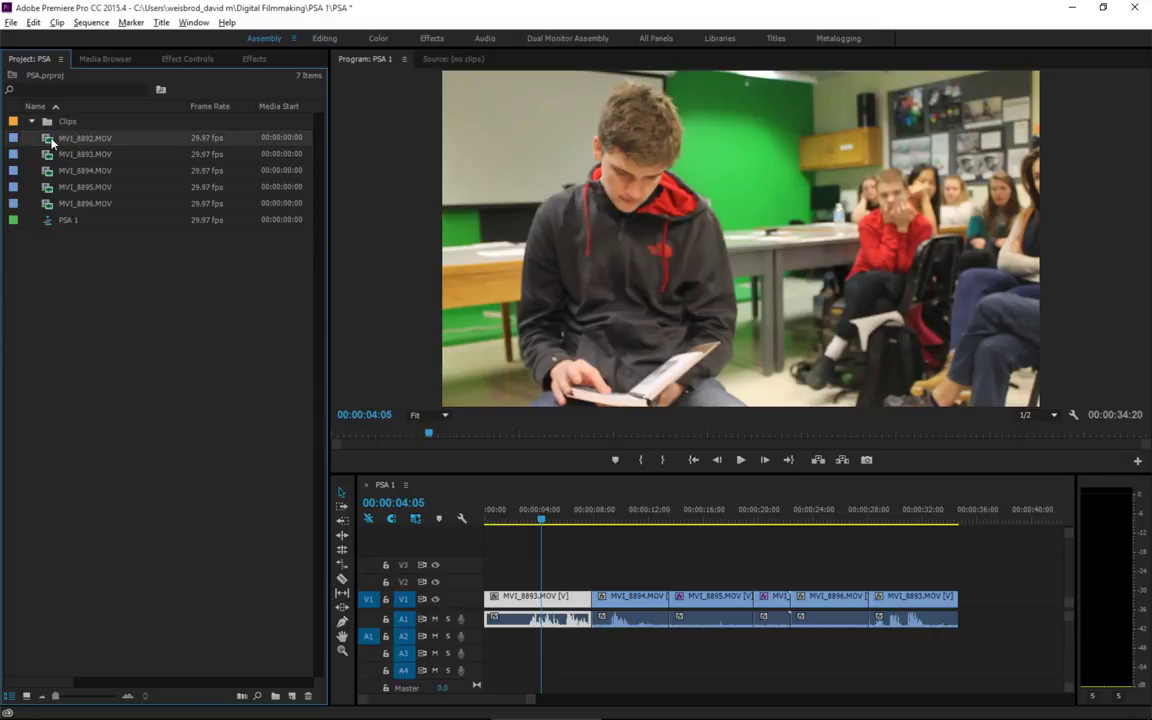
left_click(55, 201, "shift")
left_click_drag(55, 201, 59, 124)
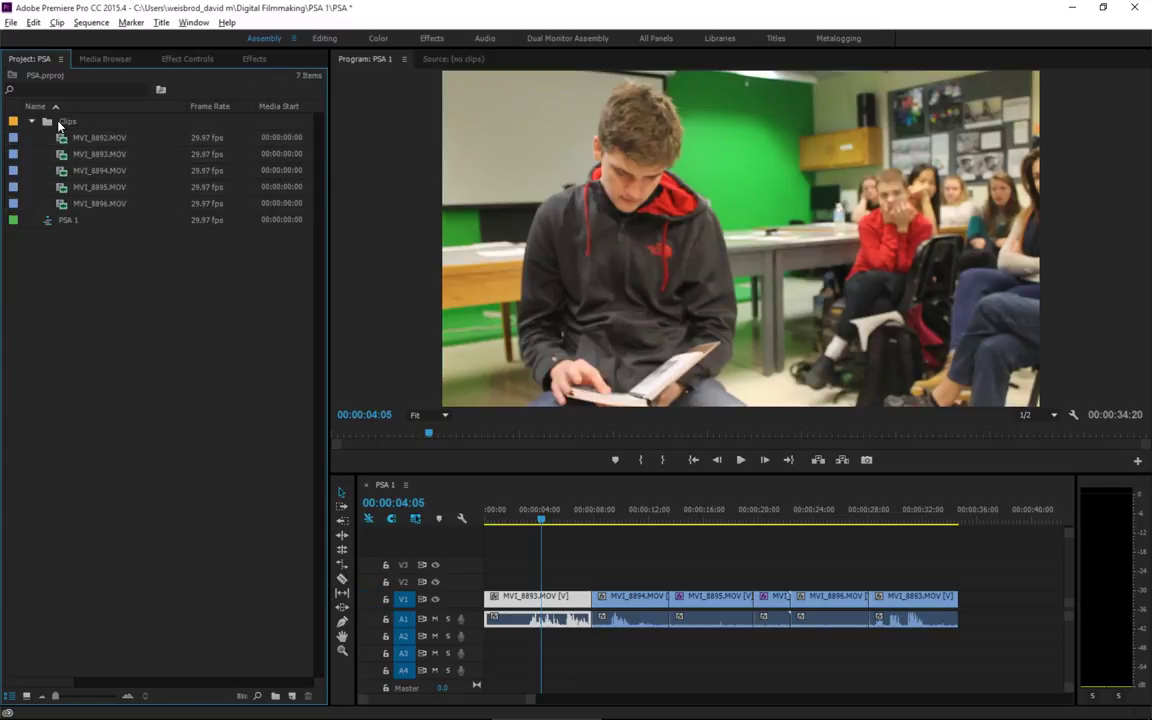
left_click(31, 121)
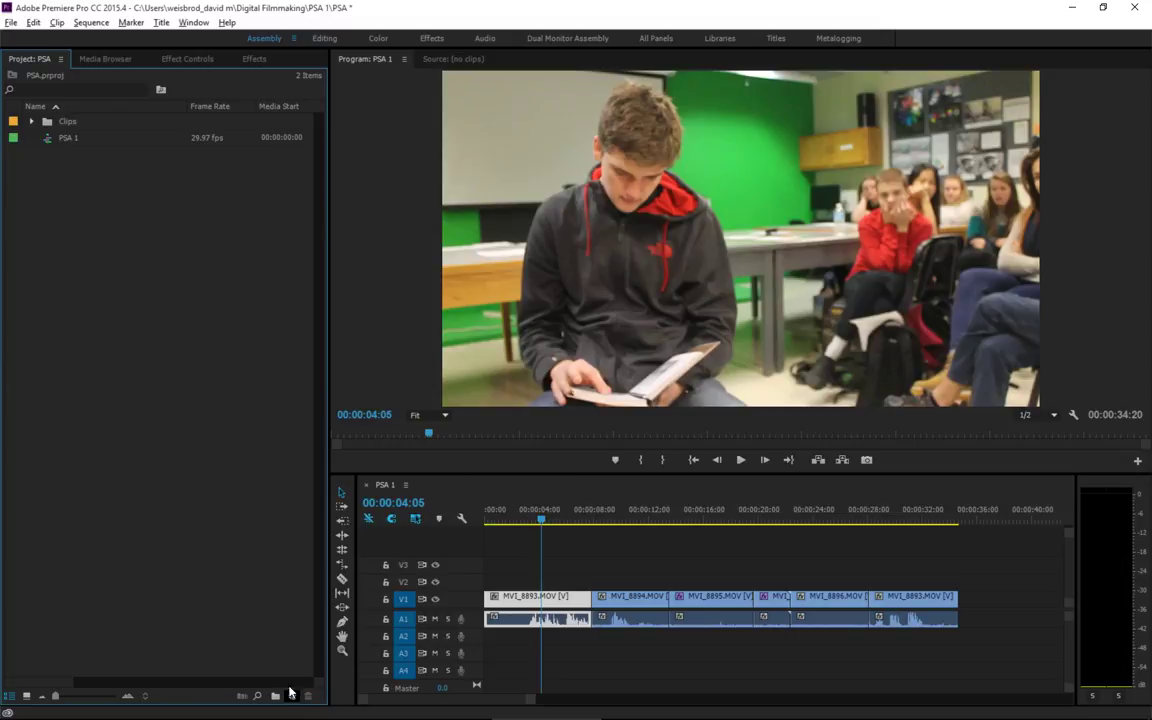
Create a new title item at 1280 × 720, 29.97 fps and square pixels, keeping the default name.
right_click(158, 455)
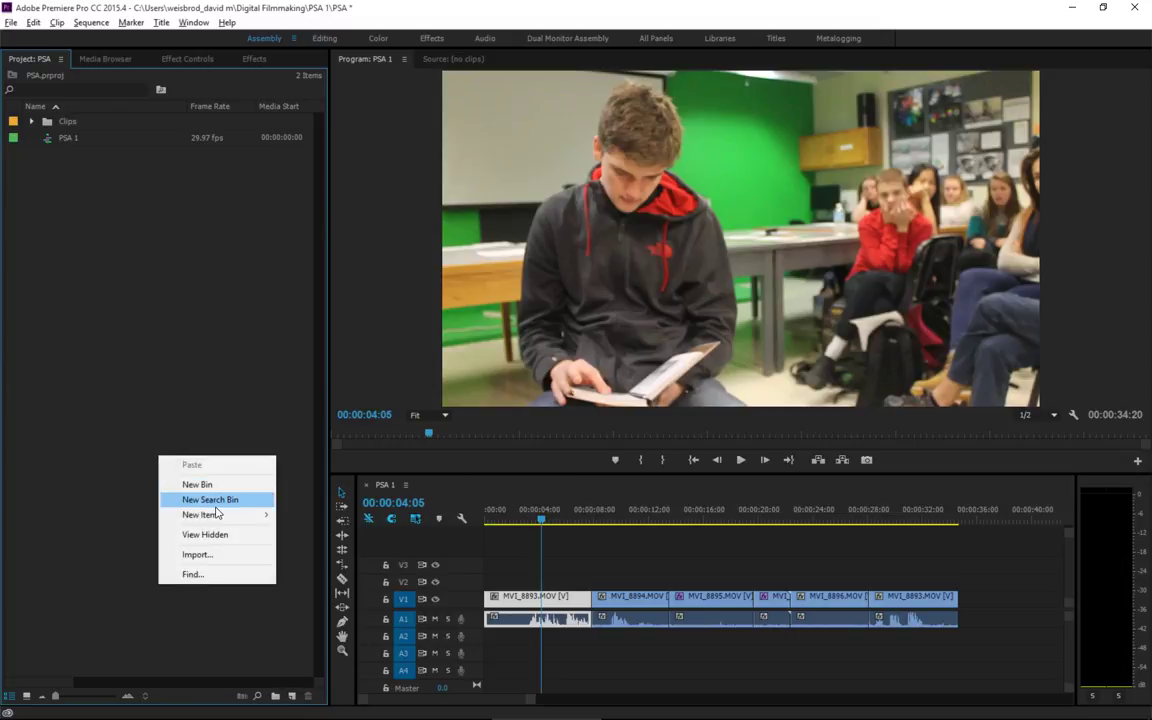
right_click(82, 279)
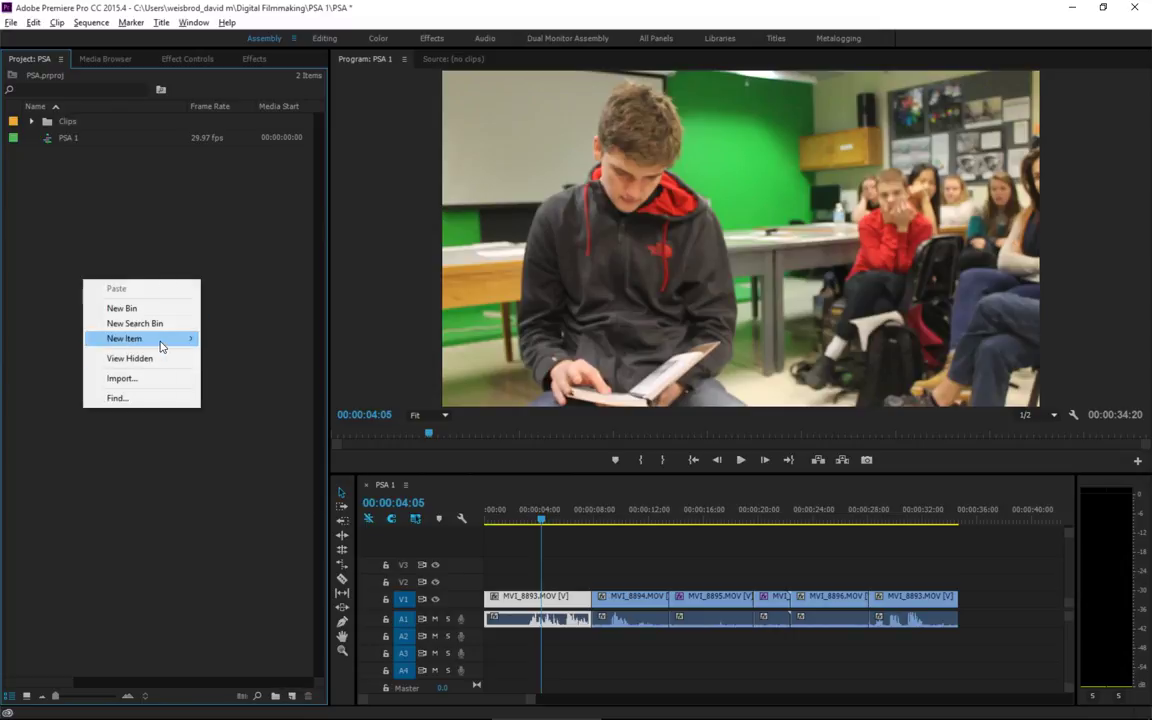
mouse_move(159, 339)
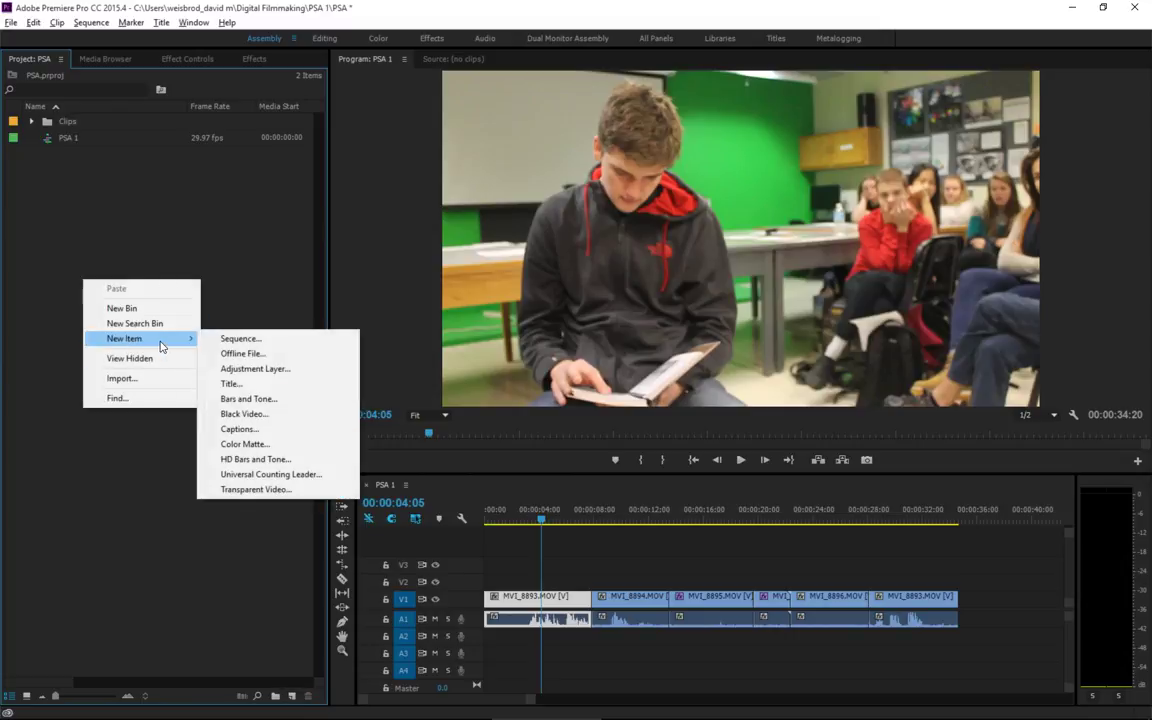
left_click(231, 384)
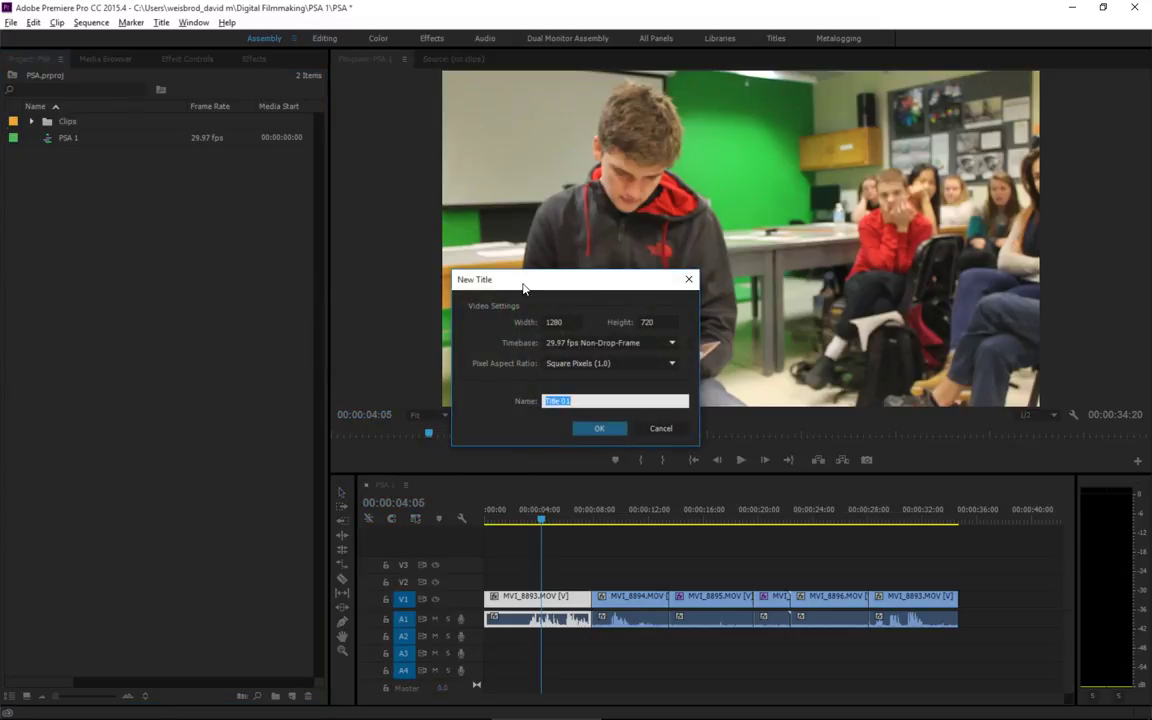
left_click_drag(529, 284, 172, 266)
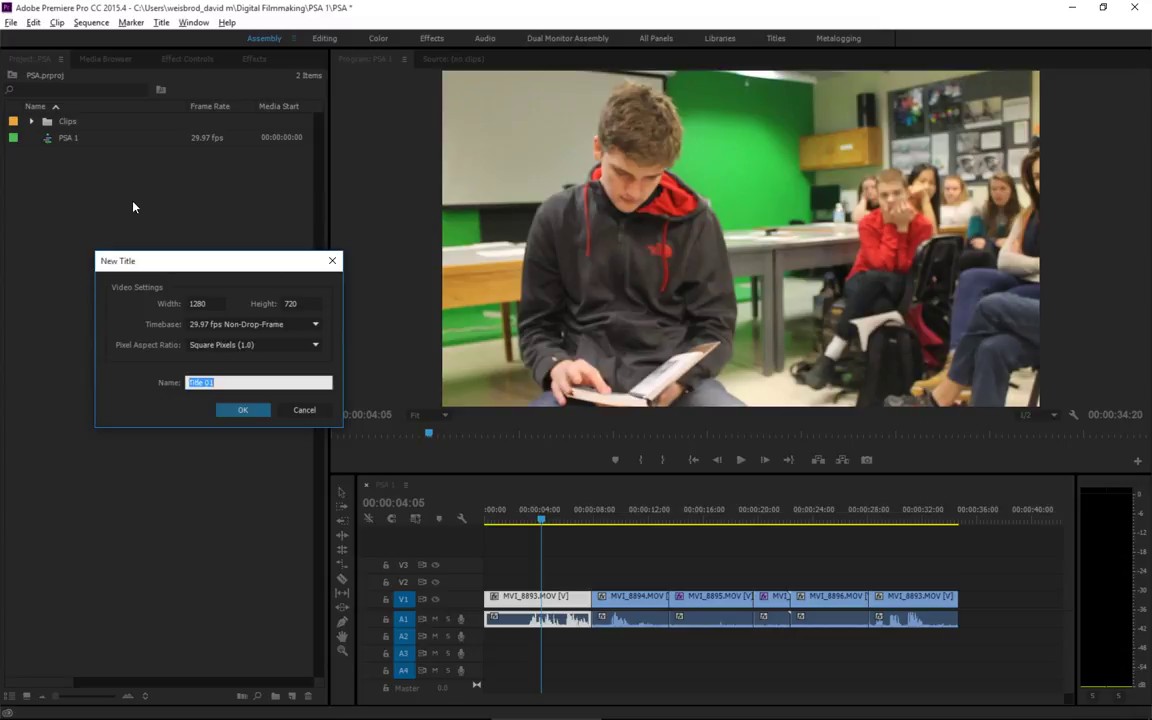
left_click(252, 410)
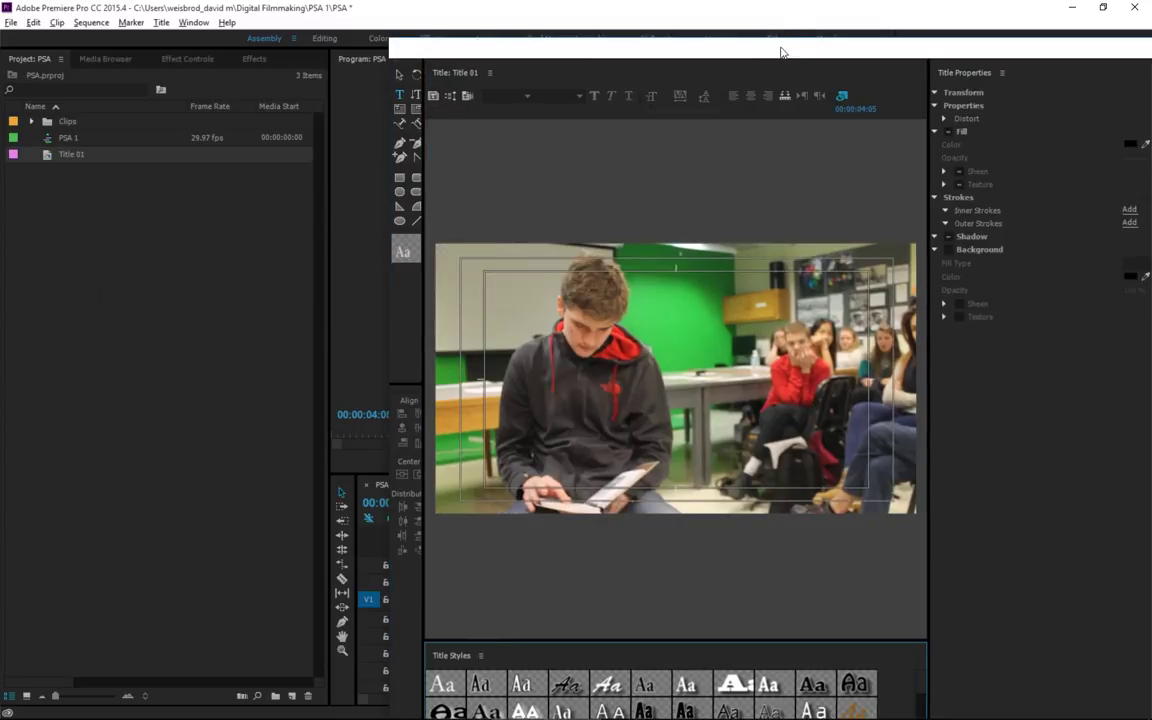
Reposition the title editor window over the workspace and close it.
left_click_drag(782, 51, 530, 672)
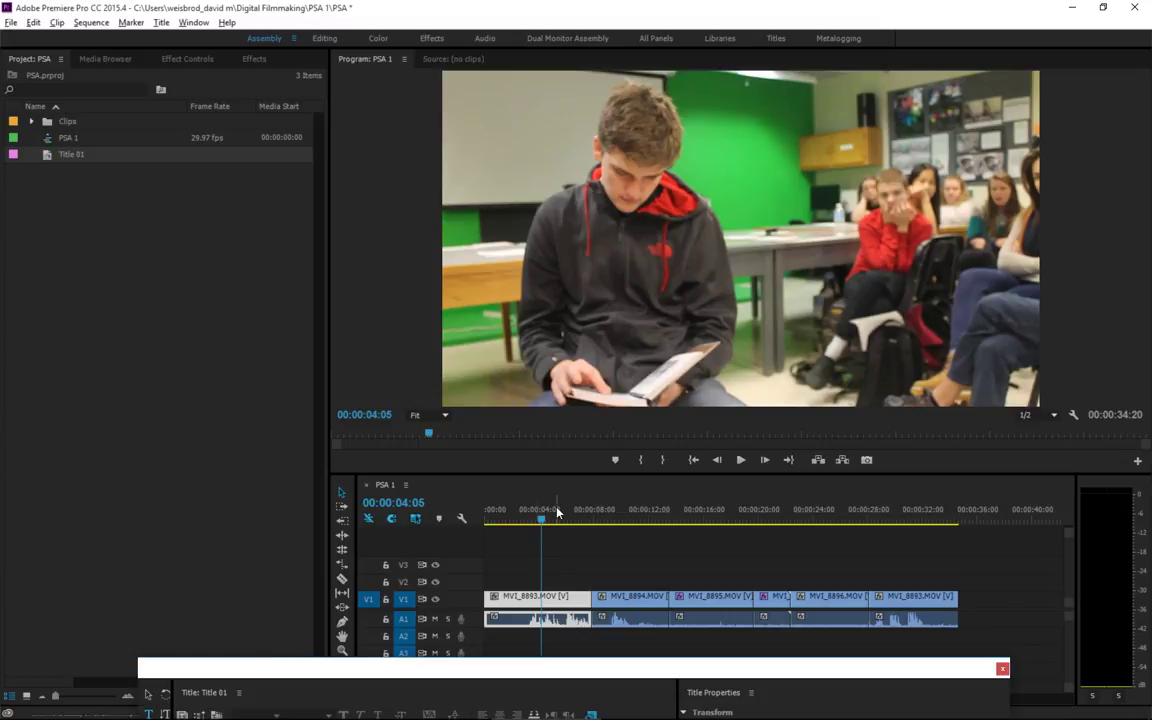
left_click_drag(535, 670, 545, 56)
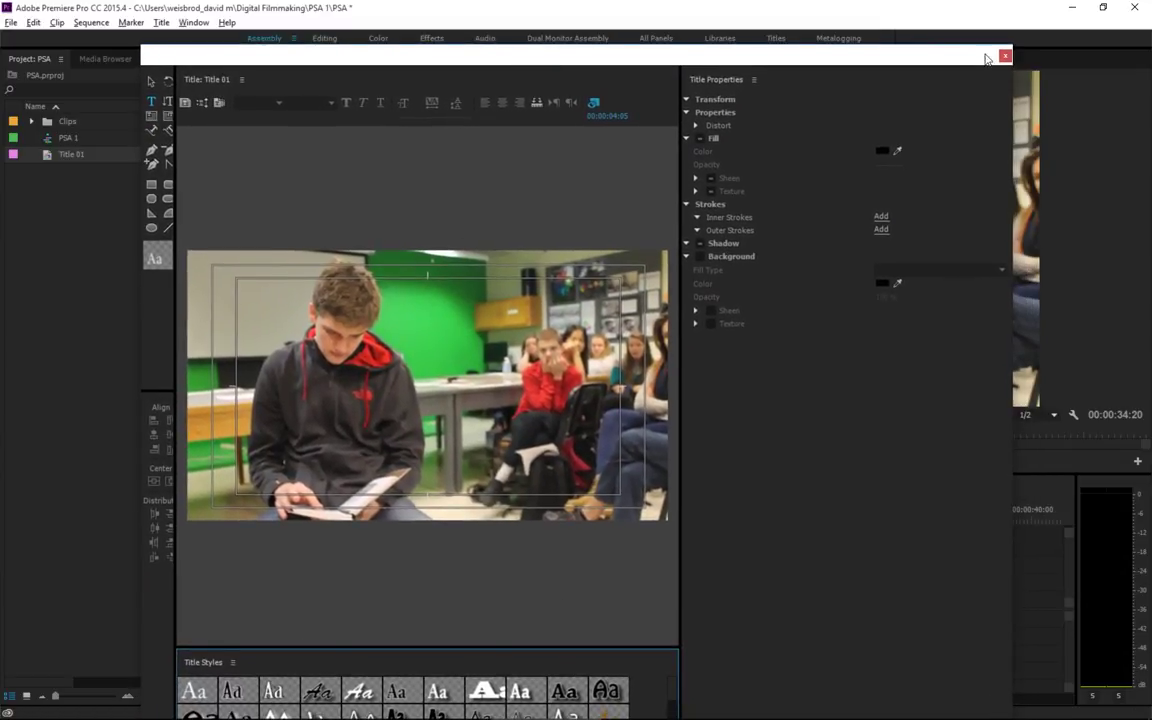
left_click(1004, 57)
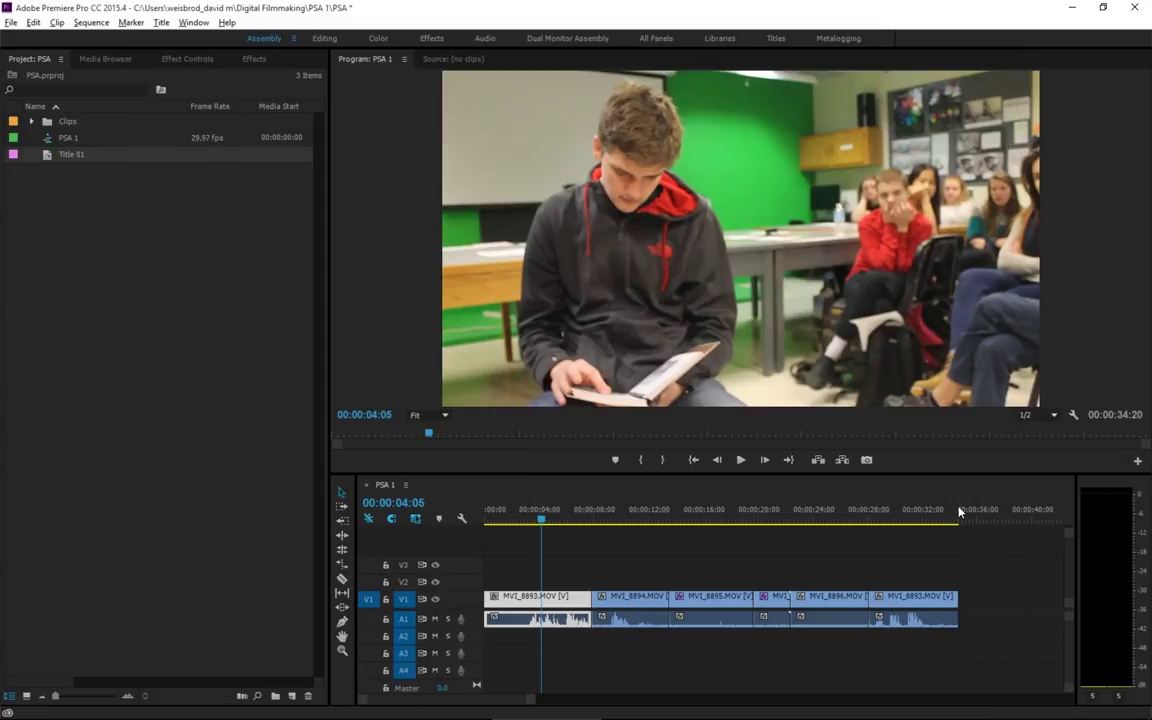
Place the playhead past the last clip at 00:00:37:02, view Title 01 over the empty frame, and close it.
left_click(992, 512)
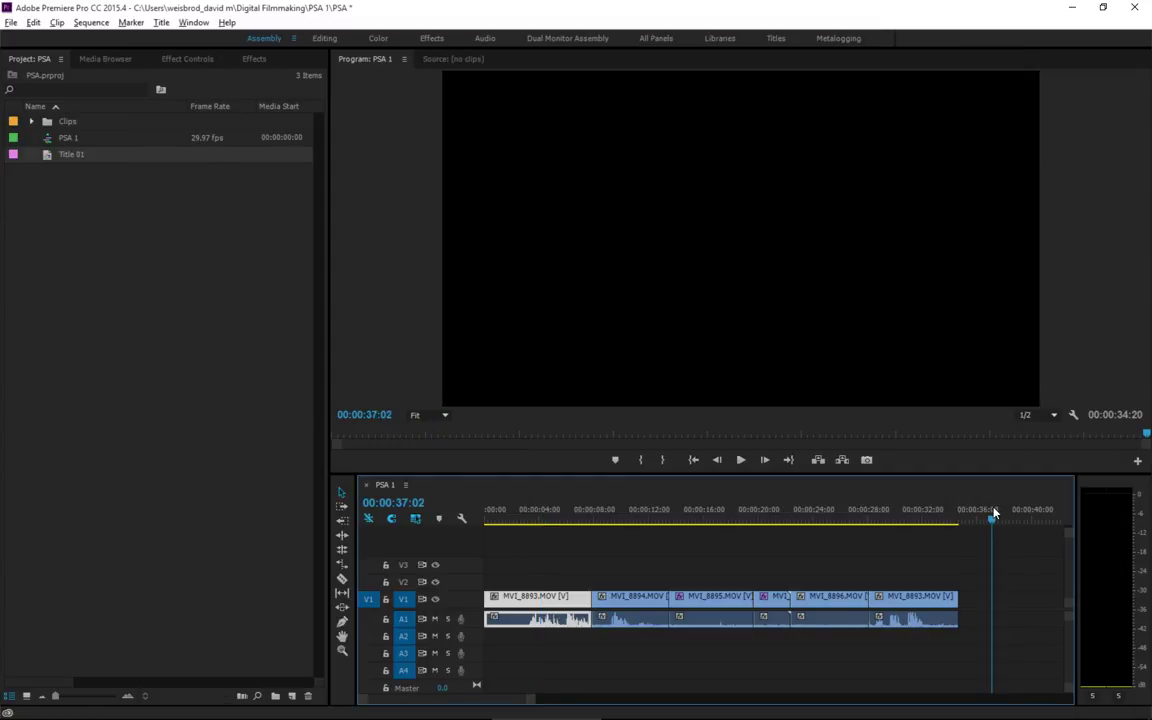
double_click(47, 156)
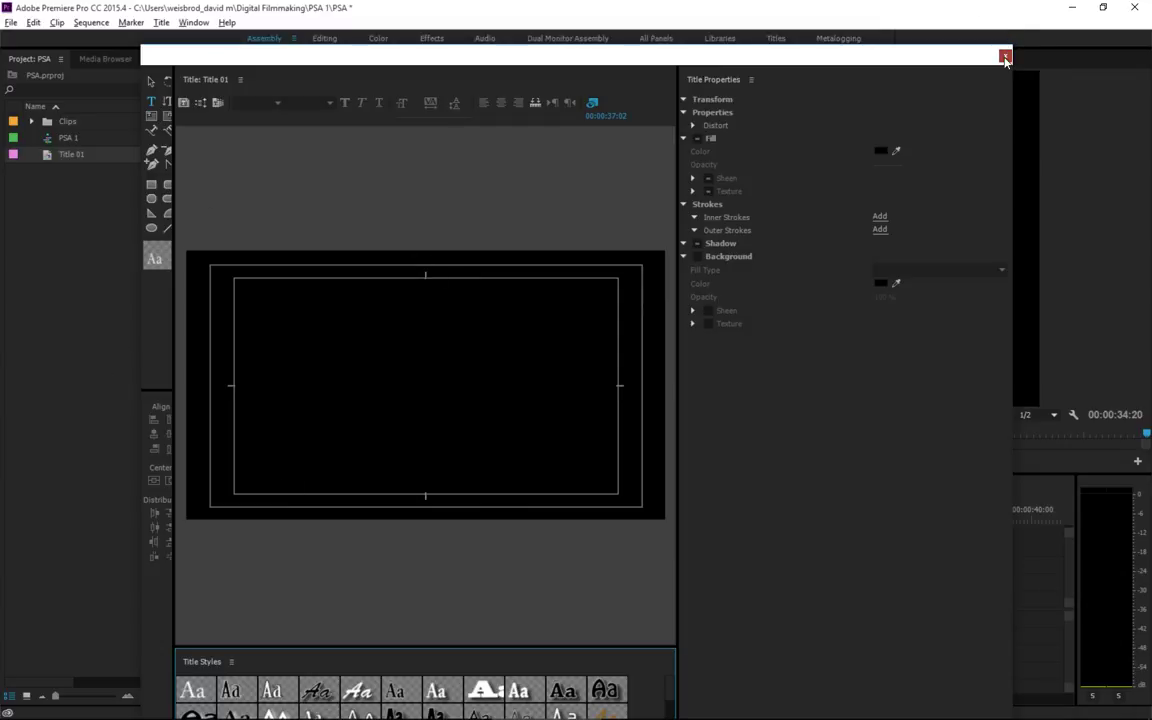
left_click(1006, 55)
Open Title 01 over the frame at 00:00:05:00 and widen the tools area so both tool columns show fully.
left_click_drag(986, 515, 552, 514)
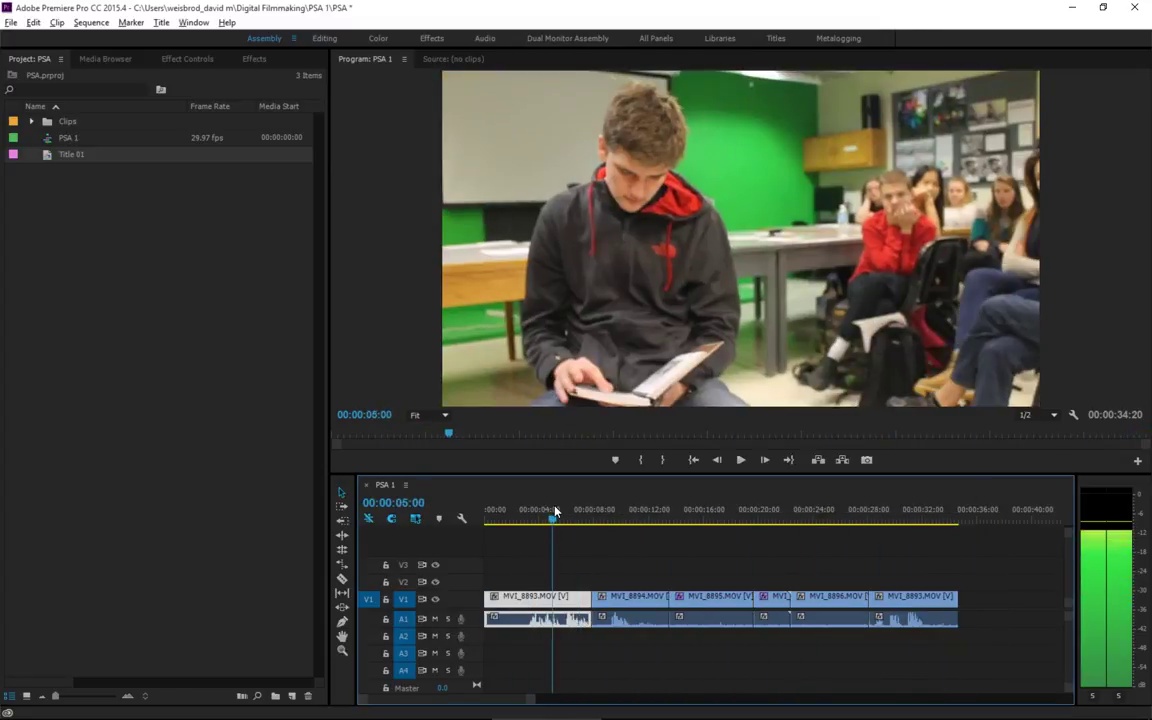
double_click(45, 155)
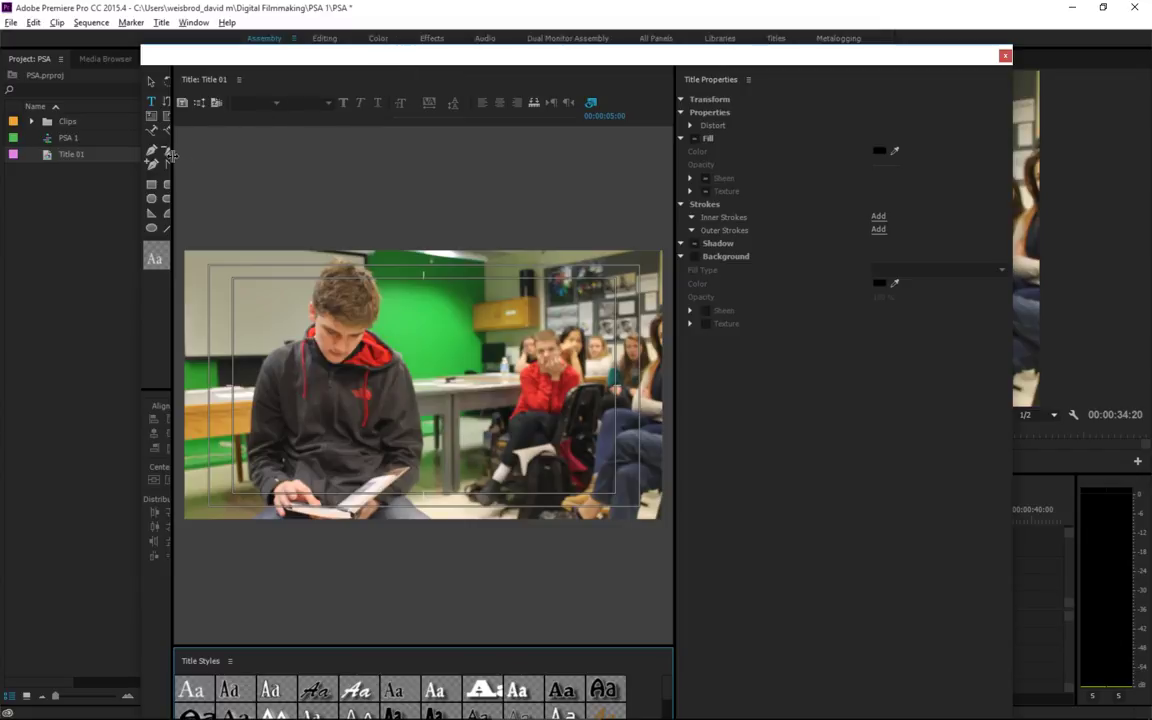
left_click_drag(172, 155, 195, 155)
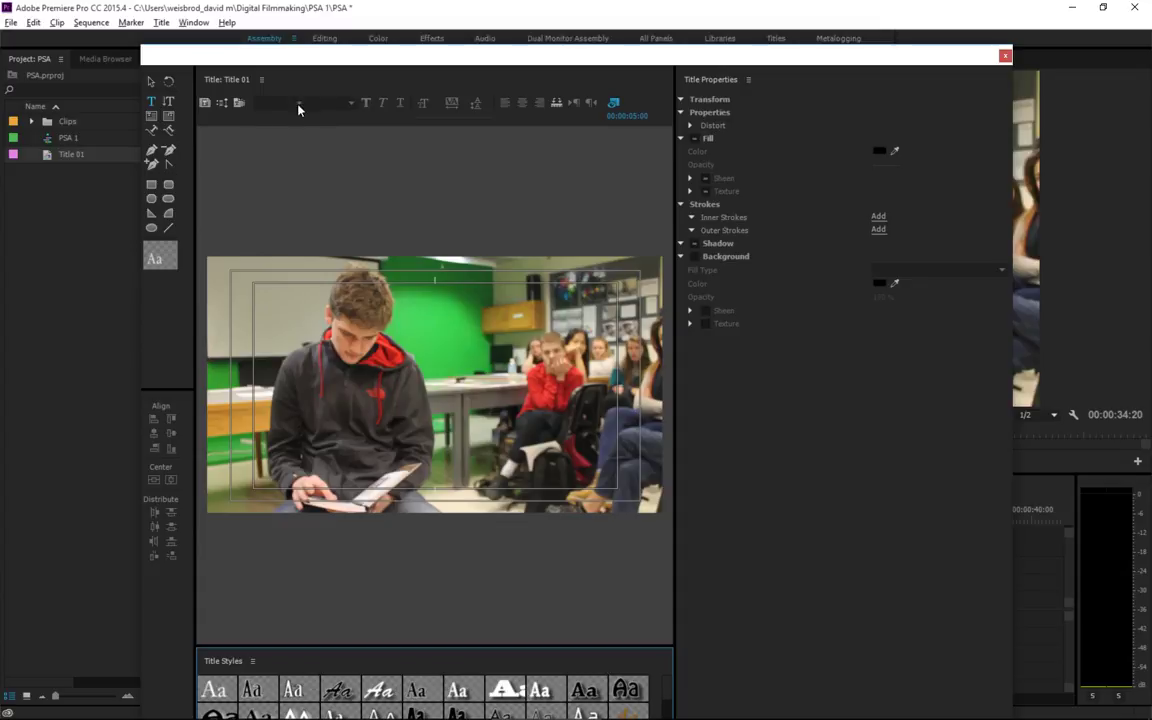
Toggle the background video behind the title off and back on.
left_click(615, 104)
left_click(615, 104)
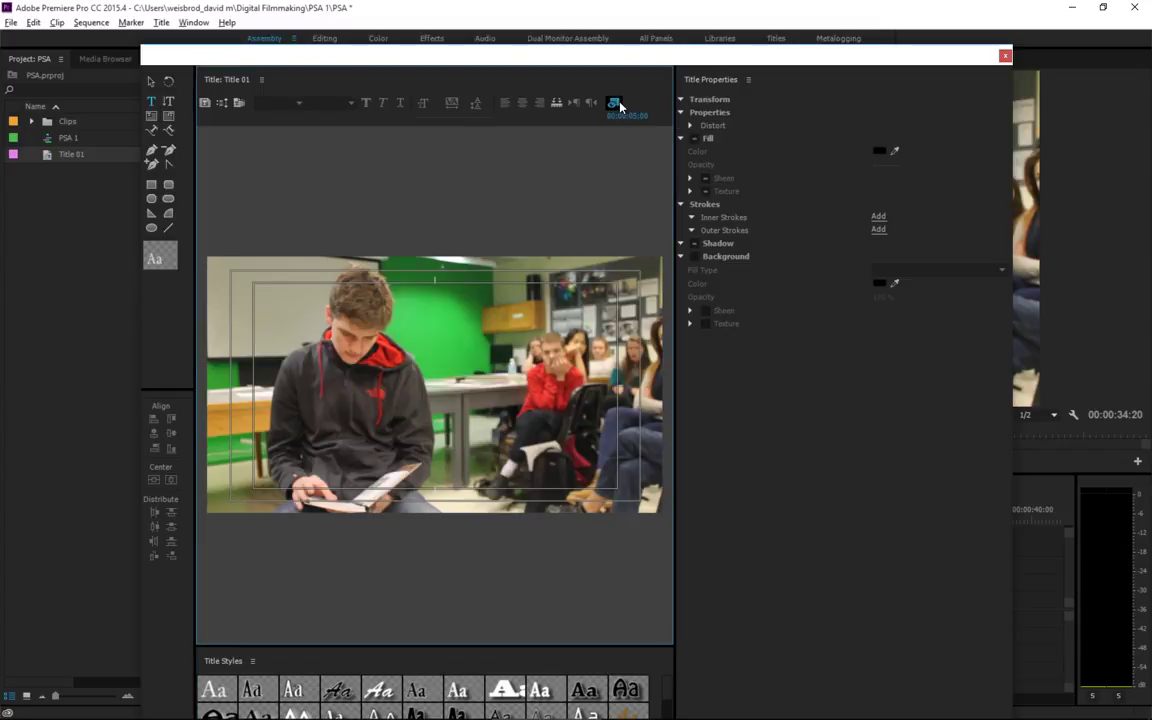
left_click(615, 104)
left_click(615, 104)
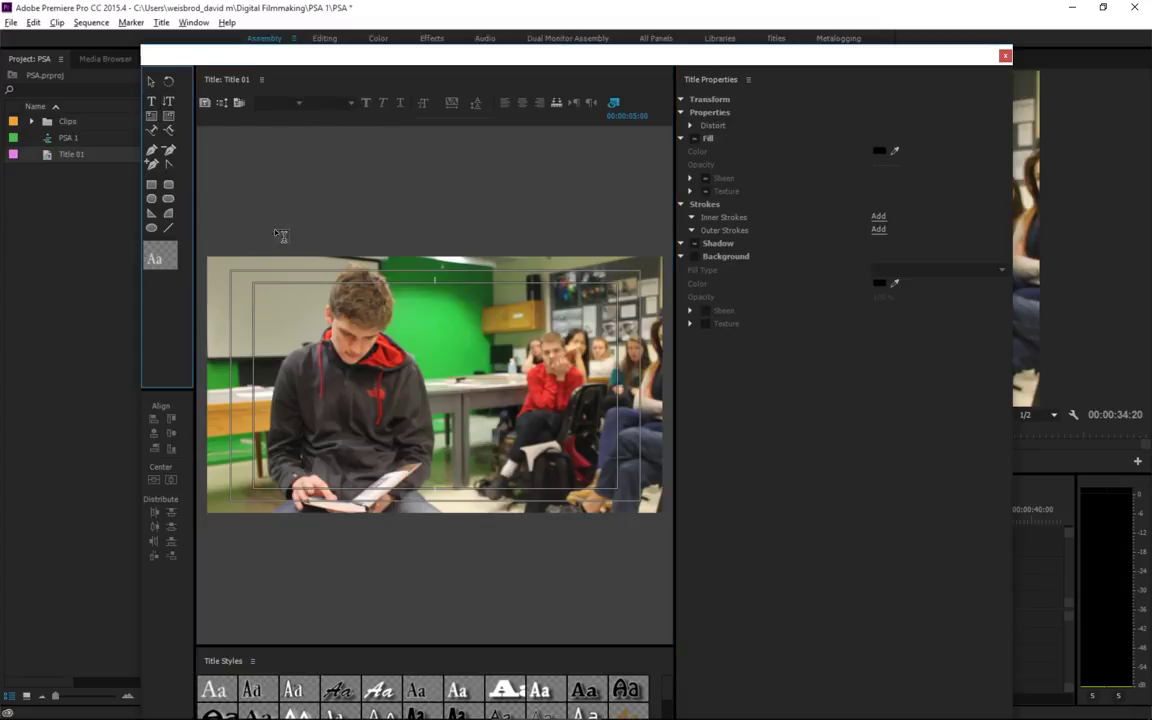
Add the centered text "This is text" in an area text box about 1145 by 175 across the top of the frame.
left_click(154, 88)
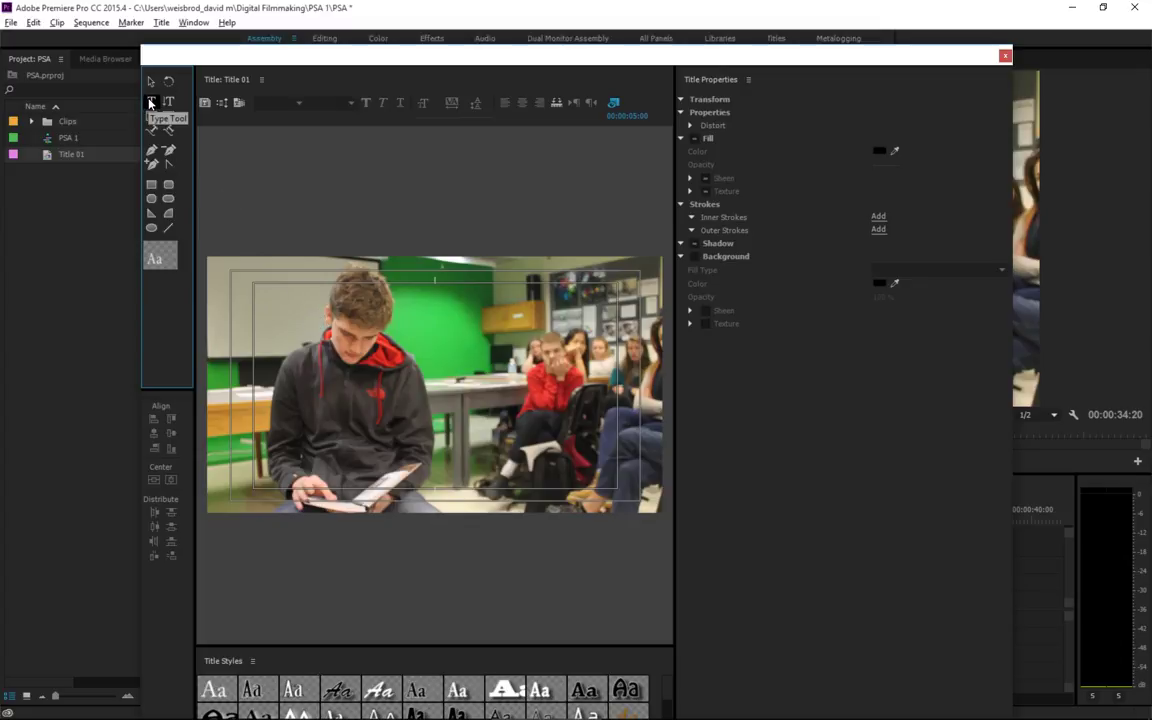
left_click(168, 103)
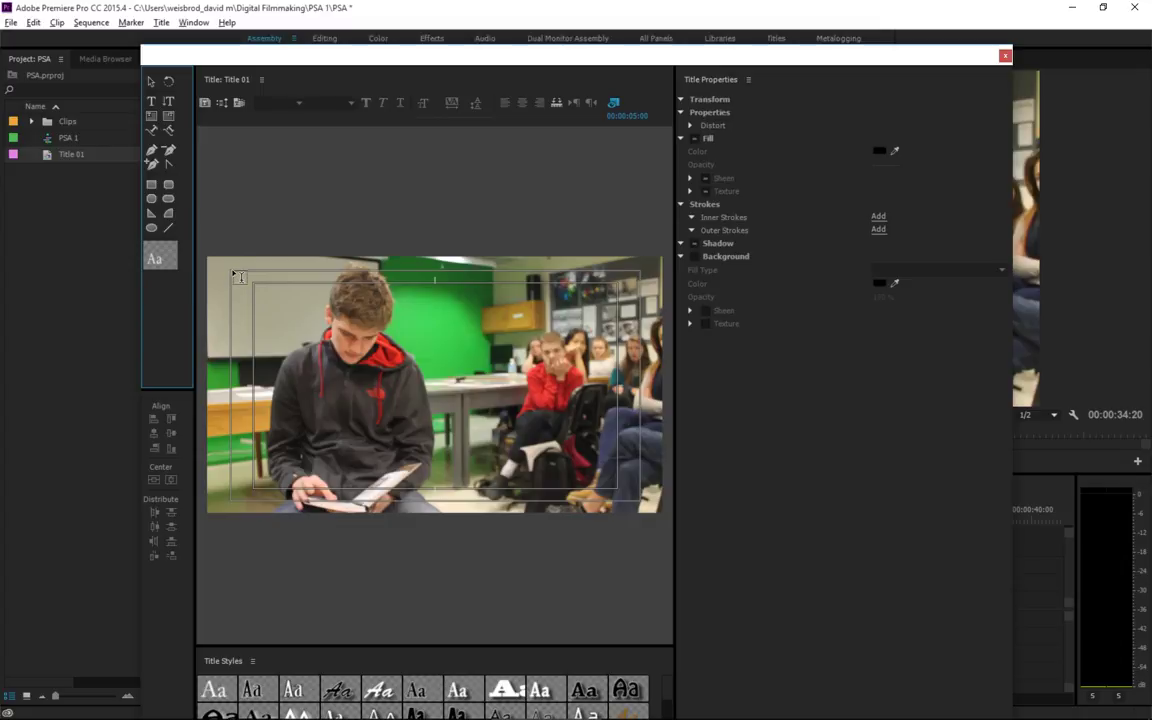
left_click_drag(233, 272, 638, 334)
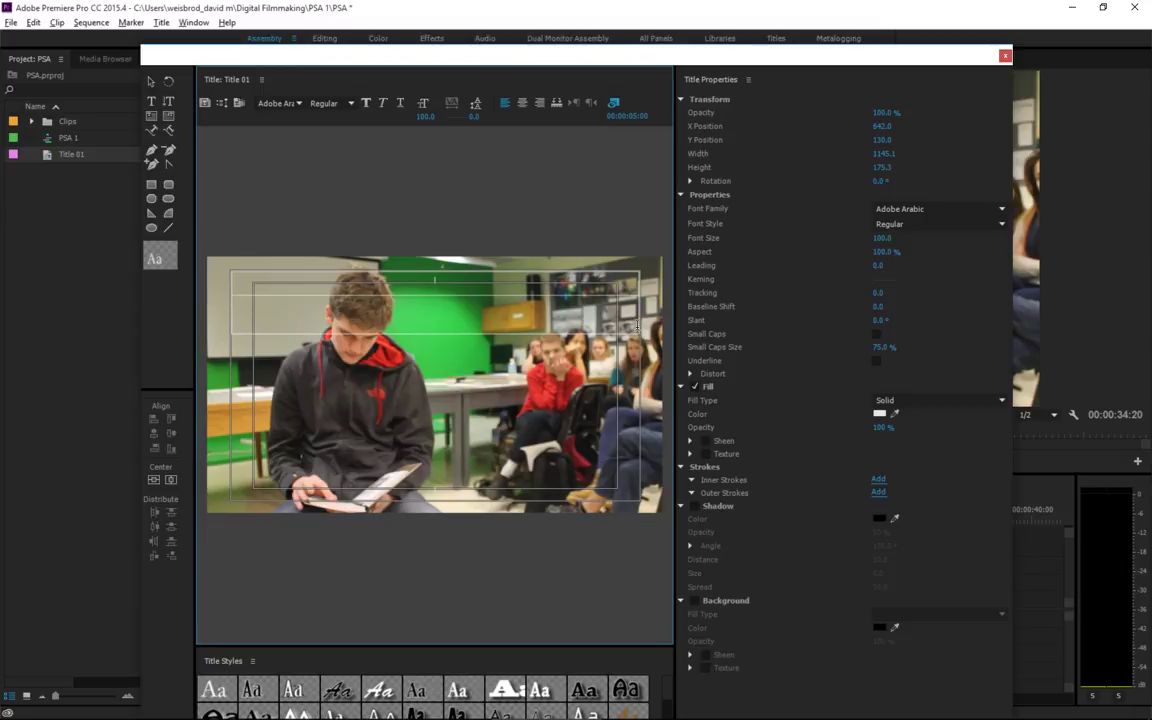
type("This is")
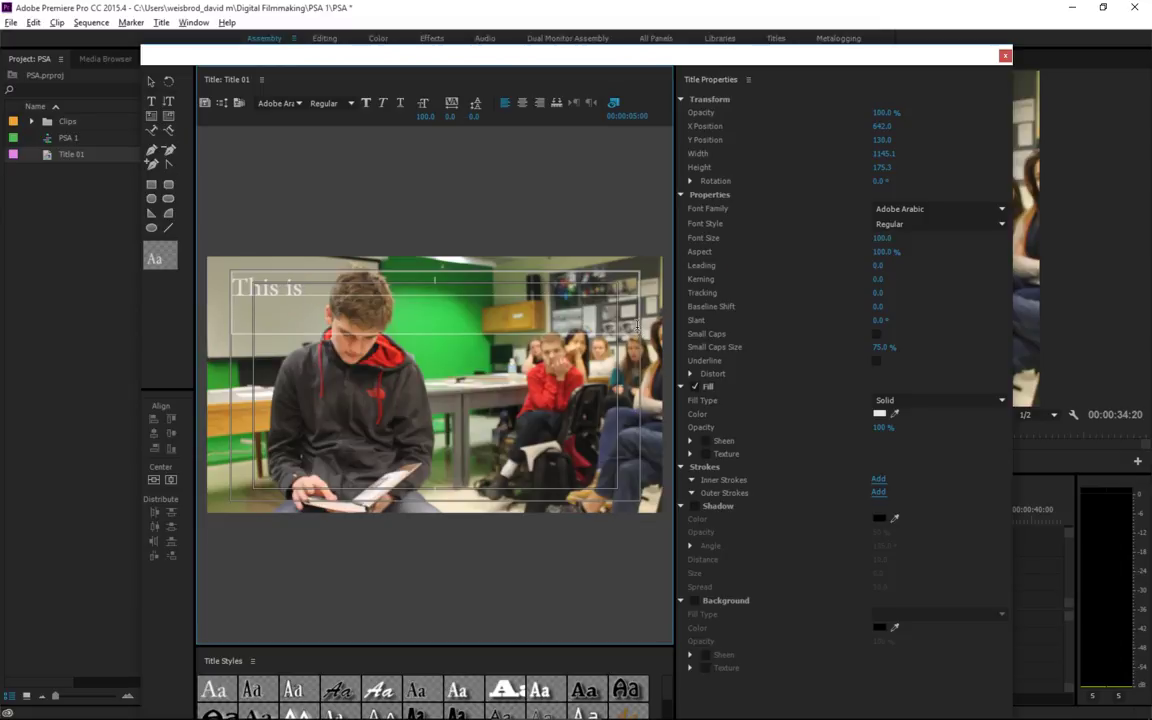
type(" text")
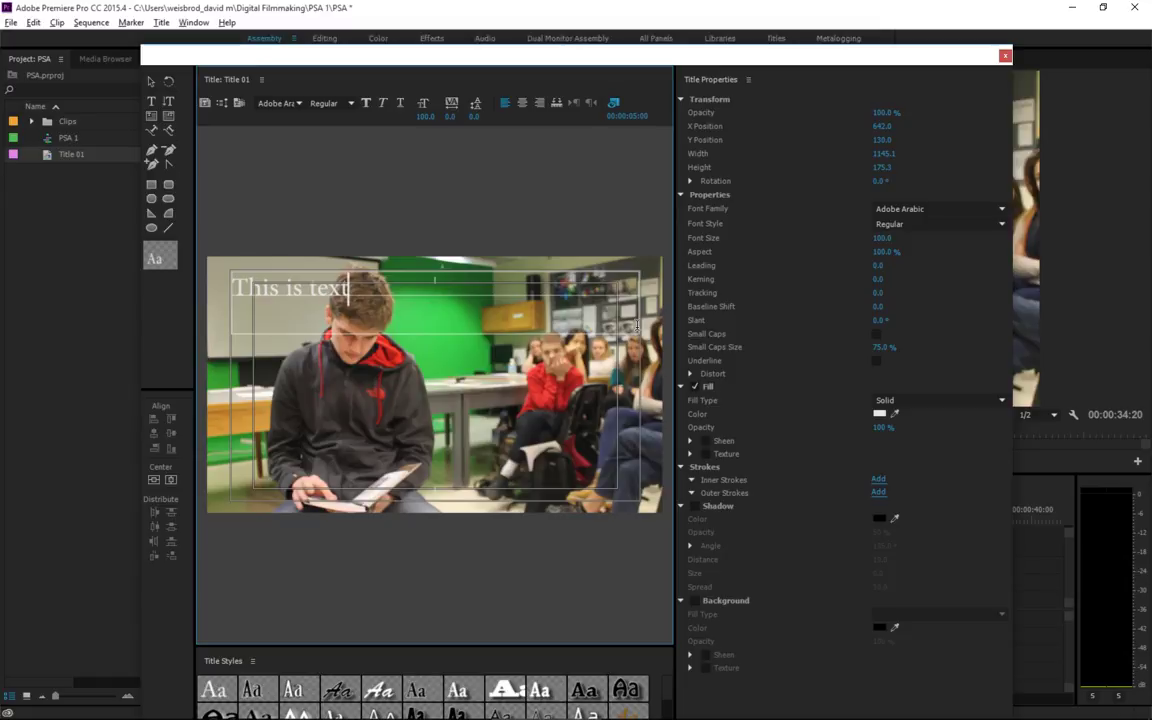
left_click(523, 105)
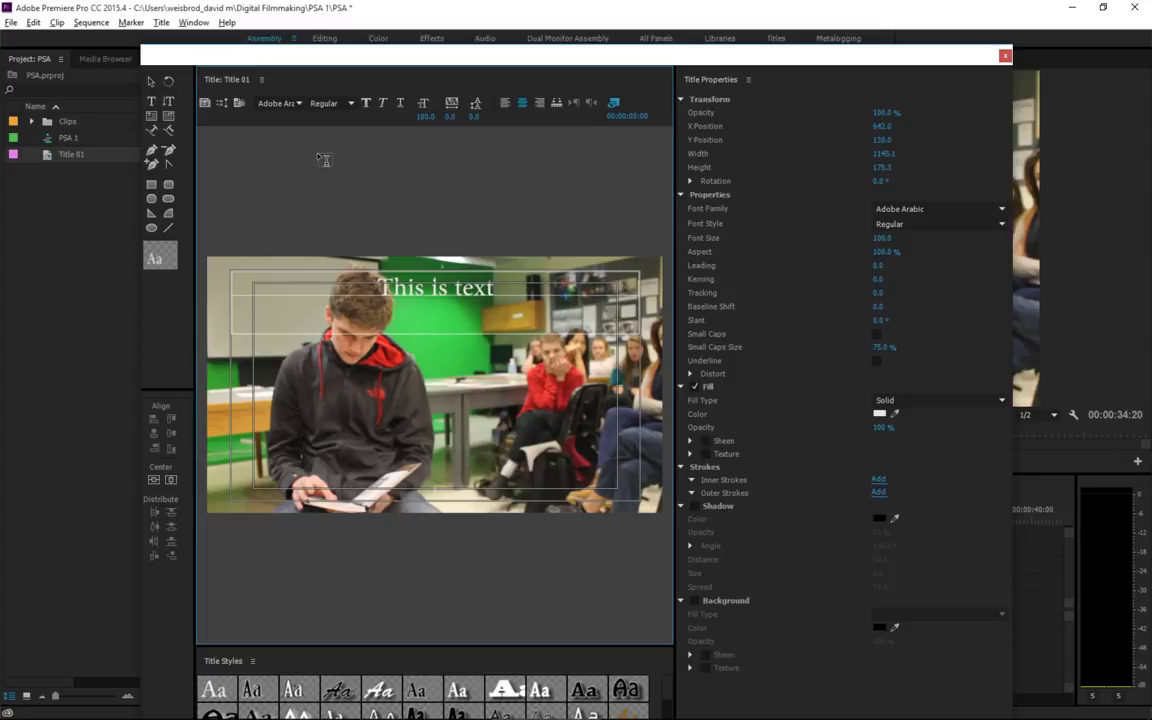
Recolor the "This is text" title's fill to bright red and enable its drop shadow.
left_click(150, 81)
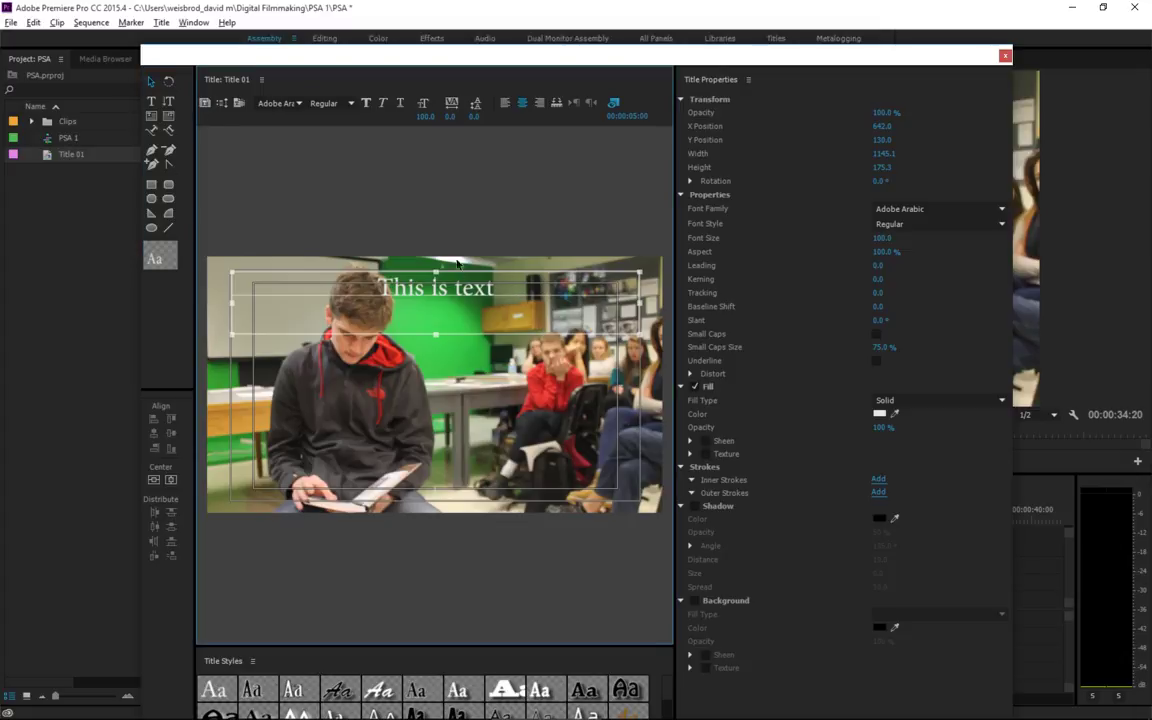
mouse_move(505, 290)
left_mouse_down()
mouse_move(509, 334)
mouse_move(510, 289)
left_mouse_up()
left_click(880, 413)
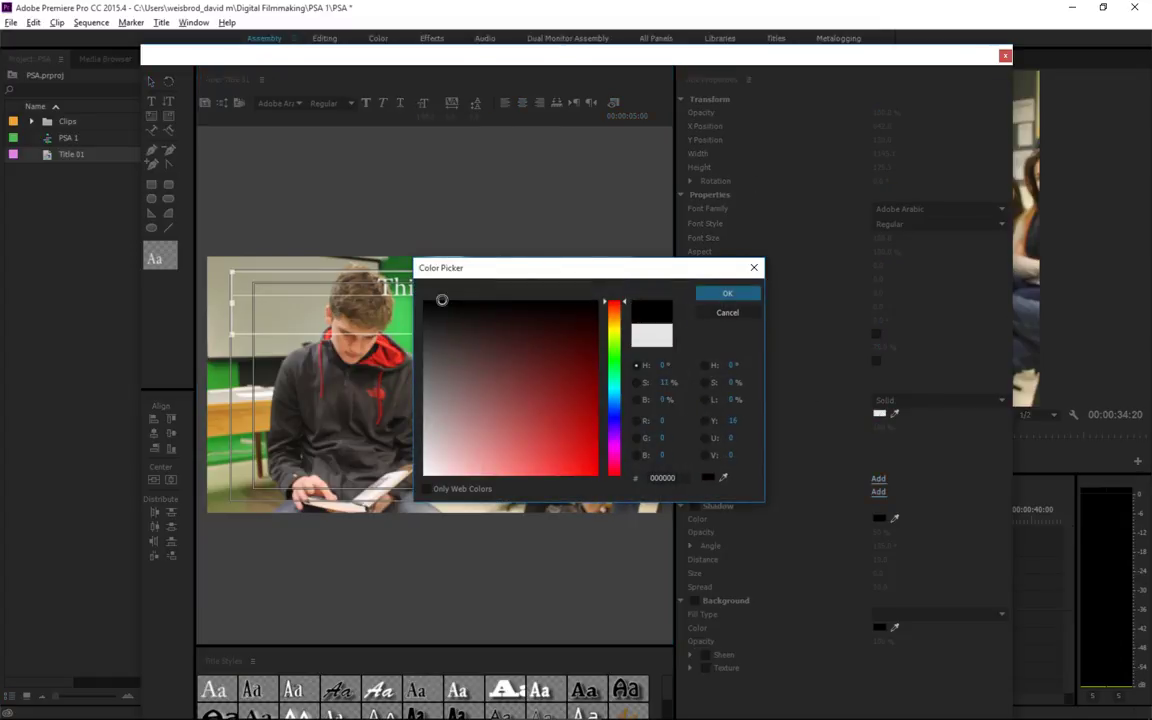
left_click_drag(463, 310, 601, 478)
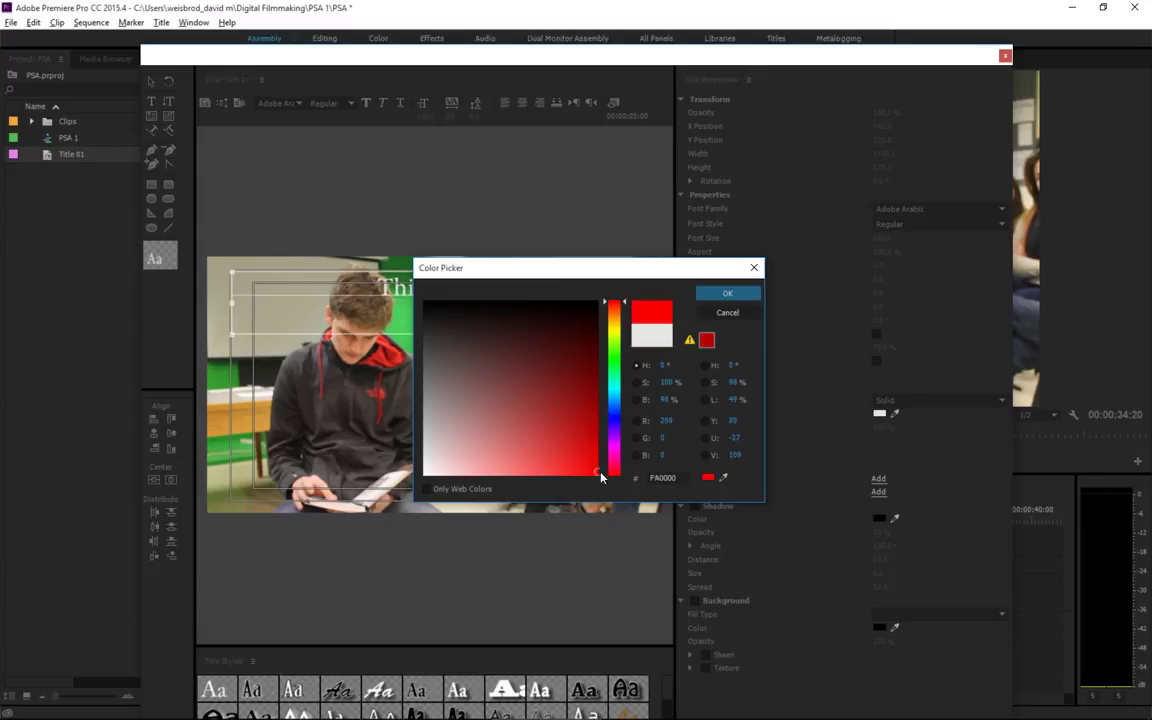
left_click(714, 294)
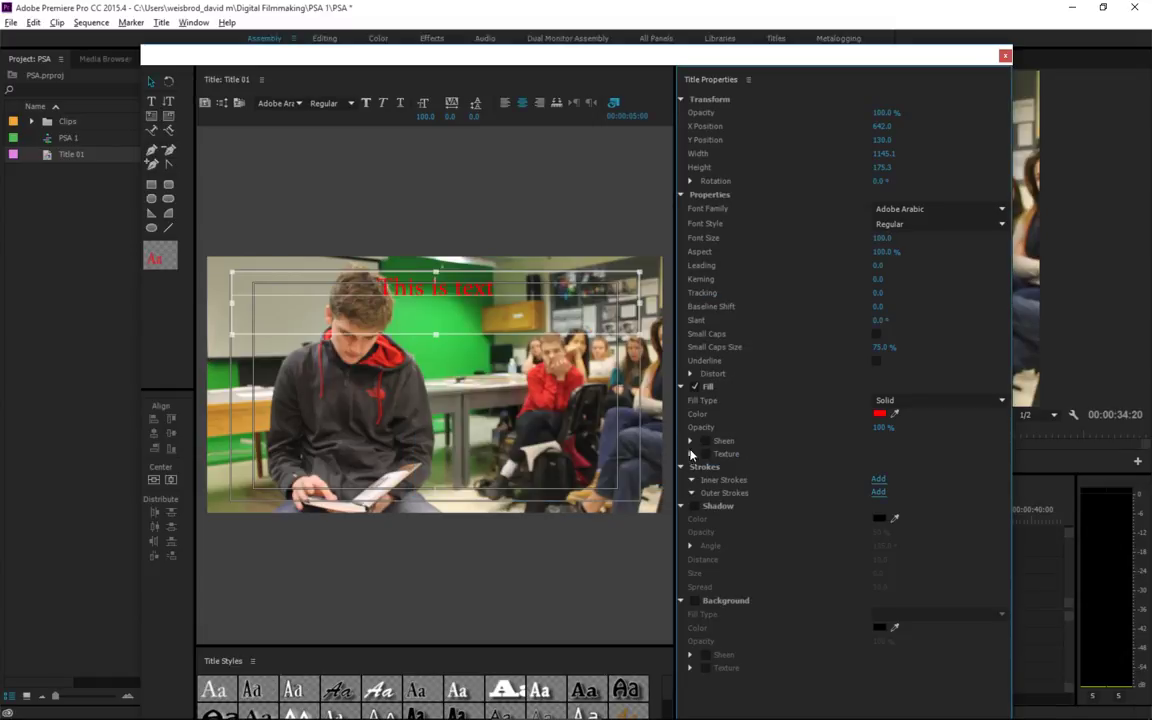
left_click(695, 507)
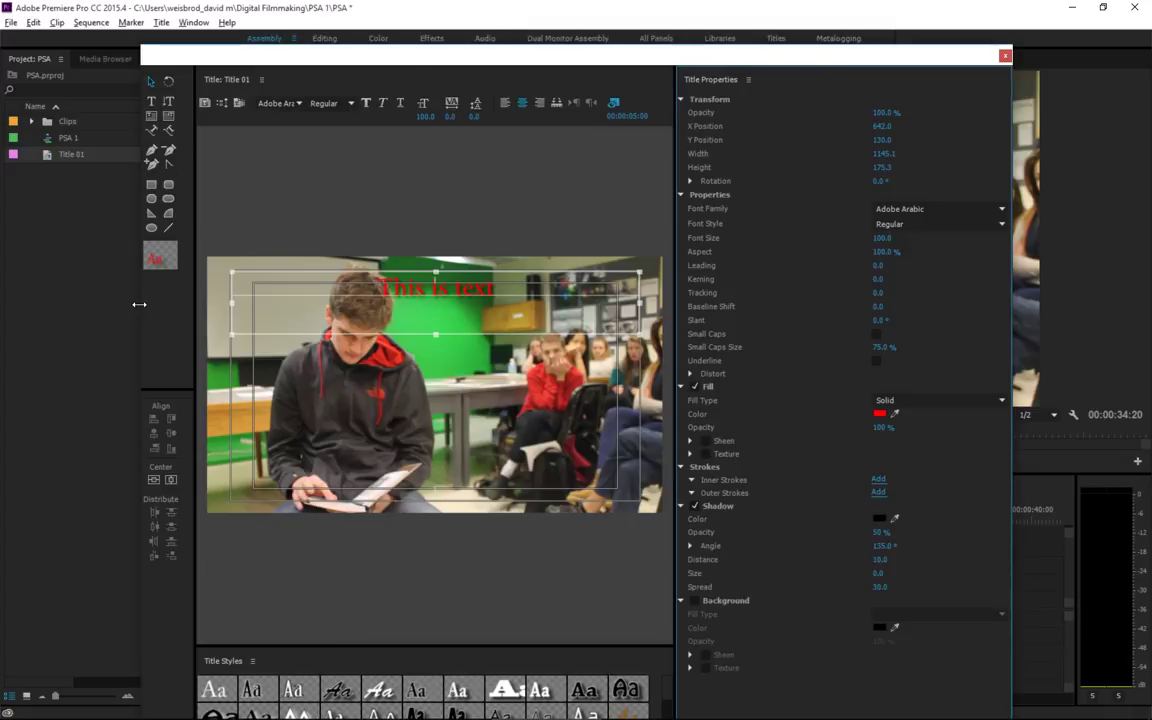
Enlarge and reposition the title window so it fills nearly the whole screen.
left_click_drag(139, 304, 17, 300)
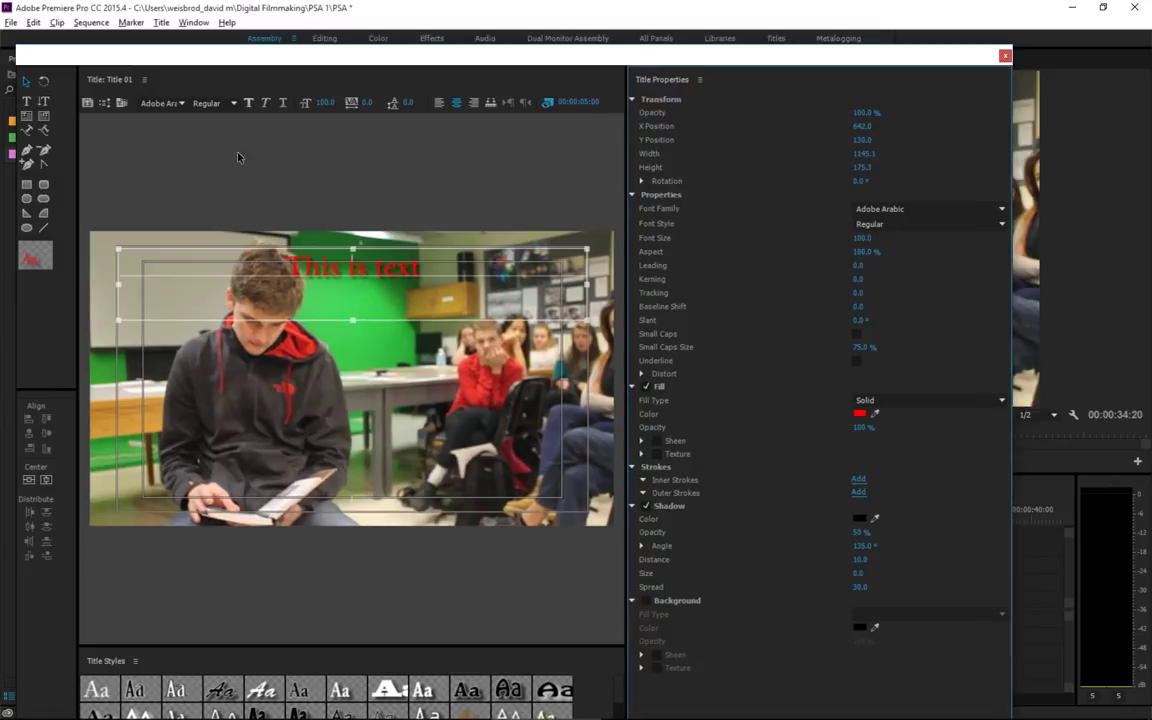
left_click_drag(360, 51, 345, 19)
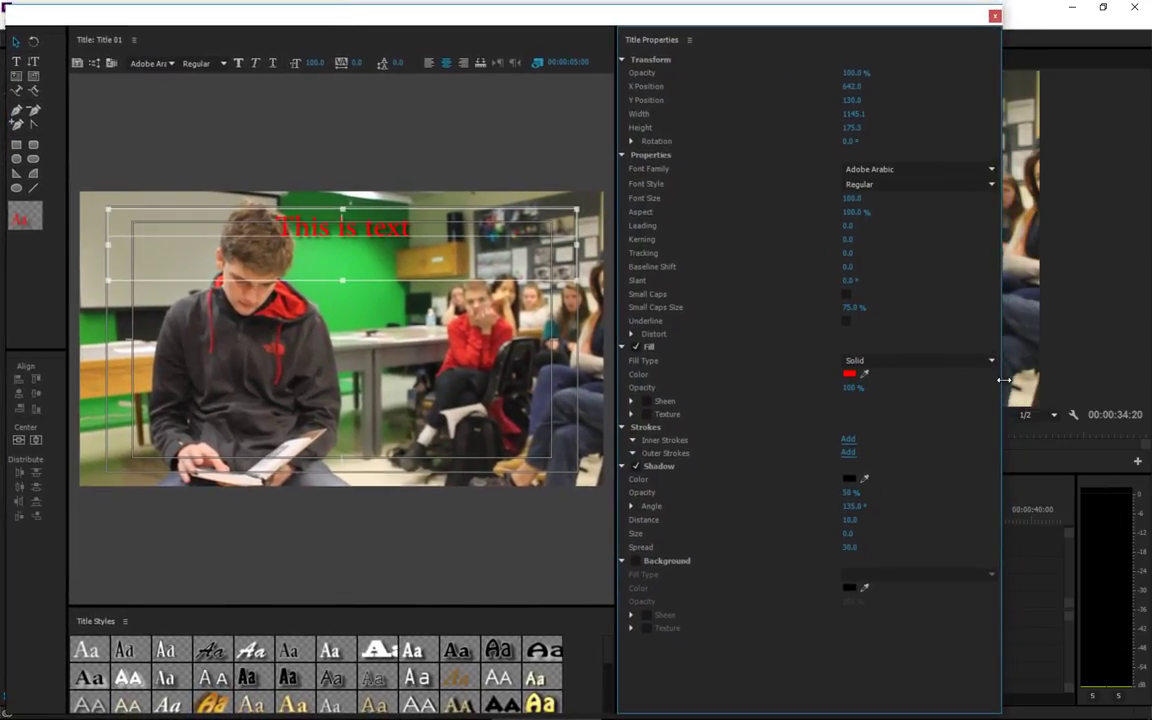
left_click_drag(1003, 380, 1143, 385)
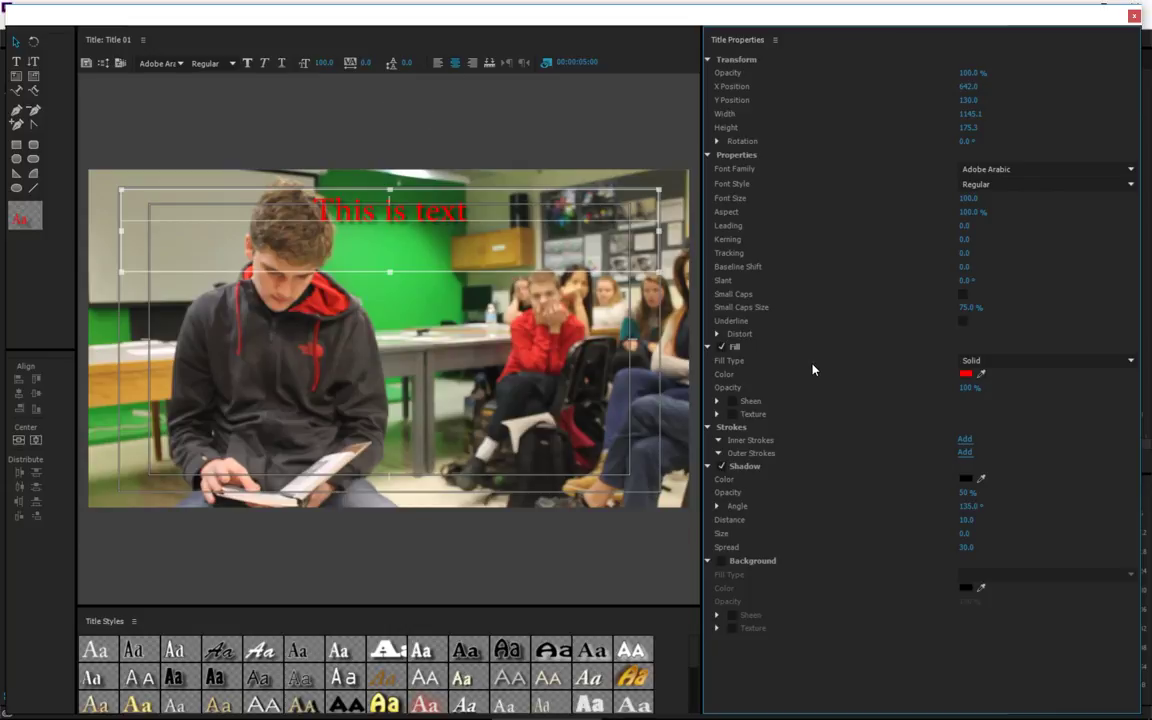
Center the text box vertically in the frame, move it back up to about Y 174, and center it horizontally.
left_click(19, 442)
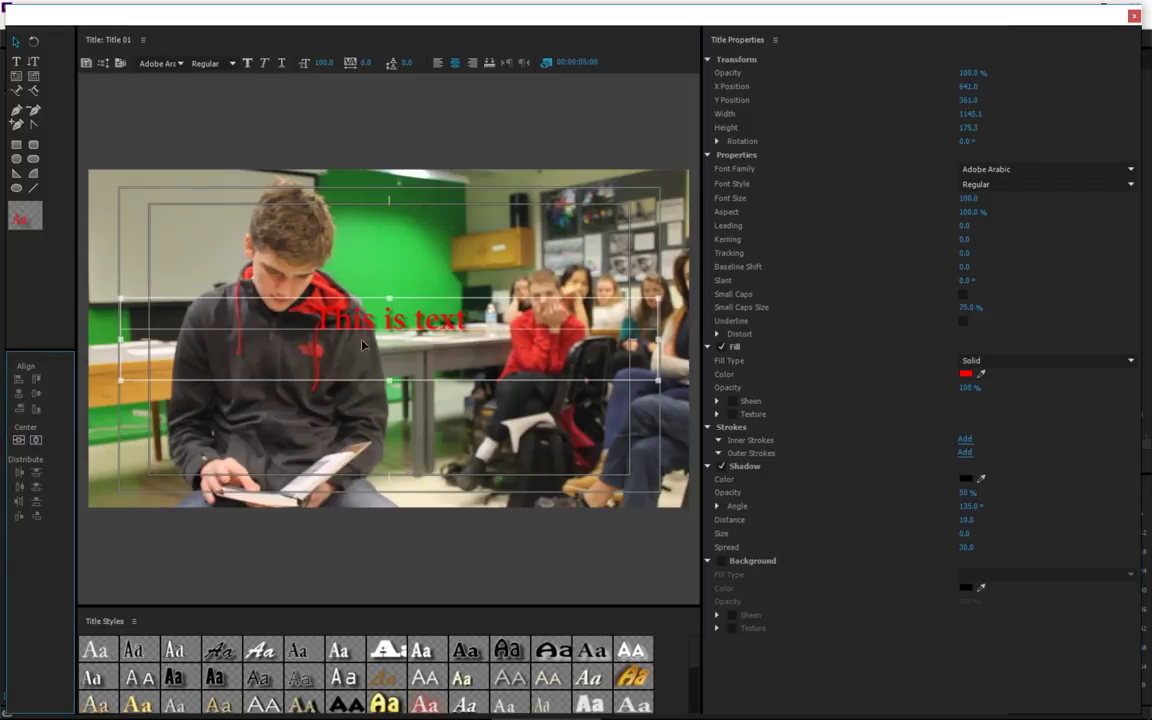
left_click_drag(357, 357, 309, 281)
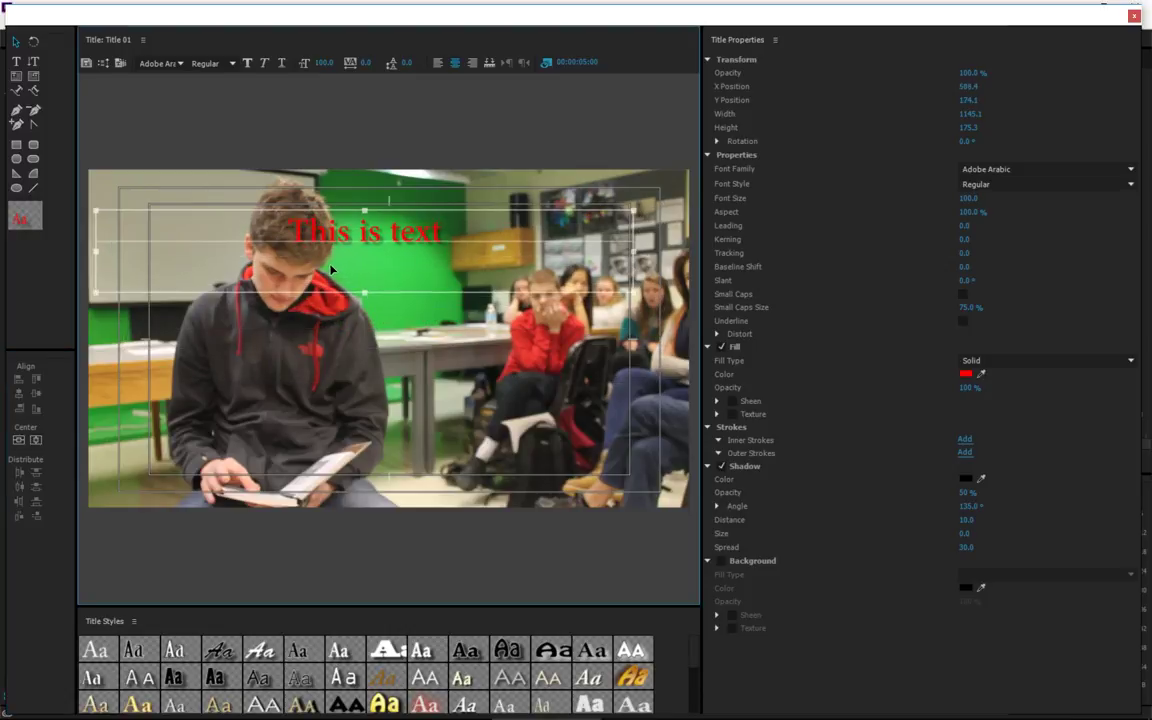
left_click(37, 442)
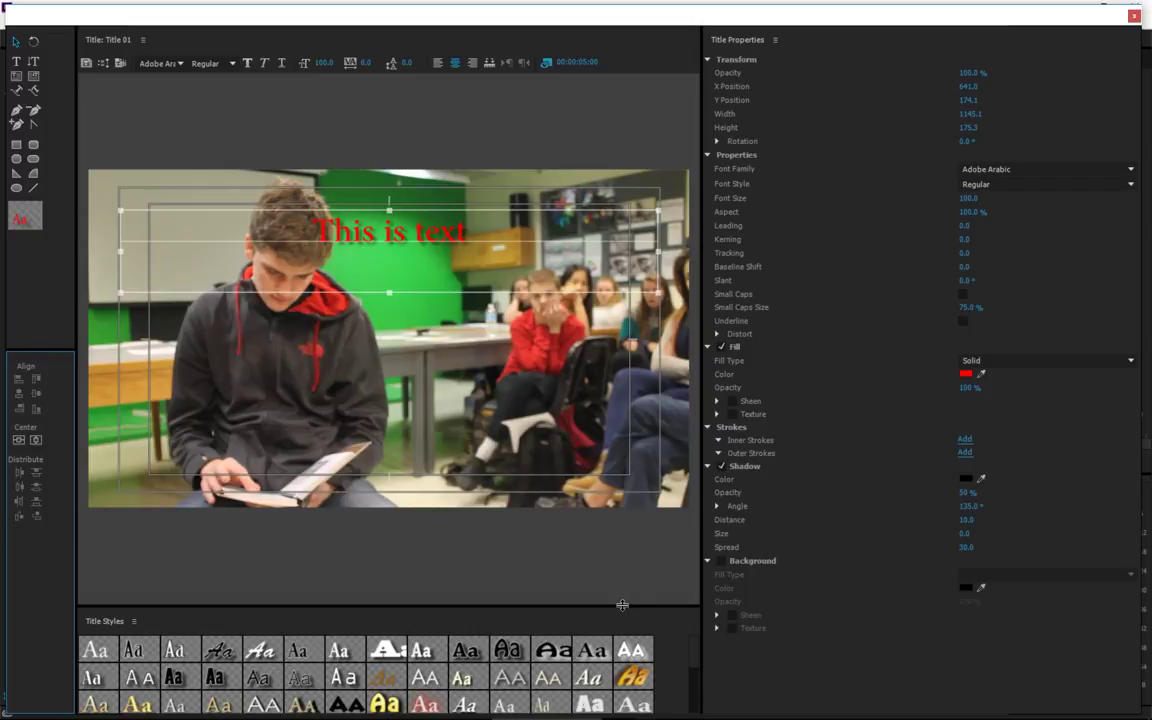
Enlarge the title styles area and try several styles on the text, ending with the white Adobe Caslon Pro Semibold style with red glow.
left_click_drag(617, 607, 630, 475)
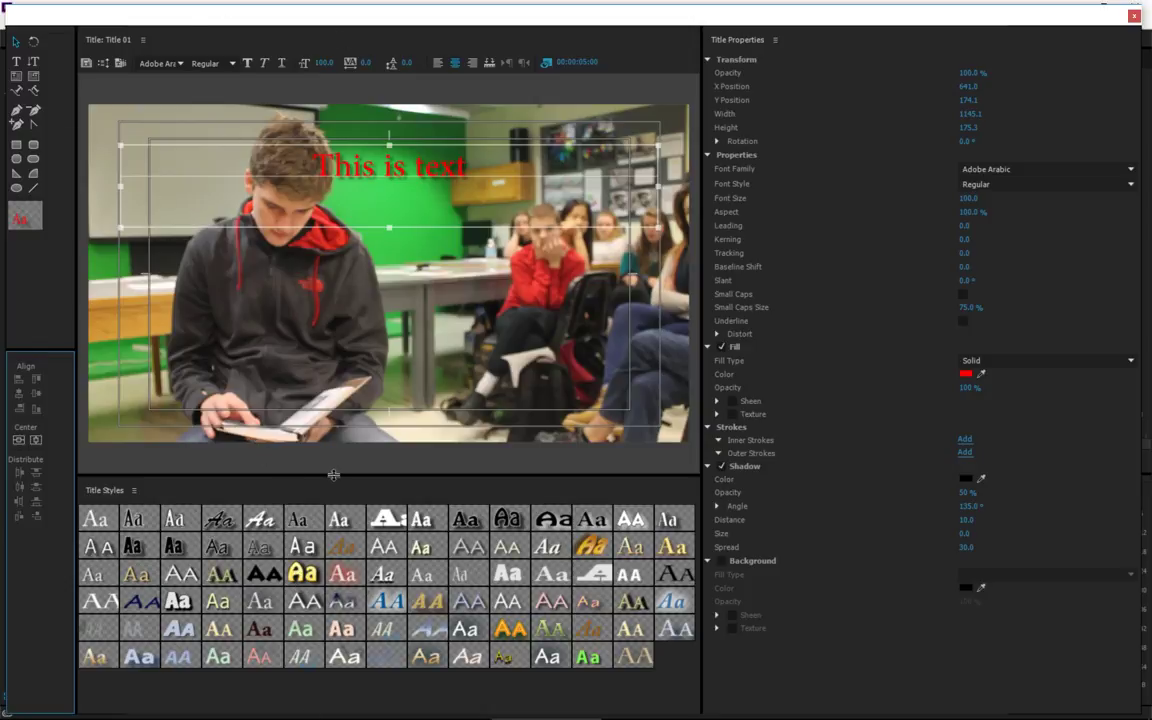
left_click(303, 547)
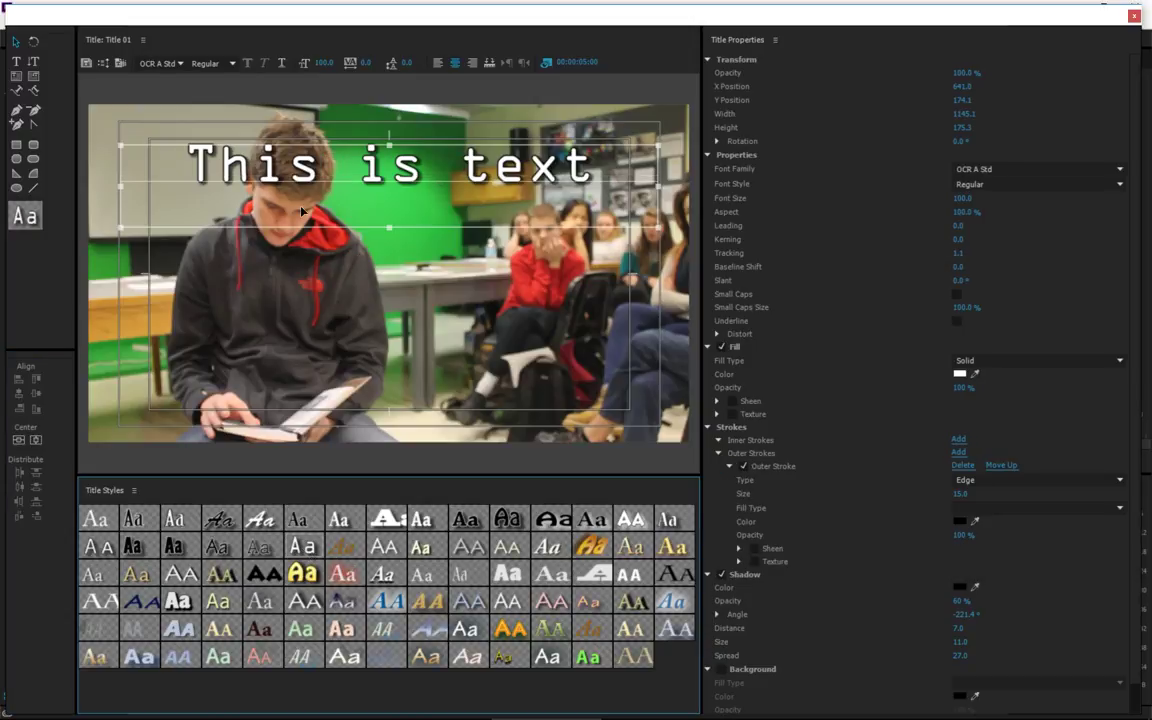
left_click(305, 523)
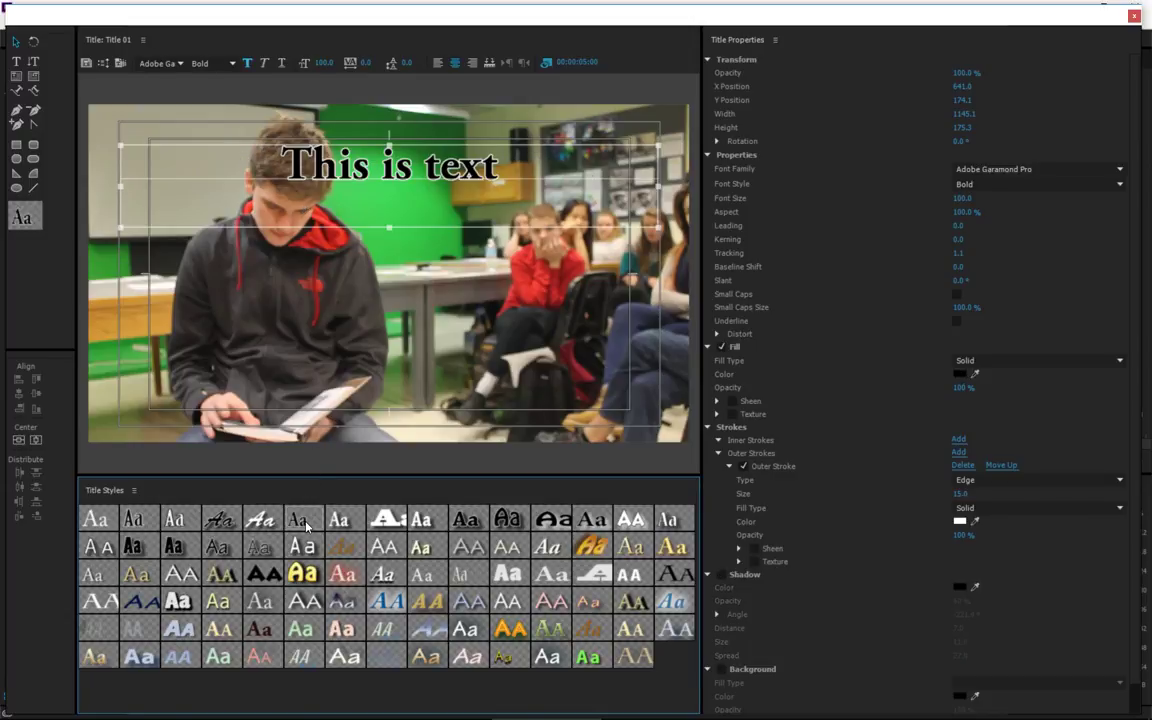
left_click(388, 519)
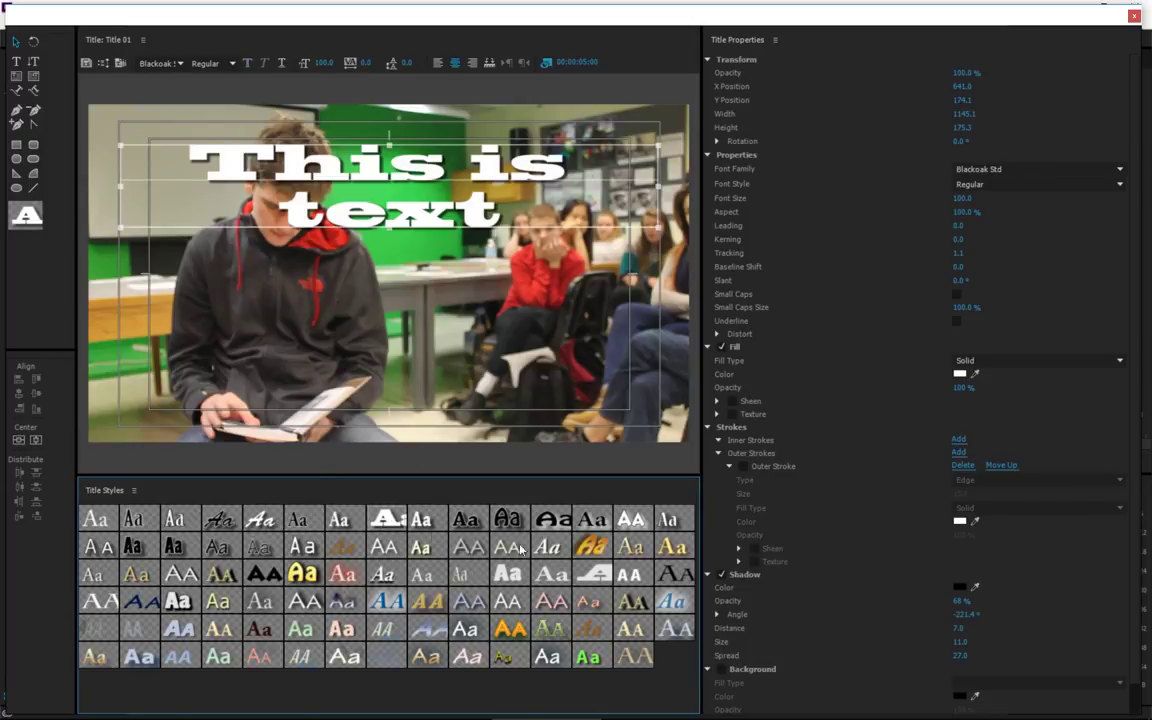
left_click(590, 545)
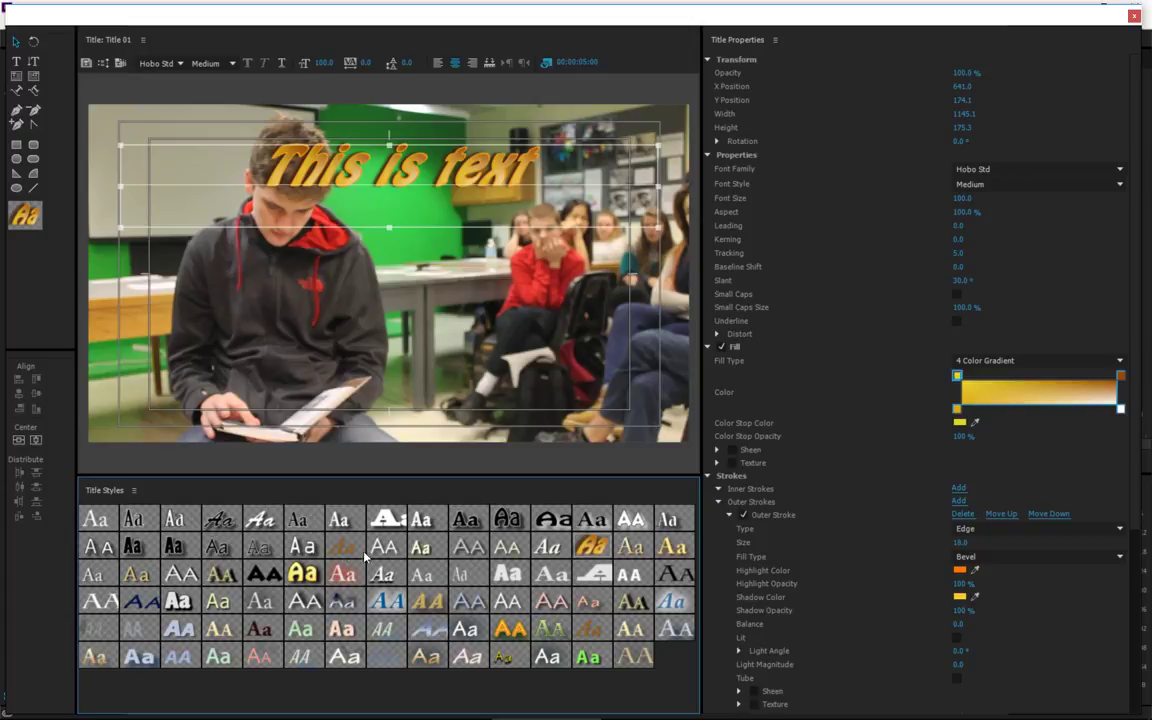
left_click(96, 520)
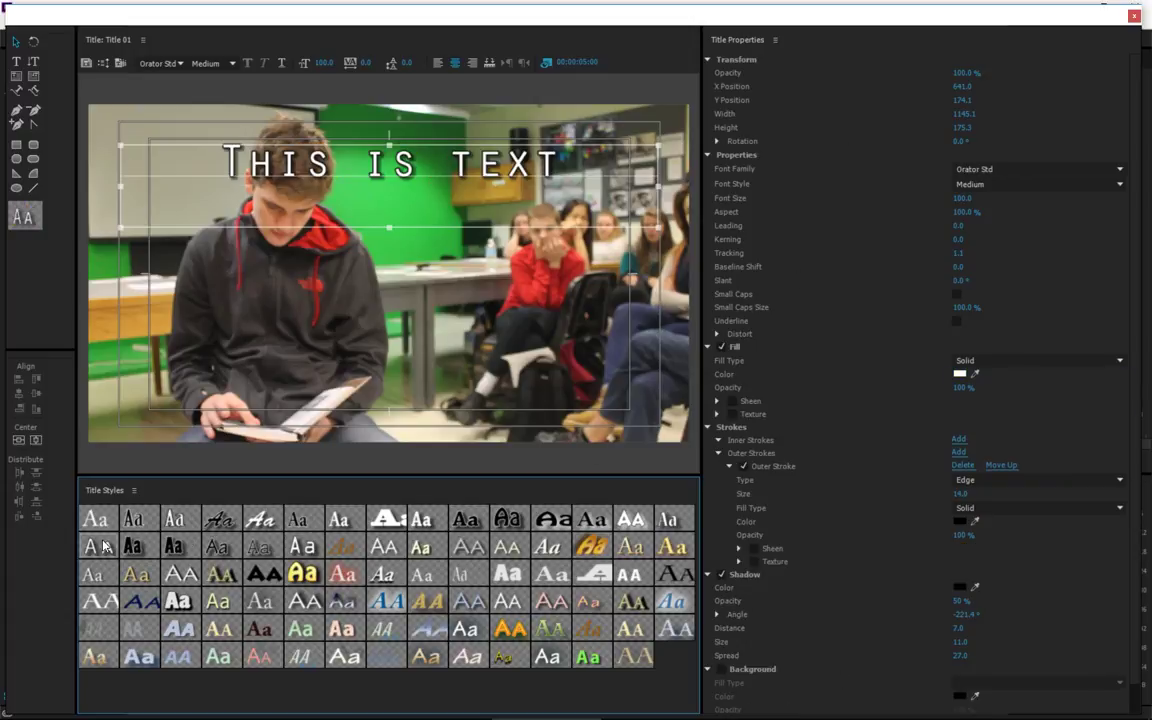
left_click(350, 573)
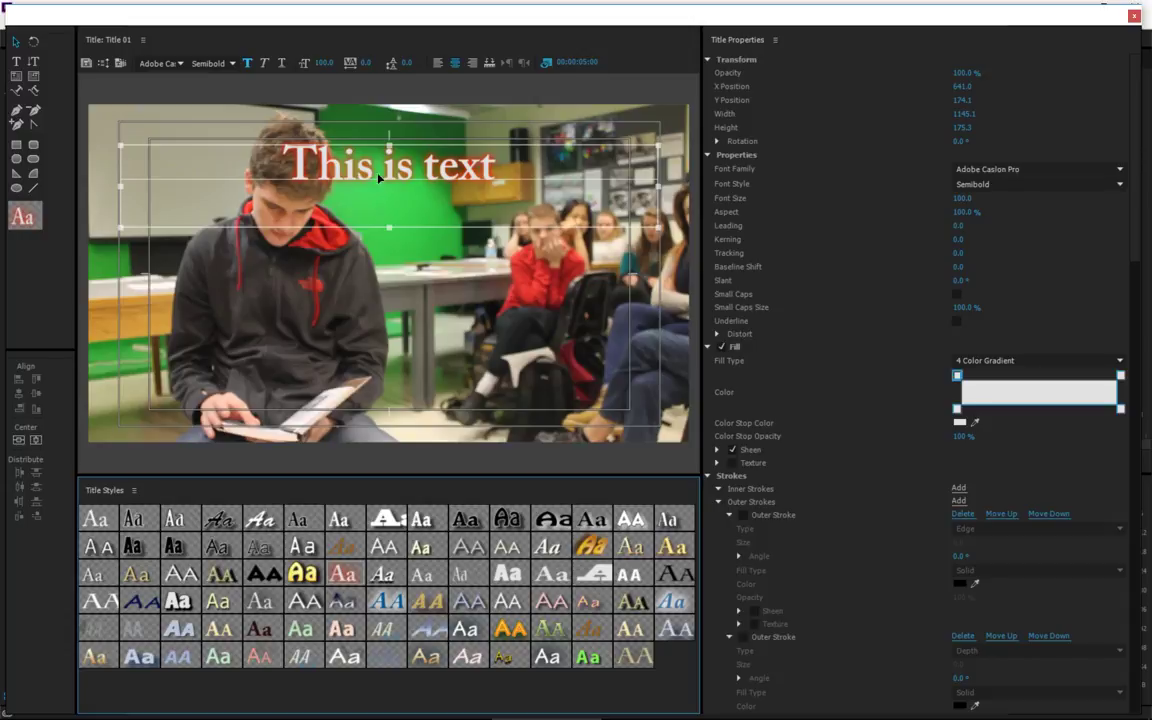
Draw a rectangle about 1133 by 214 across the middle of the frame, below the text.
left_click(17, 146)
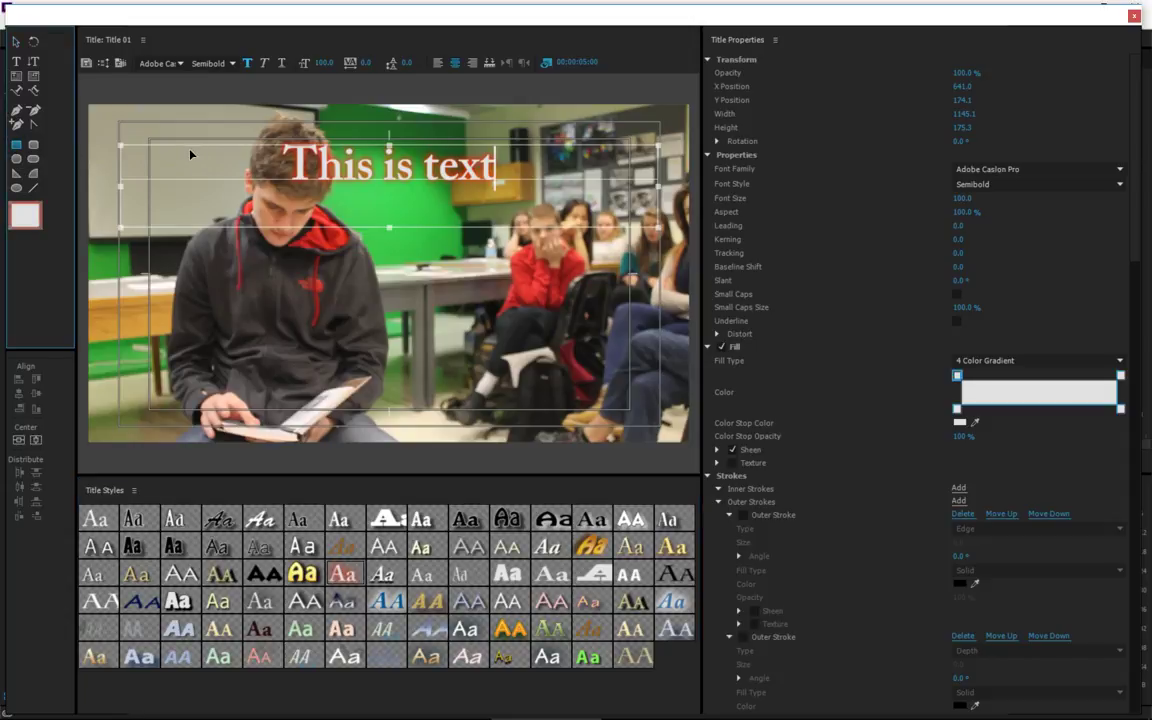
left_click_drag(118, 250, 650, 353)
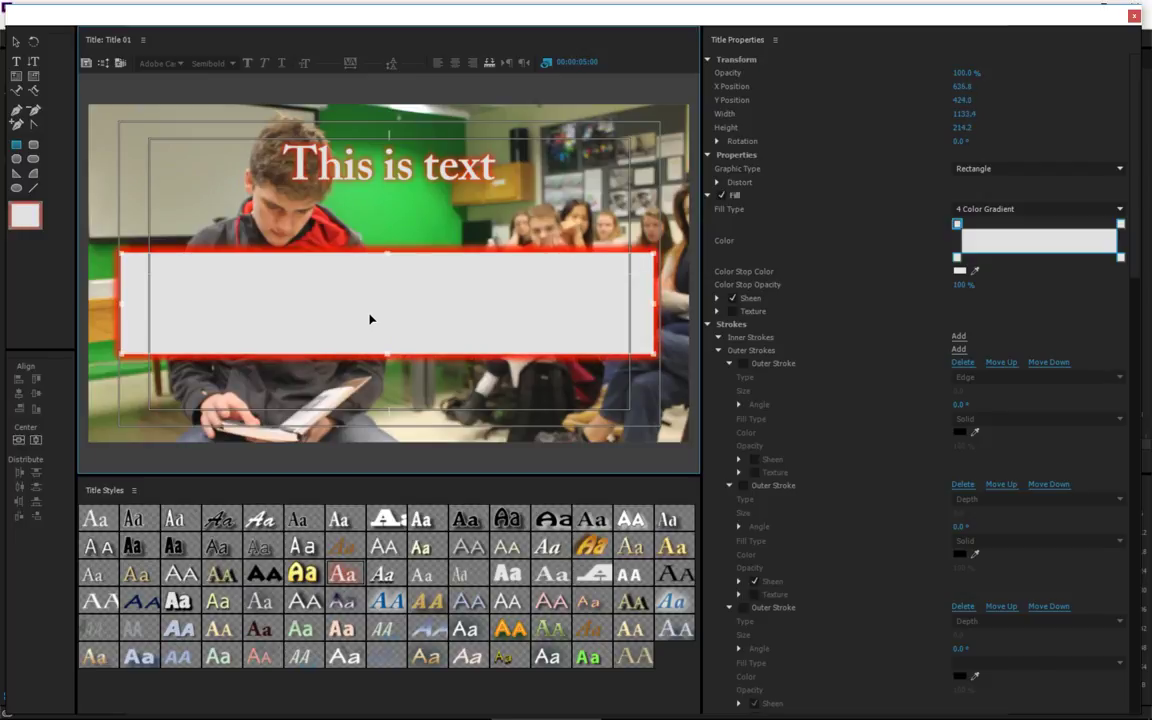
left_click(430, 174)
left_click(16, 42)
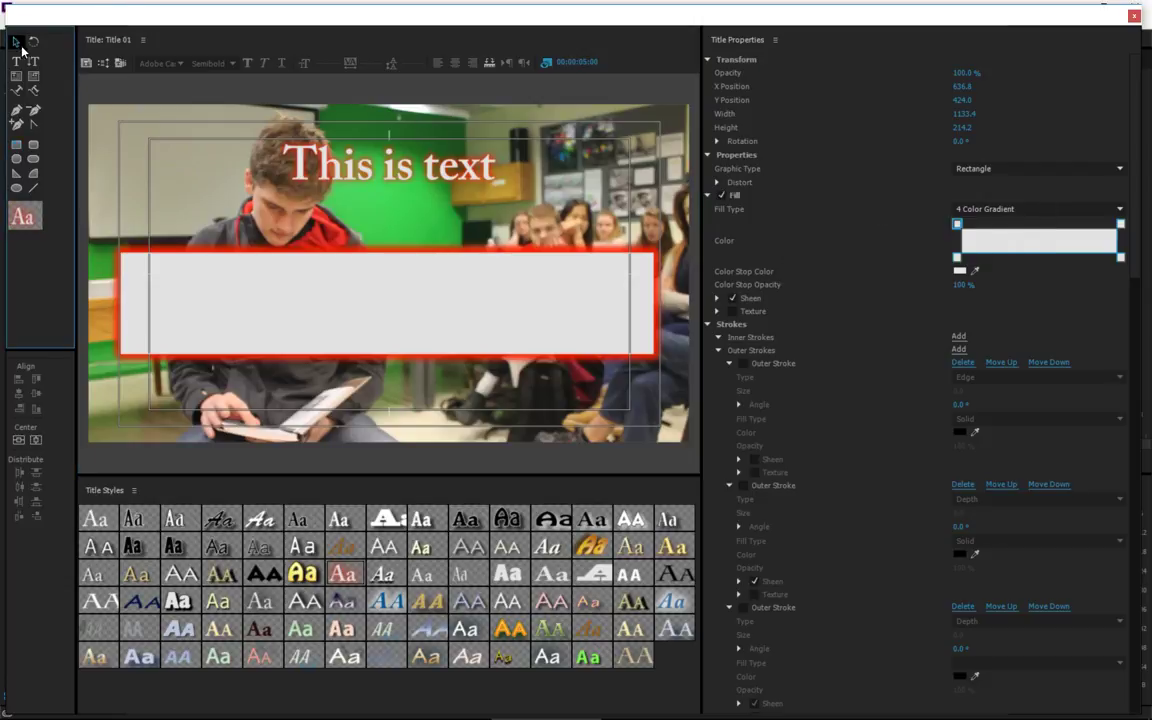
Delete the rectangle and the "This is text" text box from the title.
left_click(293, 283)
key("Delete")
left_click(300, 165)
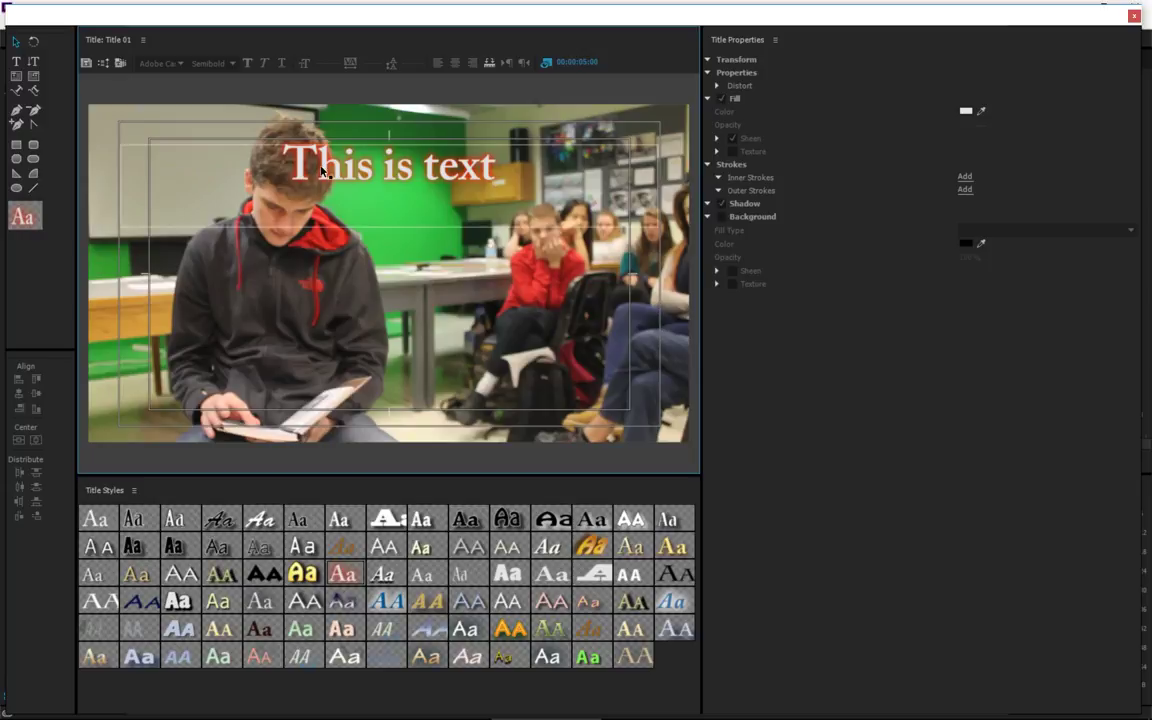
key("Delete")
Add the text "This is text" in a new text box about 699 by 243 in the upper middle of the frame.
left_click(16, 61)
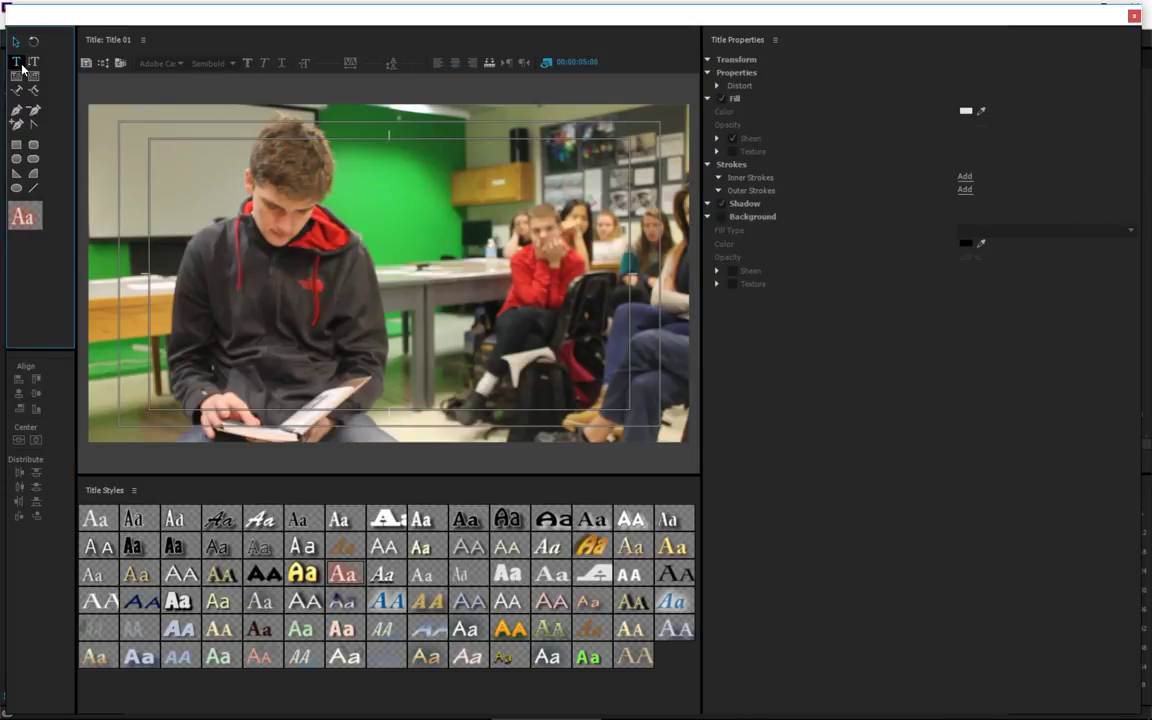
left_click_drag(240, 162, 560, 268)
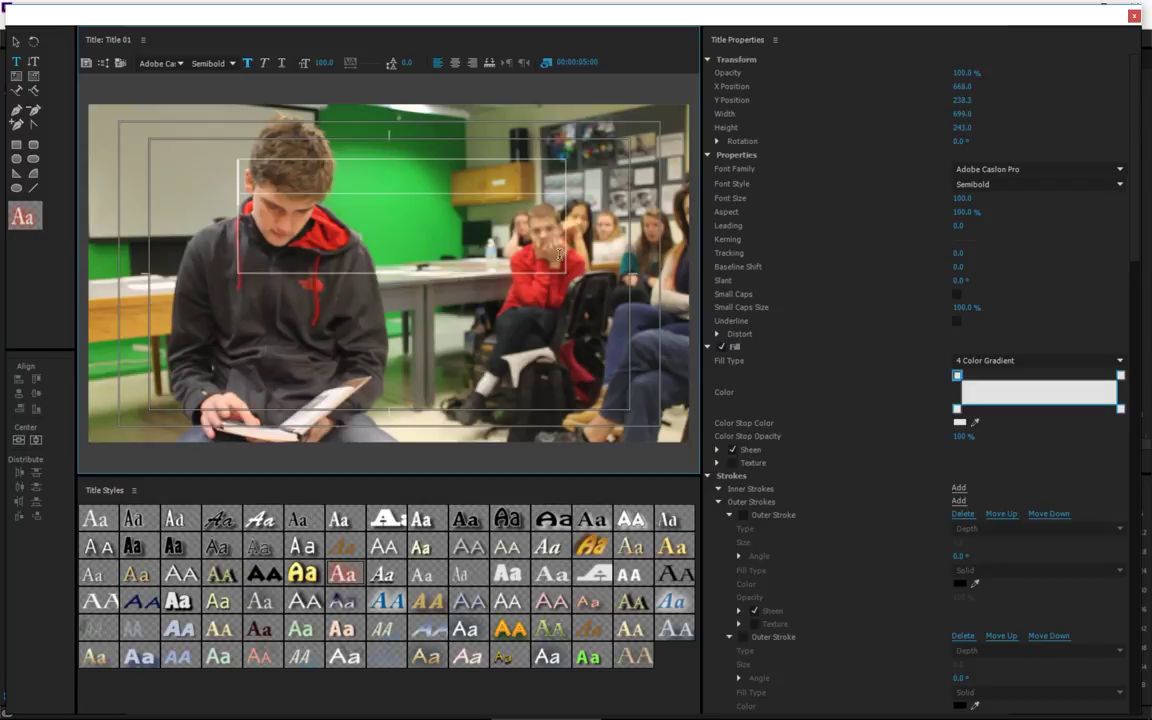
type("This is text")
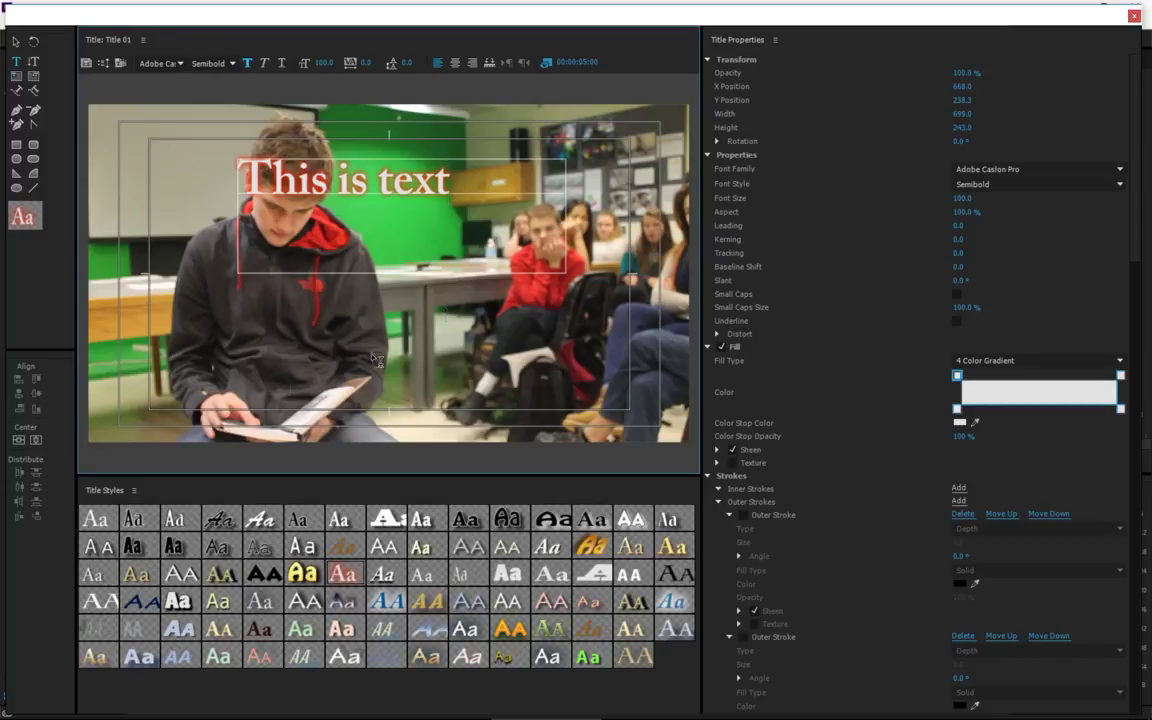
Apply the plain white Adobe Caslon Pro Regular style to the text and center-align it in its box.
left_click(312, 527)
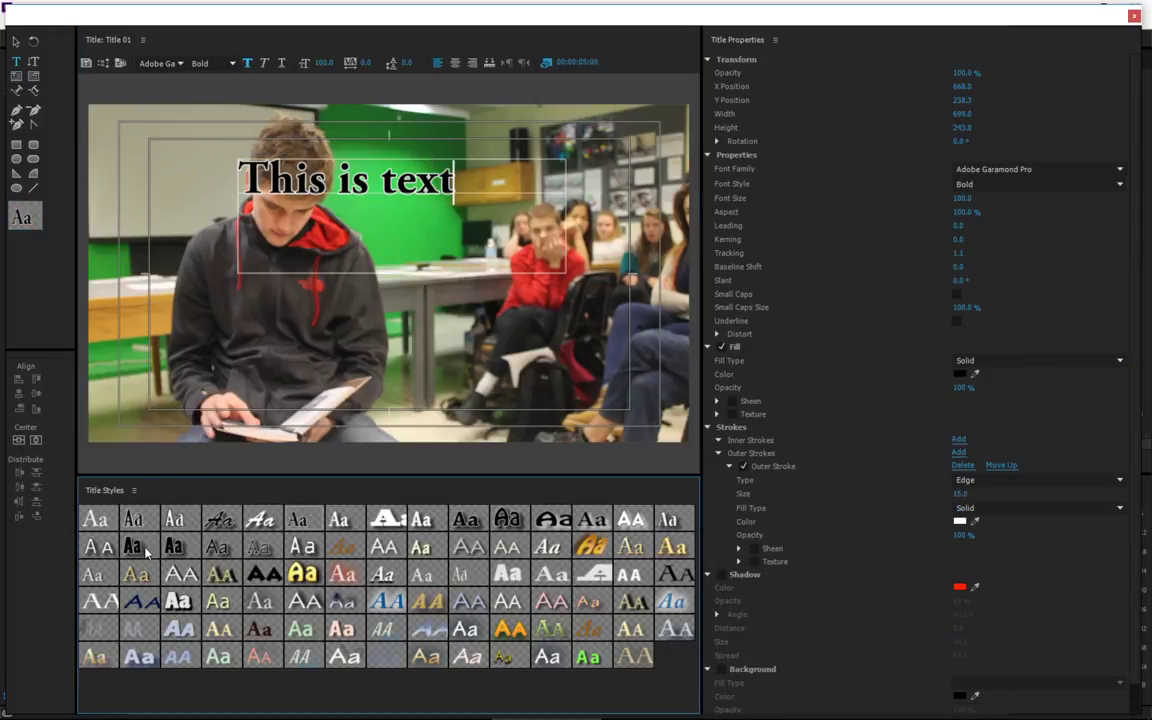
left_click(123, 518)
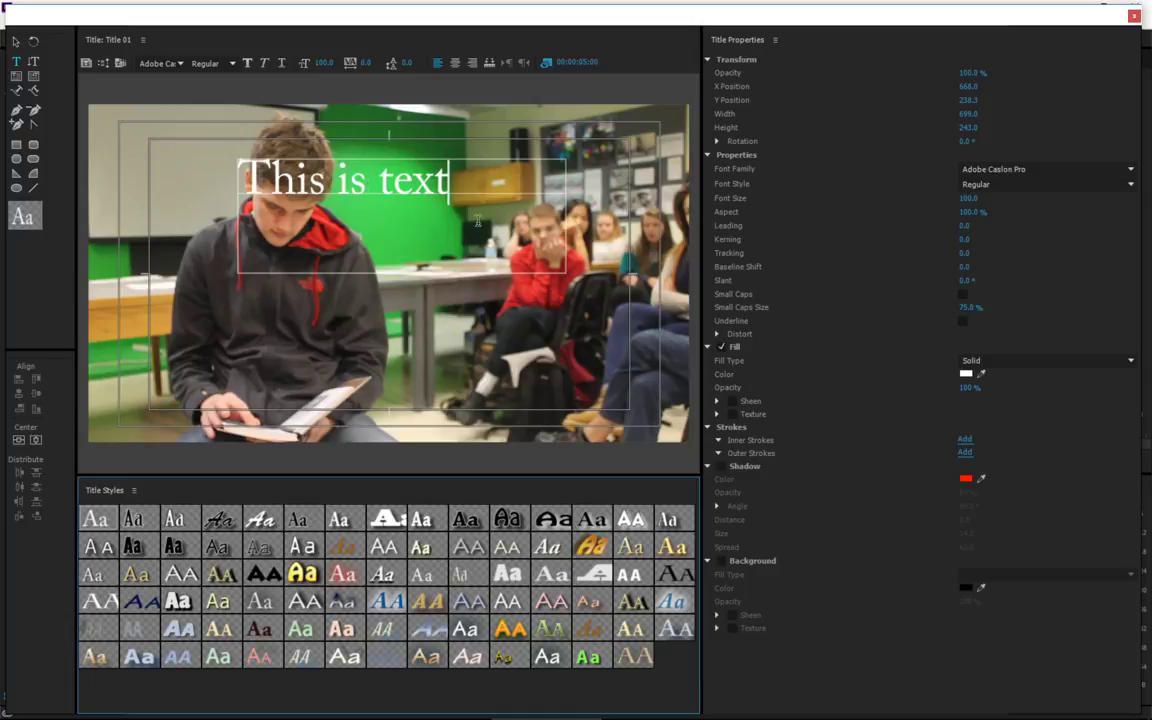
left_click(460, 62)
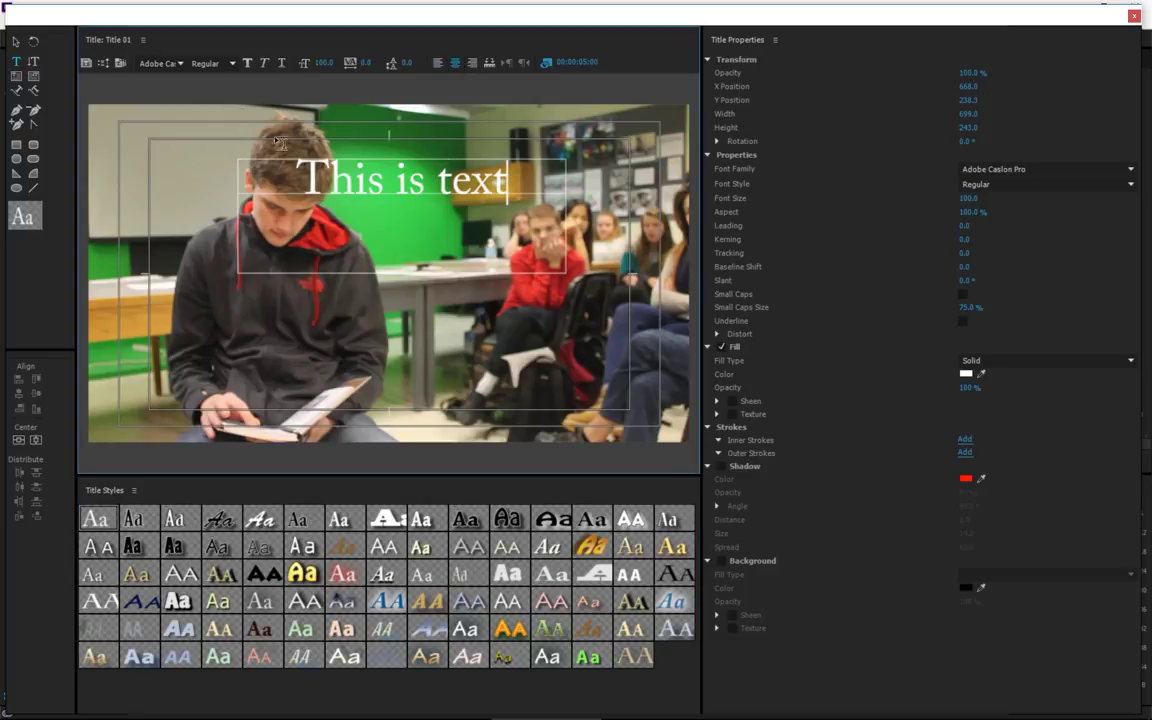
Draw a solid white rectangle about 1019 by 188 across the lower part of the frame.
left_click(15, 145)
left_click_drag(151, 301, 627, 389)
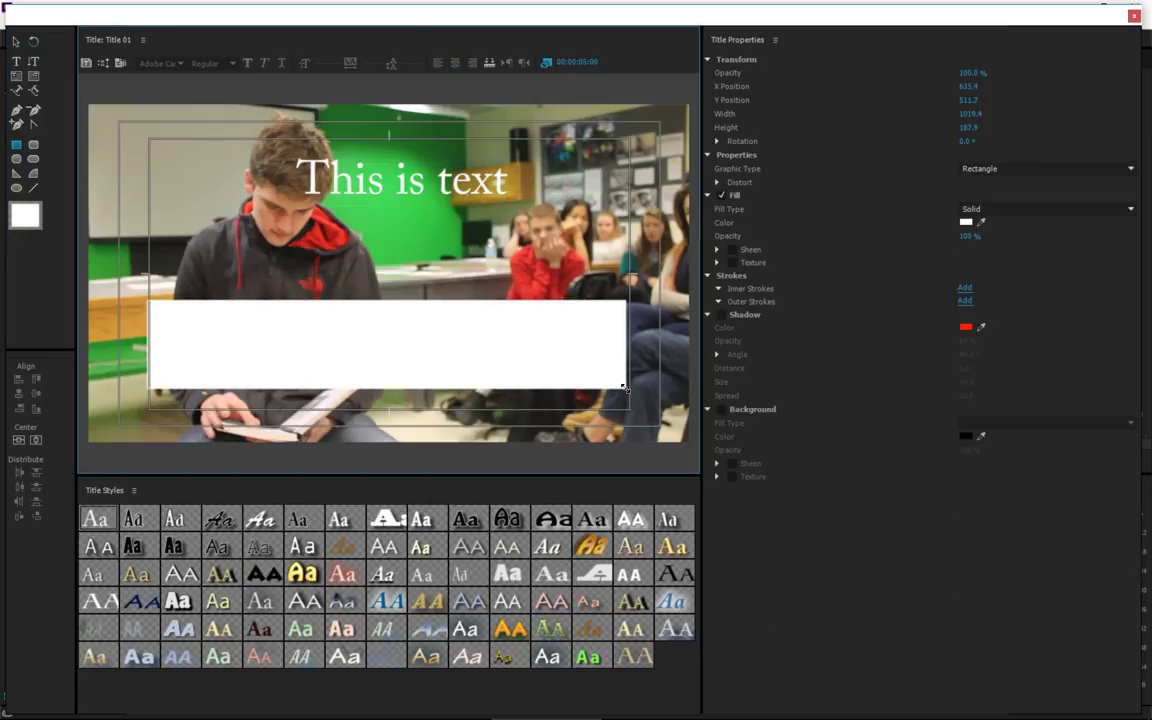
left_click(16, 41)
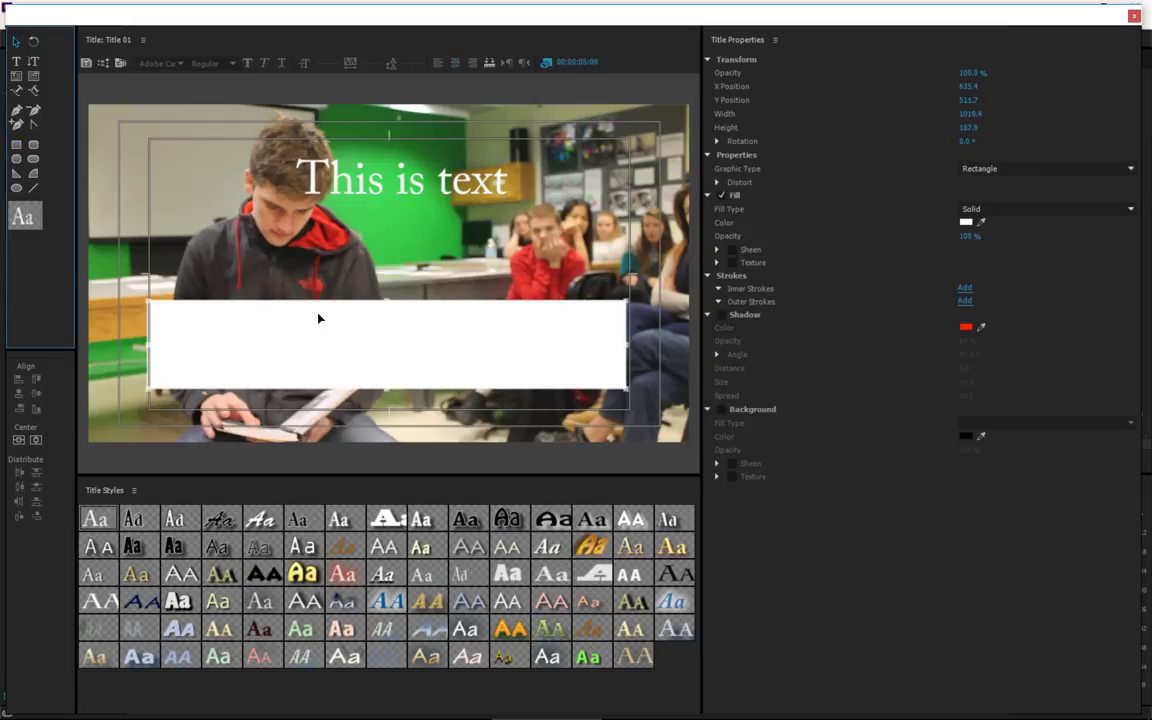
Center the white rectangle horizontally in the frame and move it up directly beneath the text, to about X 662, Y 298.
left_click_drag(319, 319, 324, 318)
left_click(36, 441)
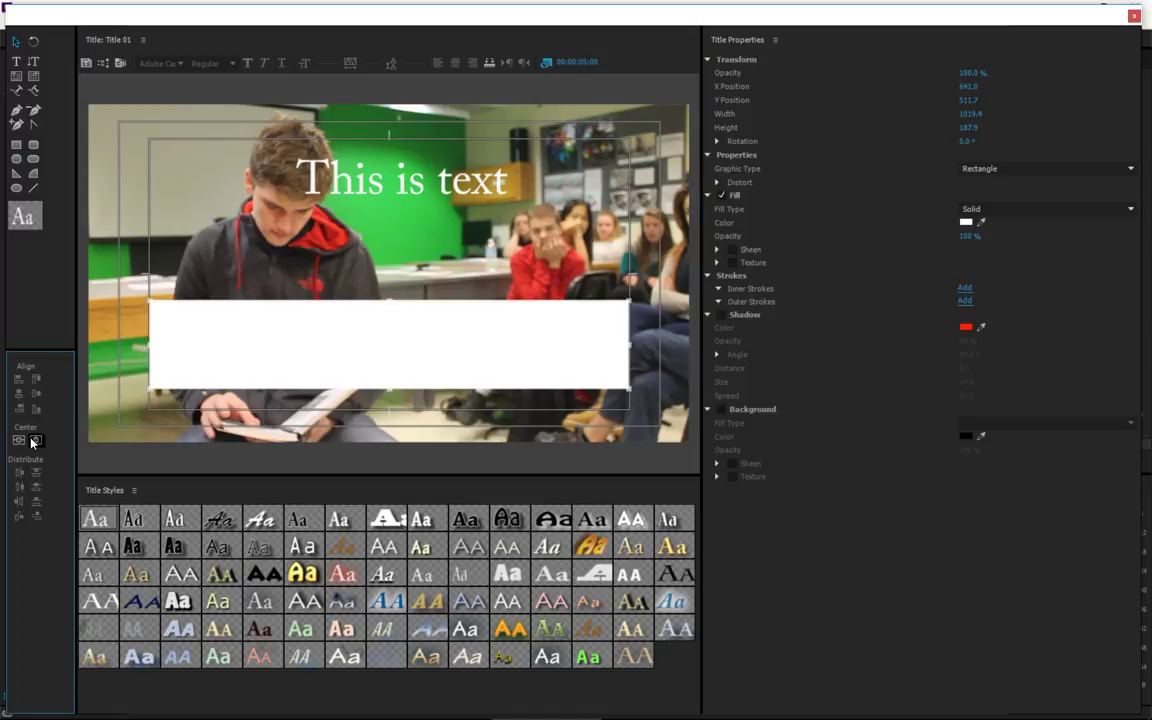
left_click_drag(372, 363, 383, 271)
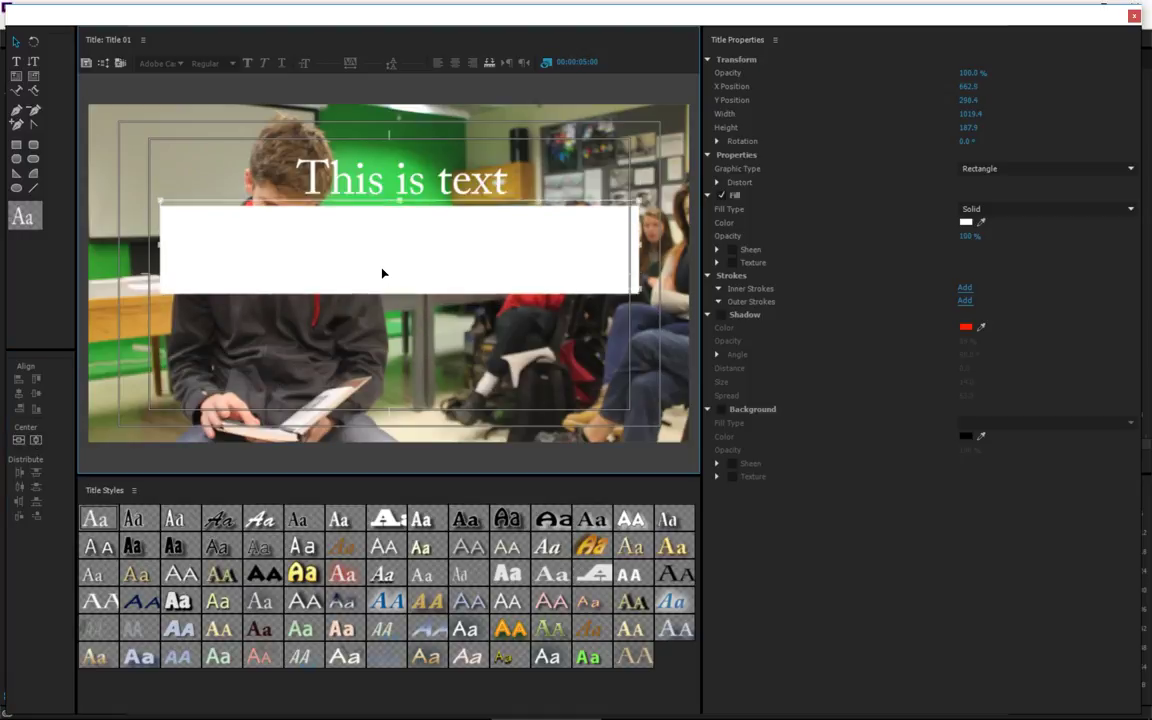
Change the text's fill color to black and nudge its box slightly up and left, to about X 656, Y 230.
left_click(397, 183)
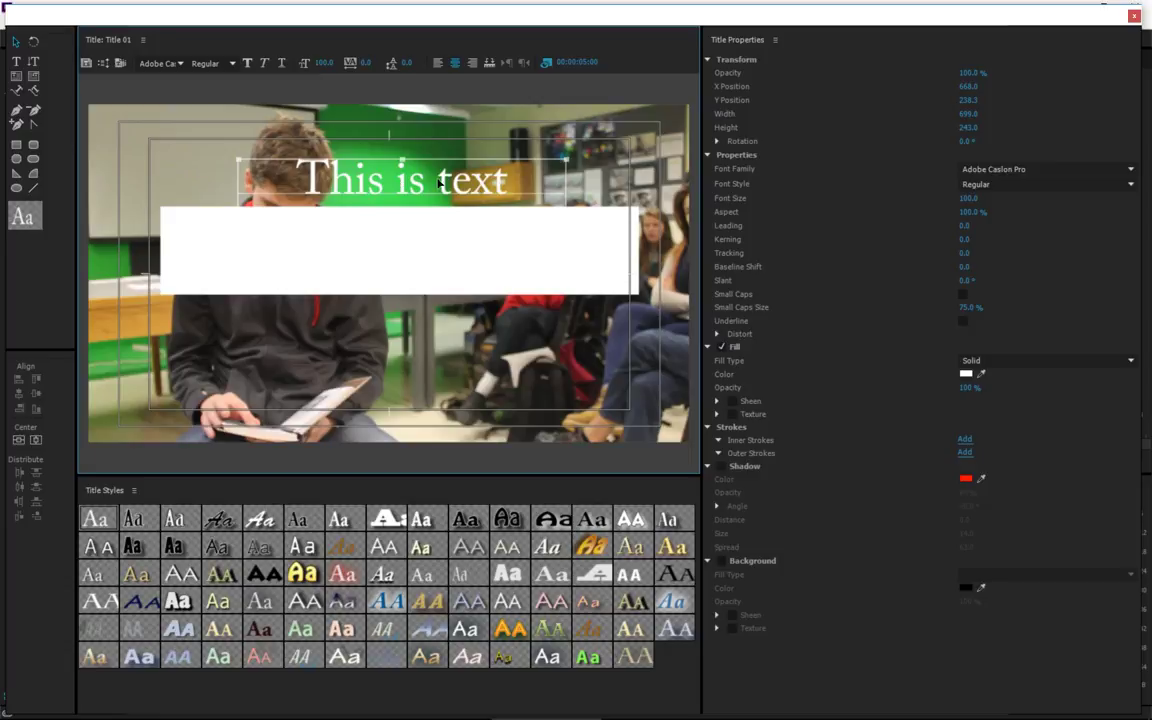
left_click(966, 373)
left_click_drag(490, 300, 408, 302)
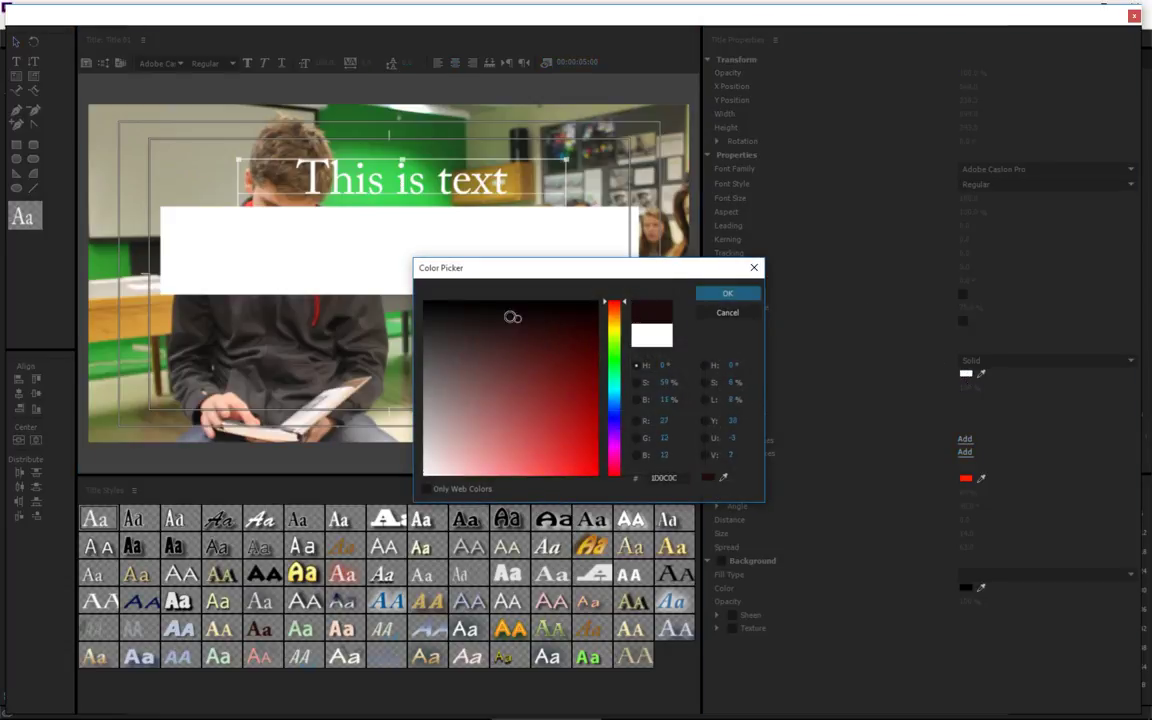
left_click(711, 297)
mouse_move(468, 182)
left_mouse_down()
mouse_move(466, 236)
mouse_move(457, 171)
left_mouse_up()
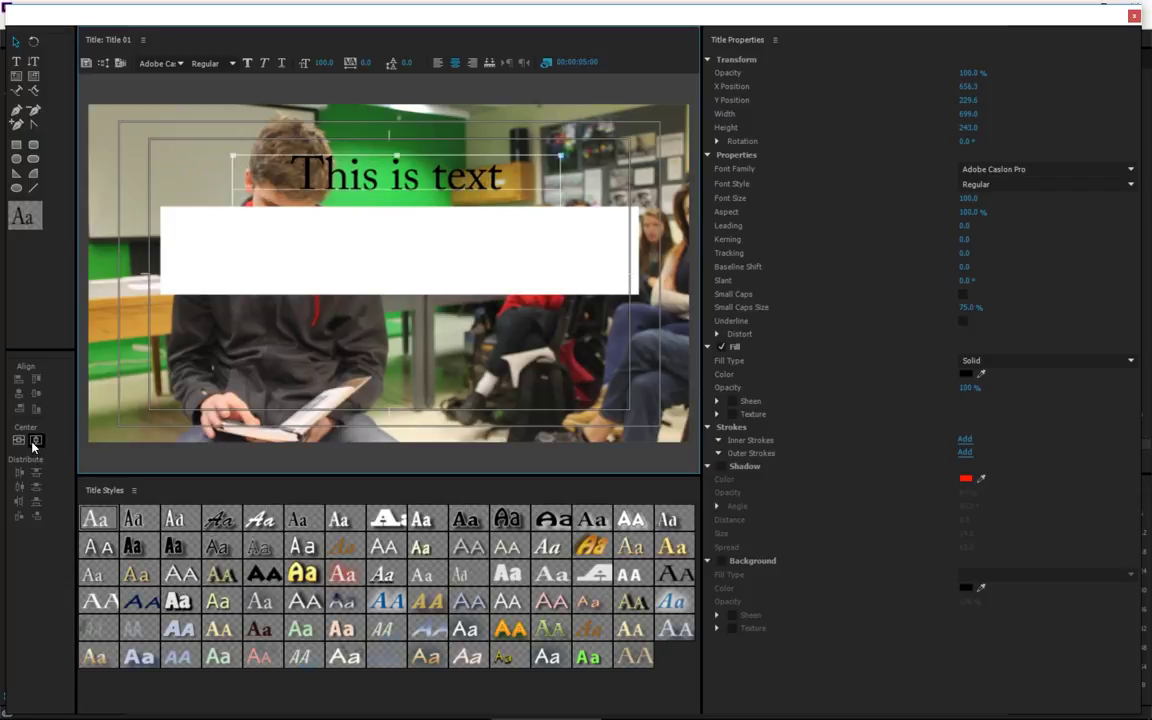
Send the white rectangle to the back so it sits behind the text.
left_click(372, 260)
right_click(373, 238)
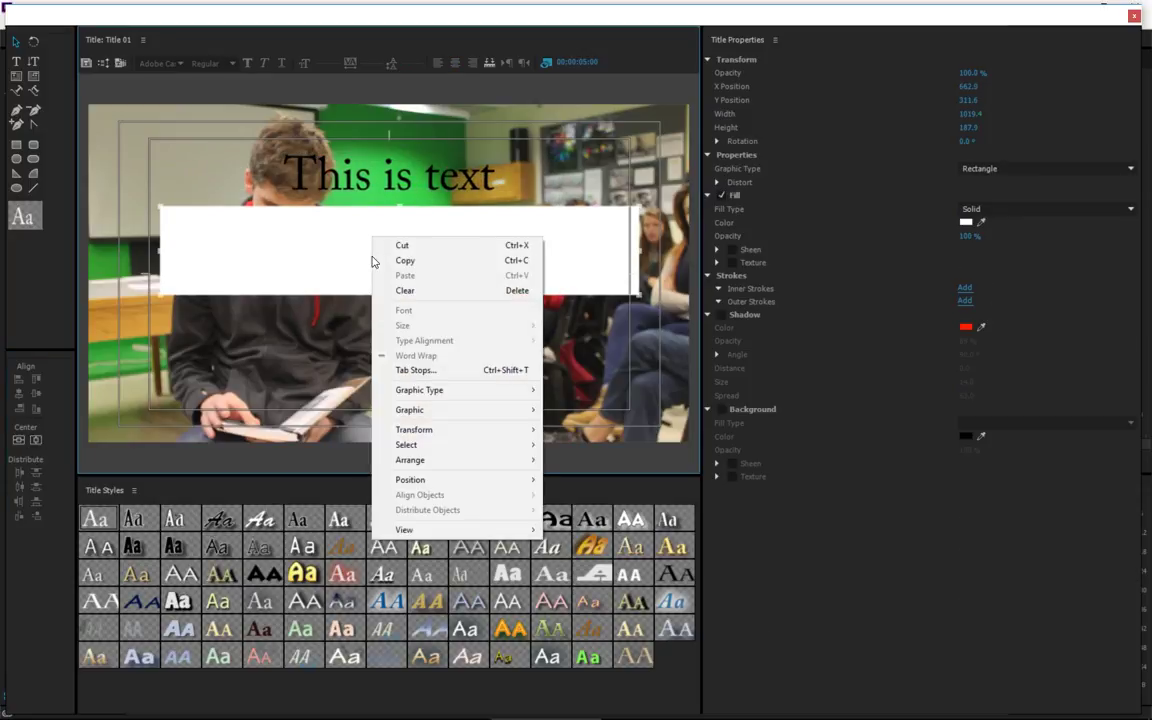
mouse_move(431, 460)
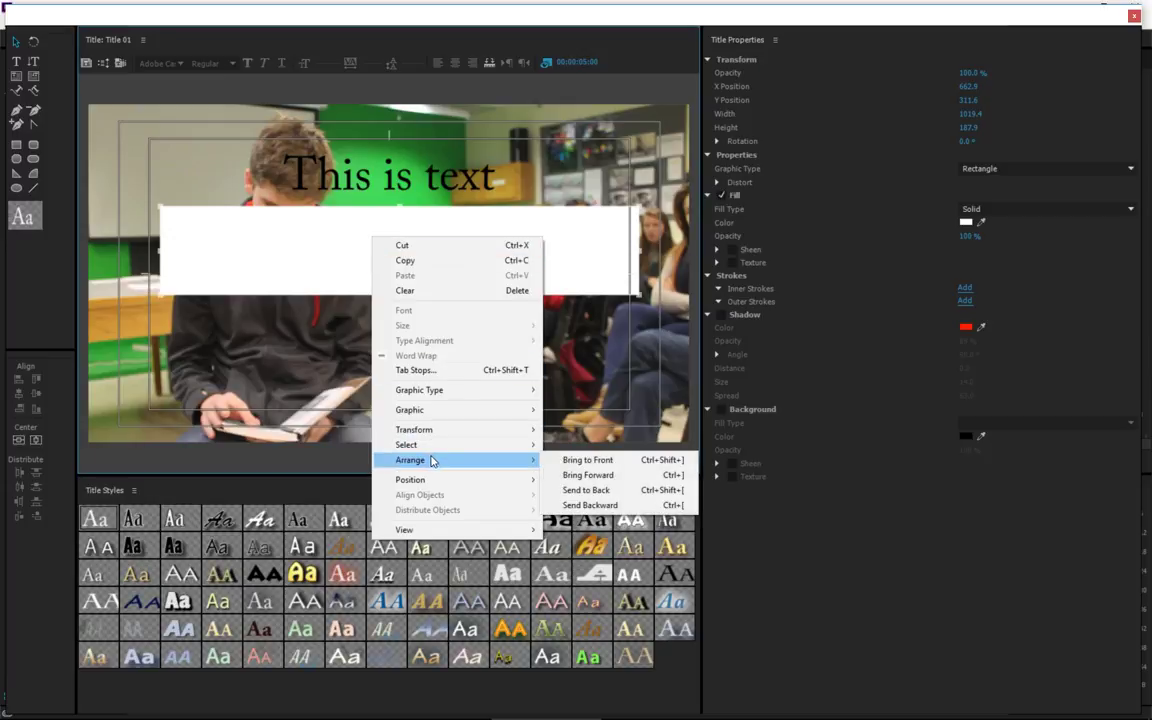
left_click(586, 490)
Move the text down onto the white rectangle, to about Y 384, and center it horizontally in the frame.
left_click(447, 178)
left_click_drag(446, 178, 445, 253)
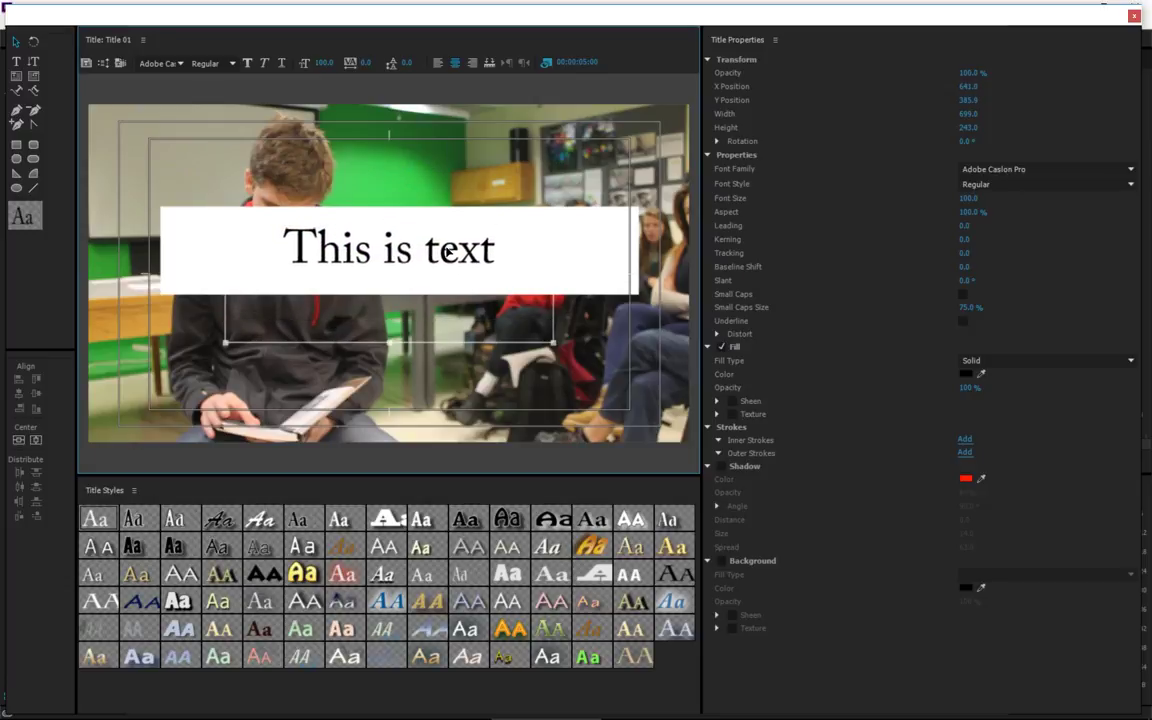
left_click(40, 443)
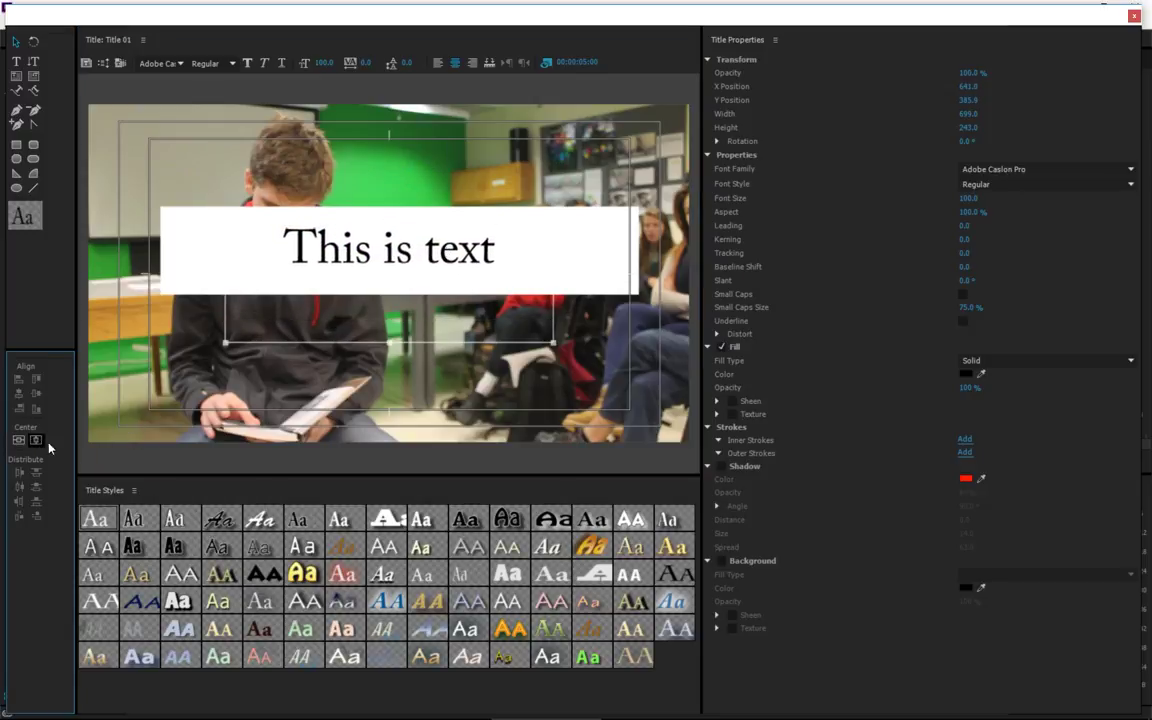
Lower the rectangle's fill opacity to about 30% and narrow it to about 561 wide, centered horizontally in the frame.
left_click(600, 250)
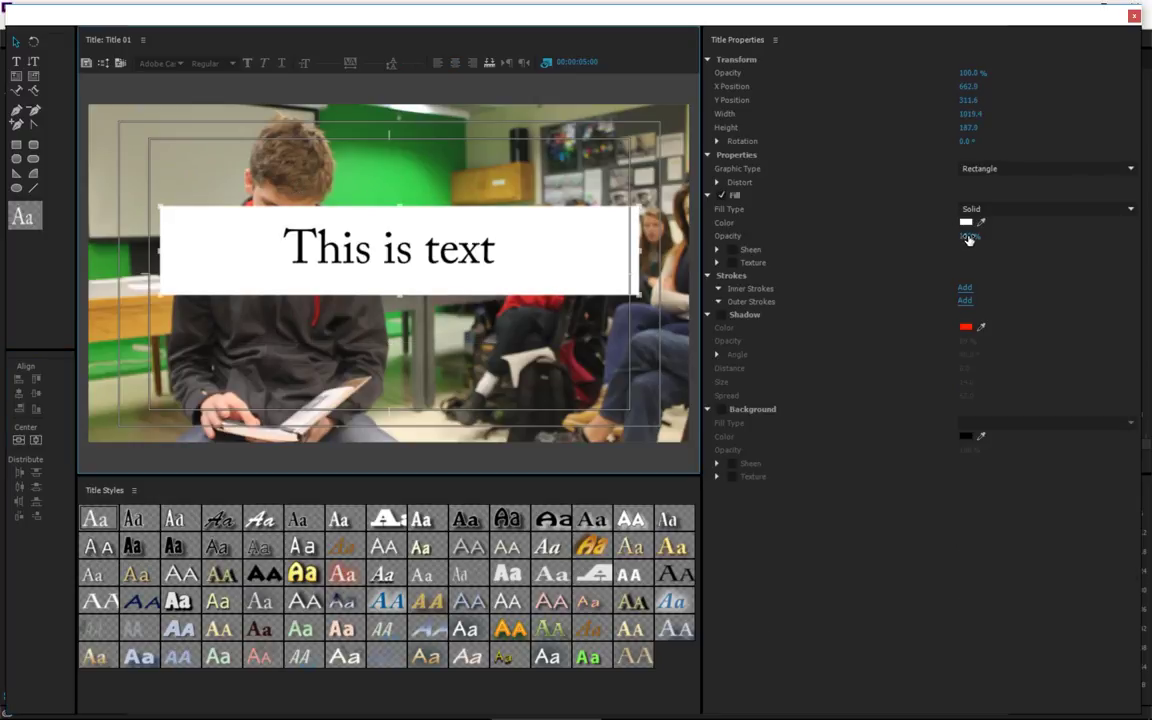
left_click_drag(968, 240, 891, 240)
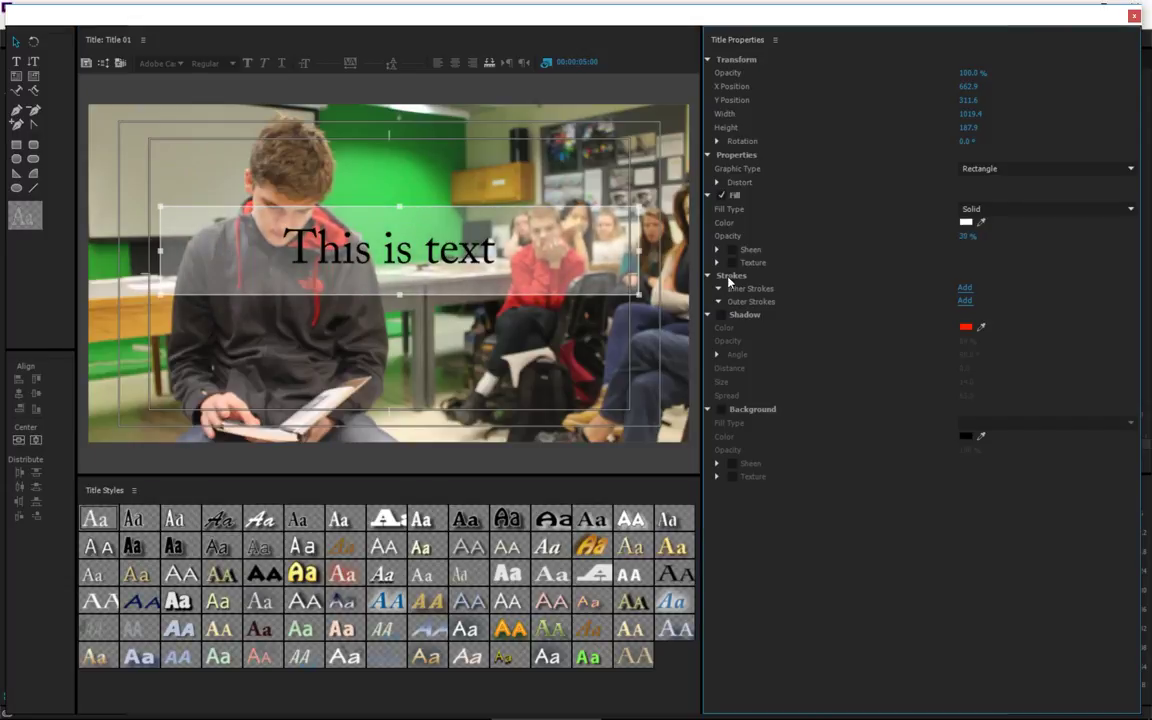
left_click_drag(638, 250, 532, 249)
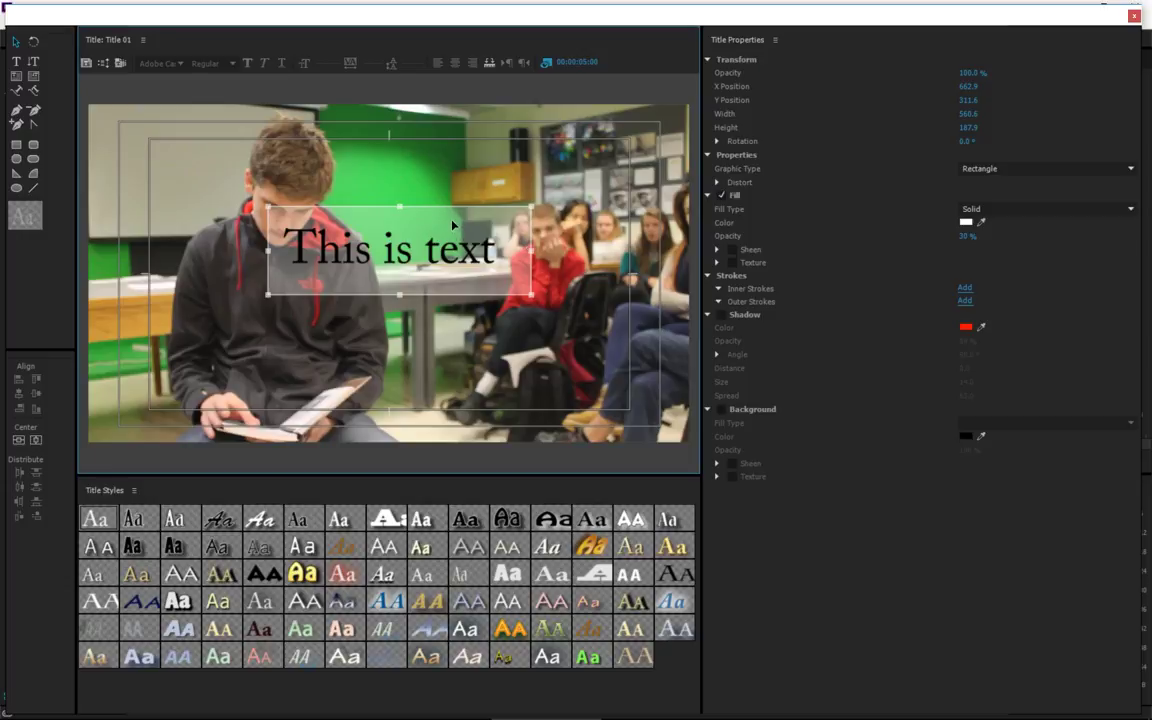
left_click(34, 440)
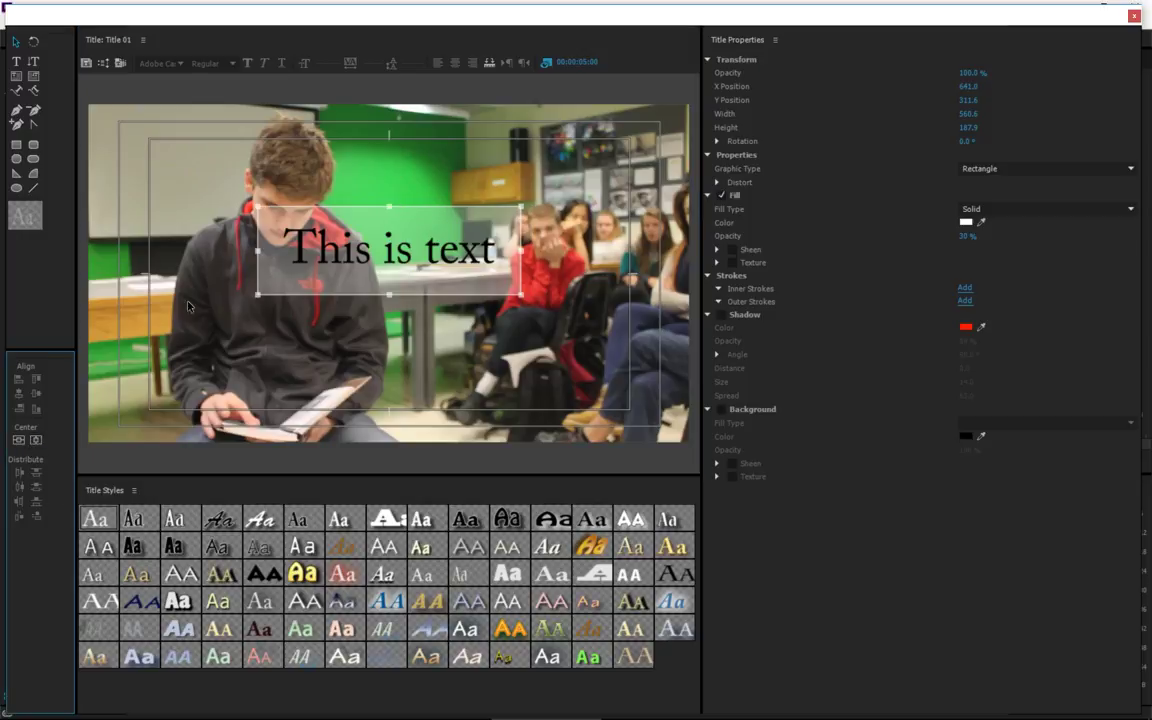
Narrow the text box to about 509 wide and center it horizontally in the frame.
left_click(454, 264)
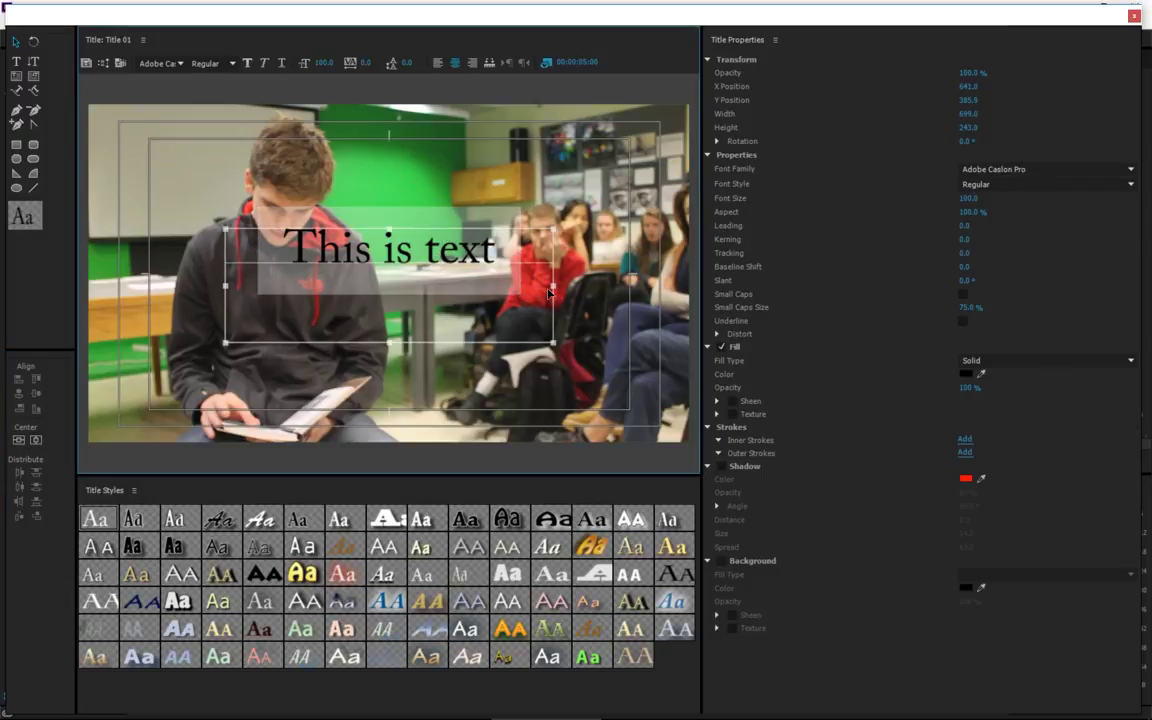
left_click_drag(511, 289, 509, 287)
left_click(35, 440)
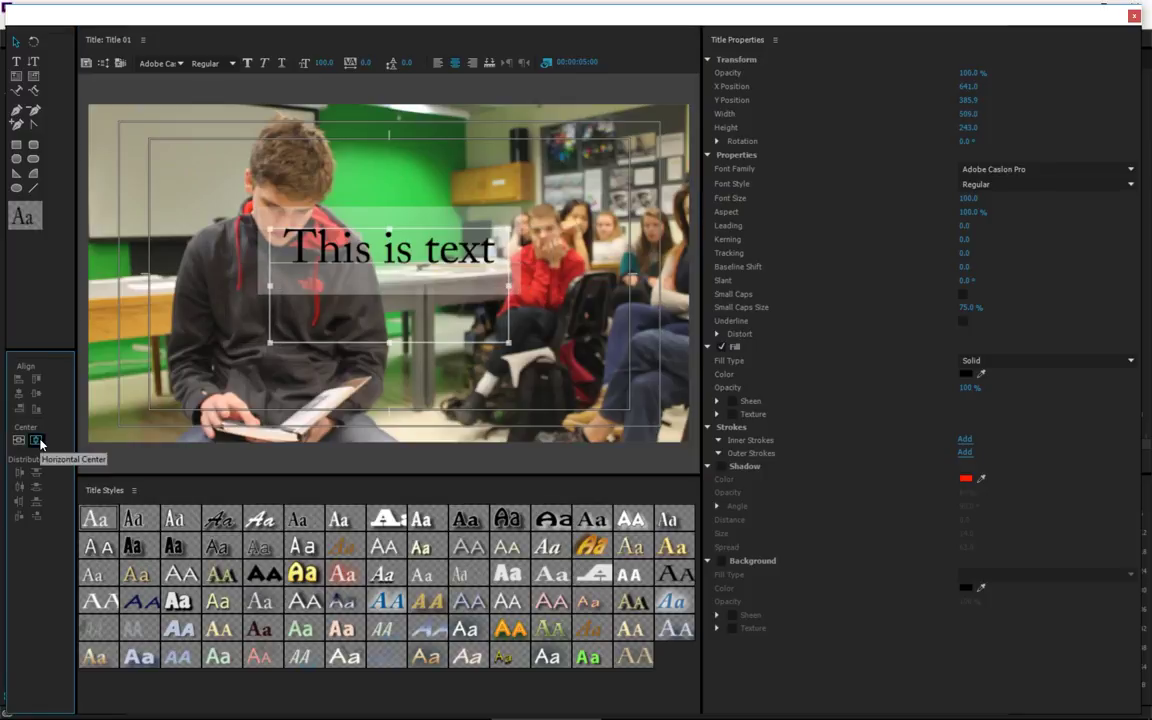
left_click(551, 224)
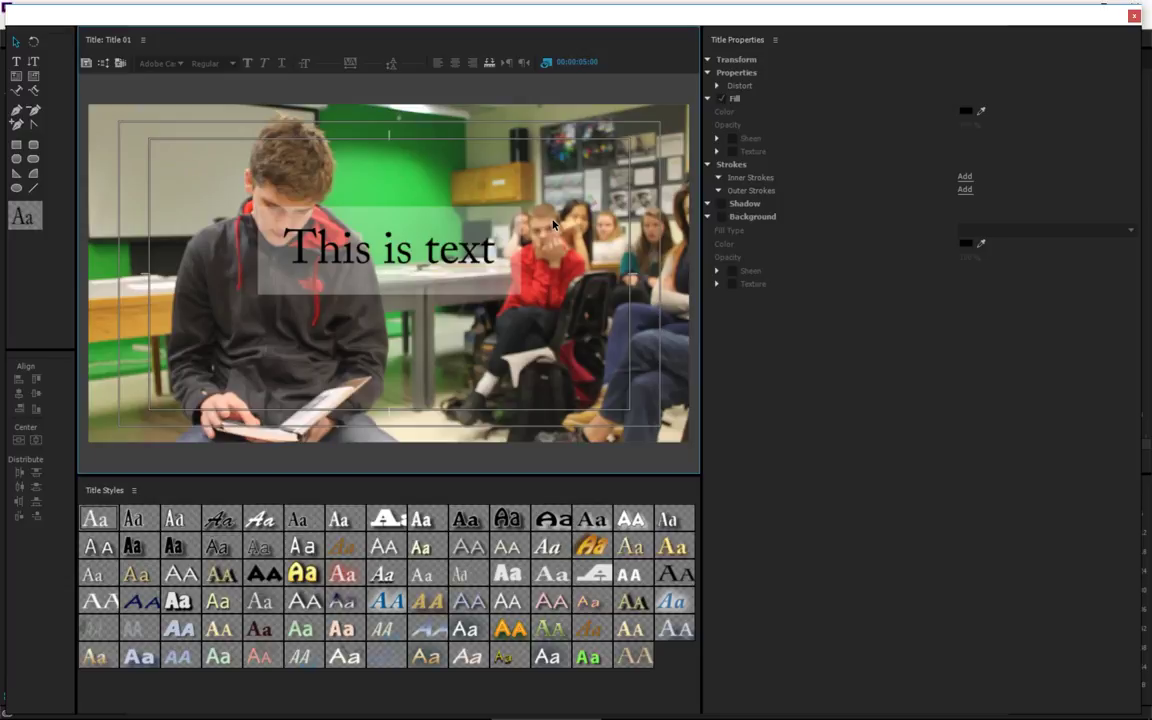
Select the text and rectangle together and move them up to about Y 245.
left_click(362, 256)
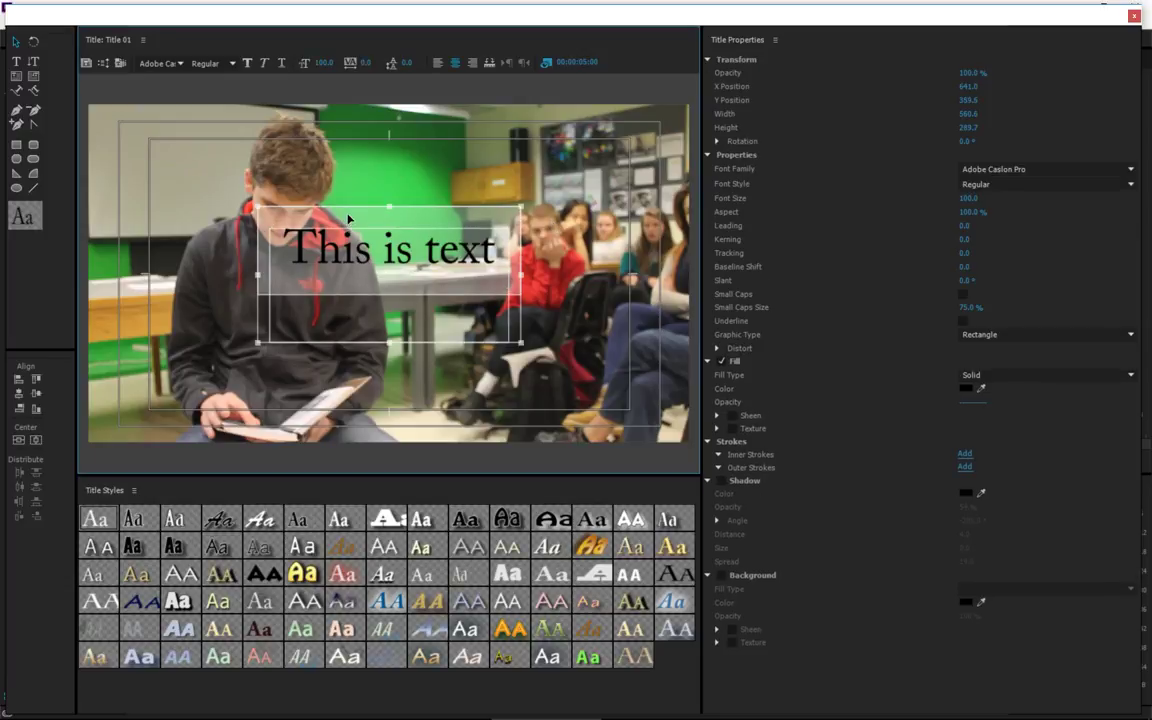
left_click_drag(349, 218, 352, 166)
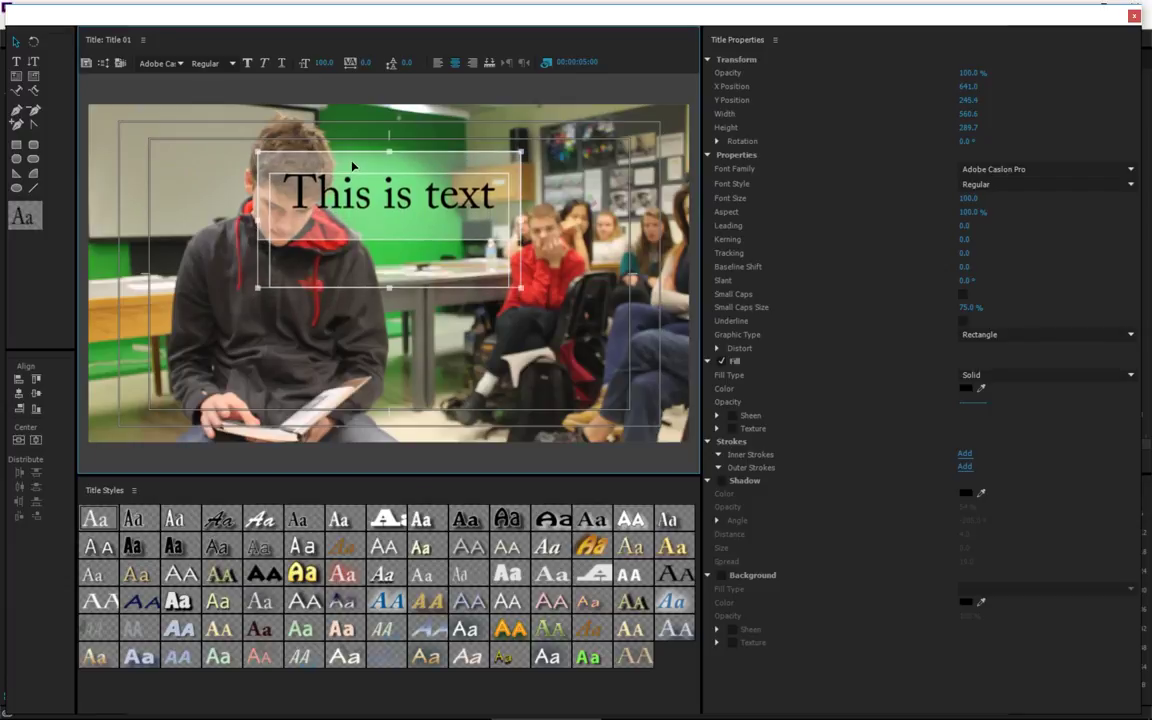
left_click(546, 272)
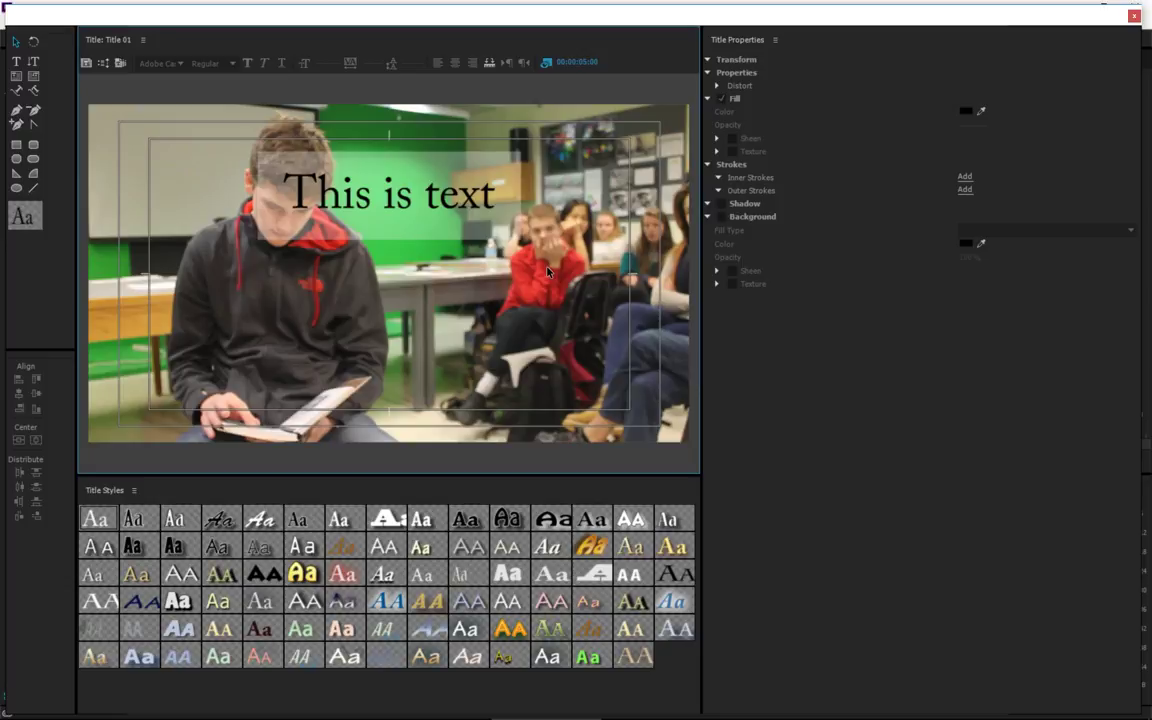
Select the text and rectangle together and move them down near the frame's lower edge, to about Y 643.
left_click(474, 199)
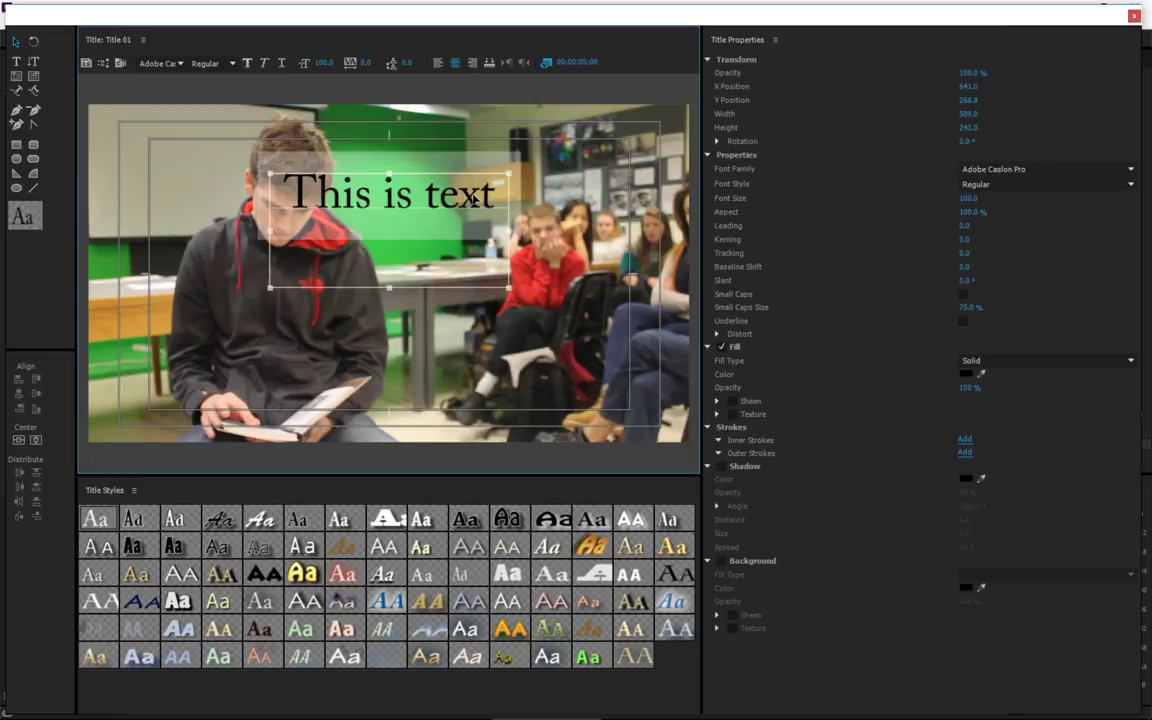
left_click(435, 153)
right_click(482, 147)
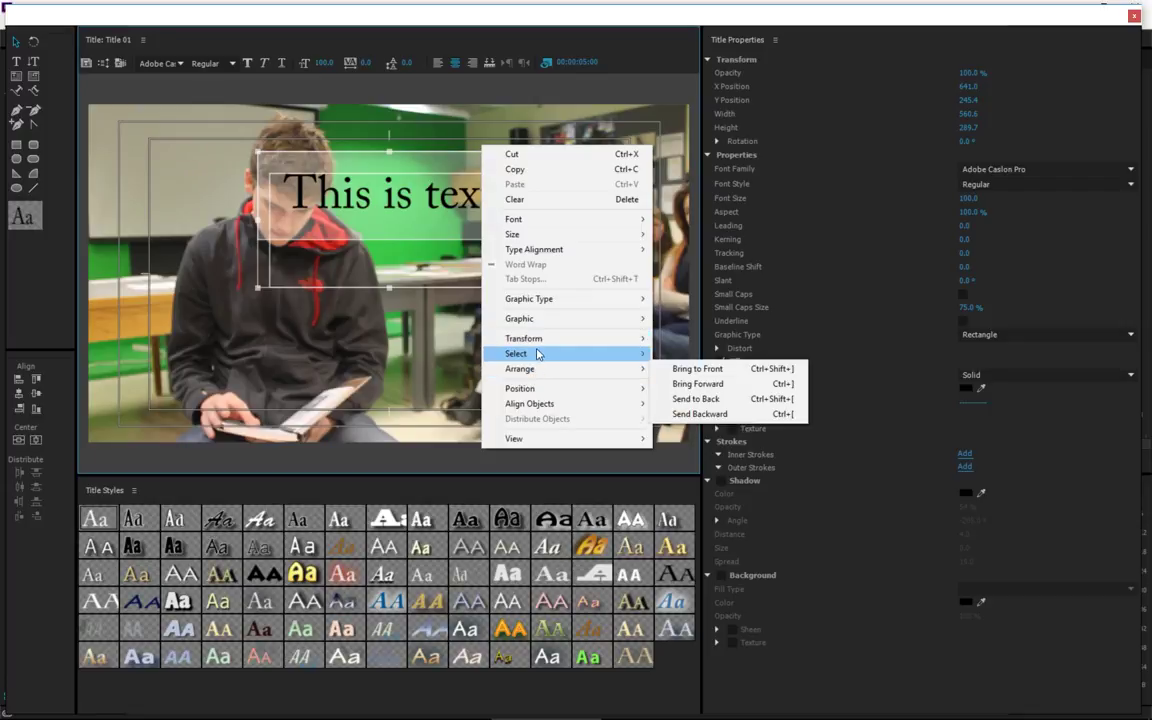
mouse_move(539, 343)
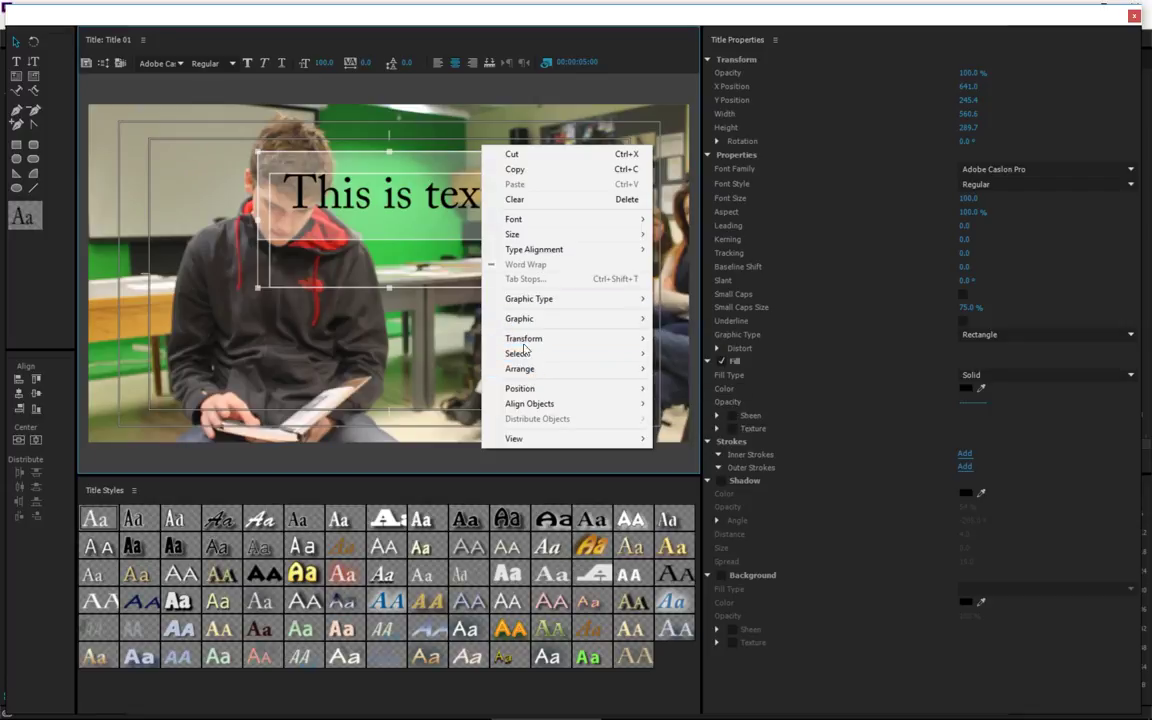
left_click_drag(393, 224, 402, 387)
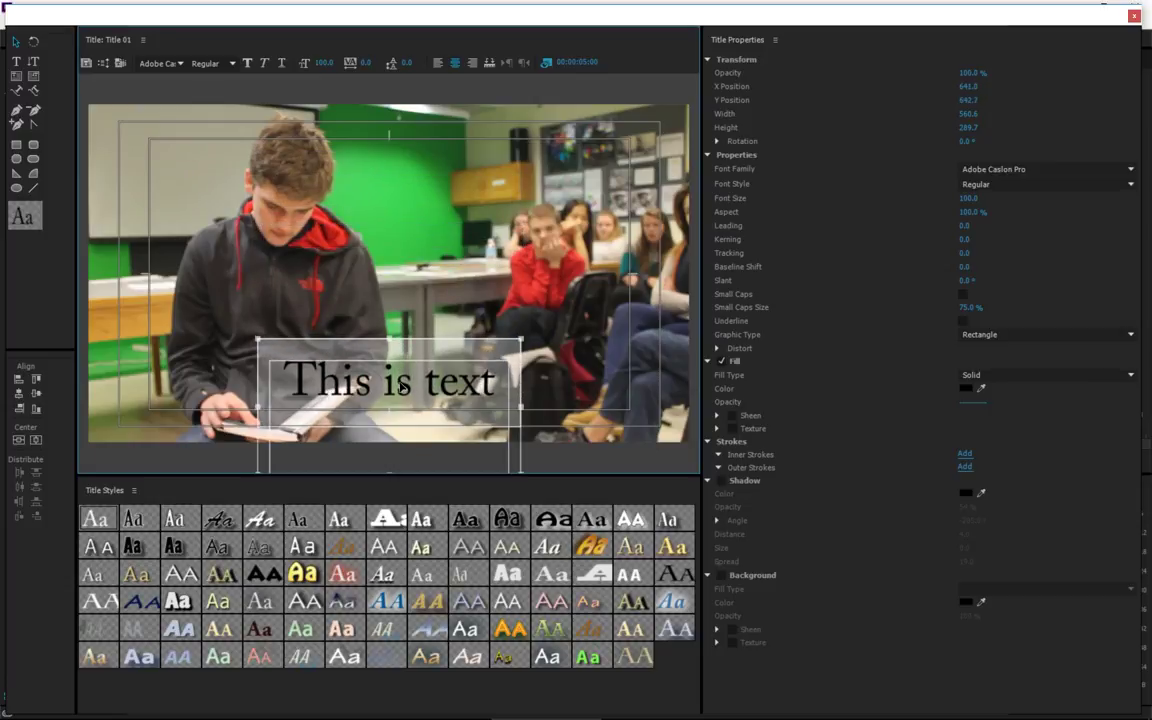
left_click(359, 256)
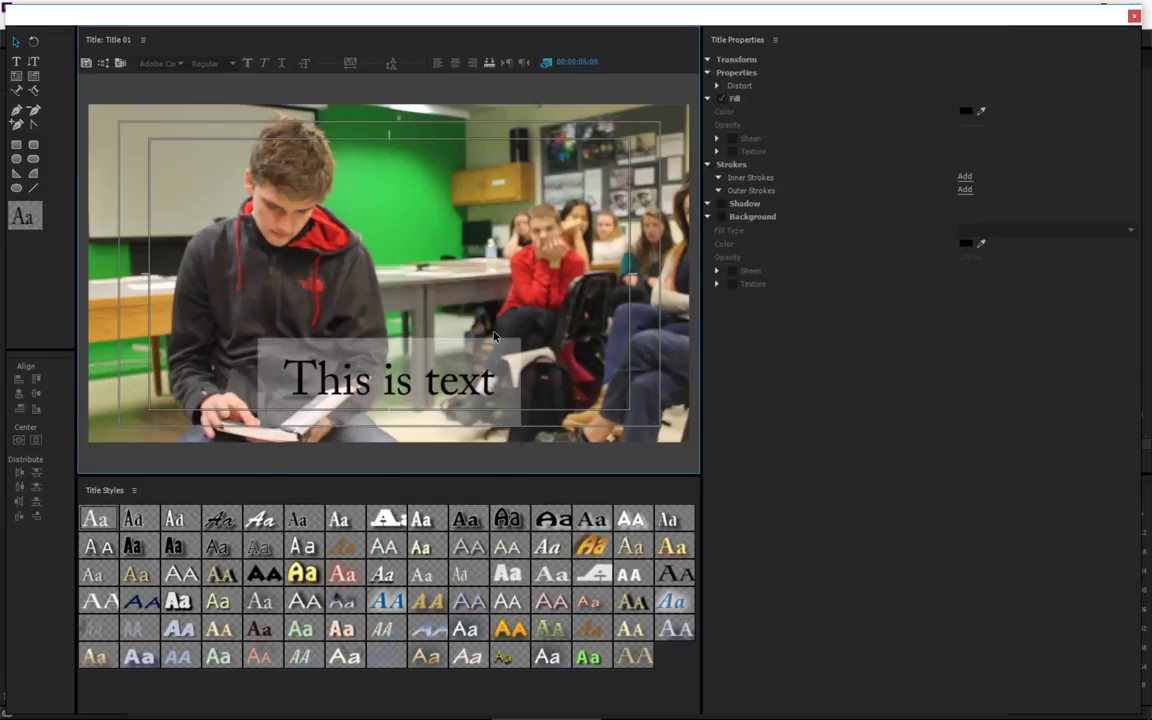
Move the text and rectangle together into the frame's lower-right corner, to about X 938.
left_click(468, 391)
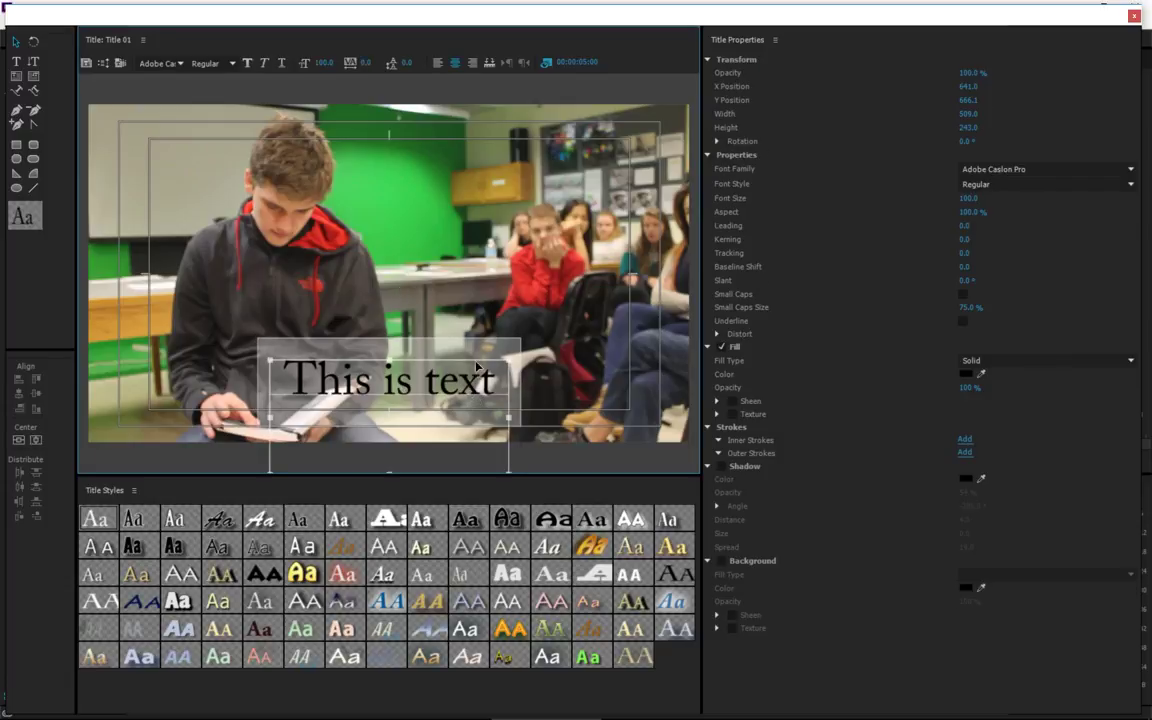
left_click_drag(432, 318, 618, 351)
left_click(530, 272)
Reduce the rectangle's height to about 130 and nudge the text down to about Y 673.
left_click(530, 347)
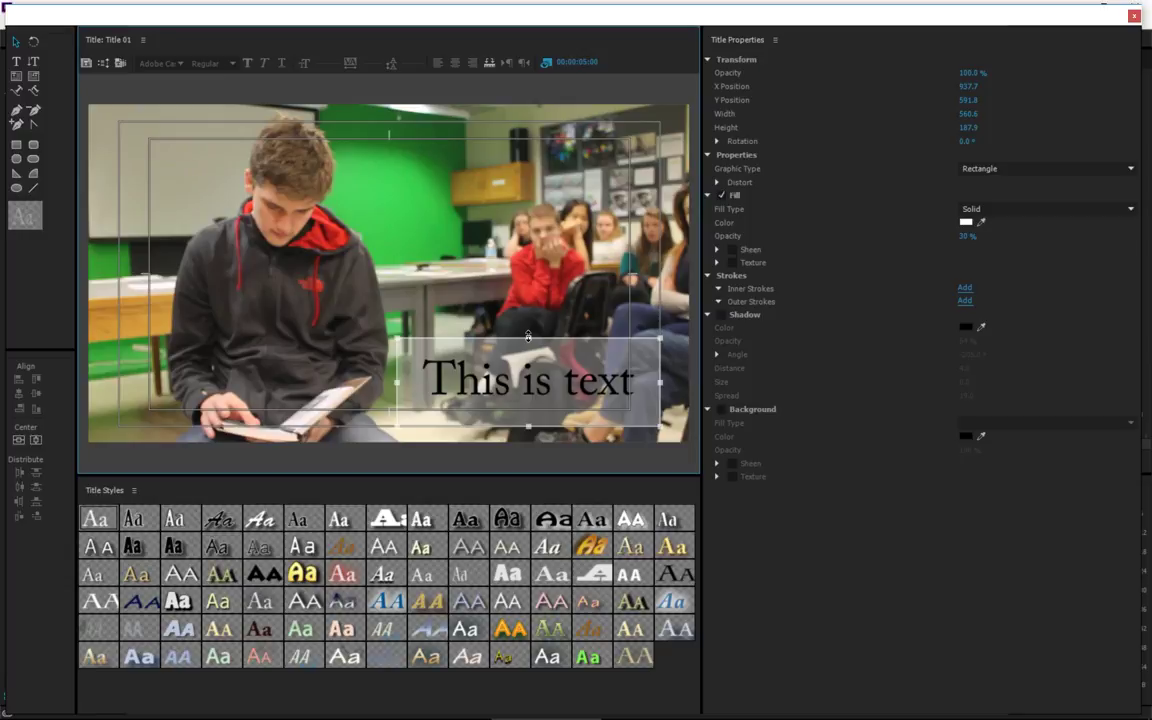
left_click_drag(528, 337, 528, 355)
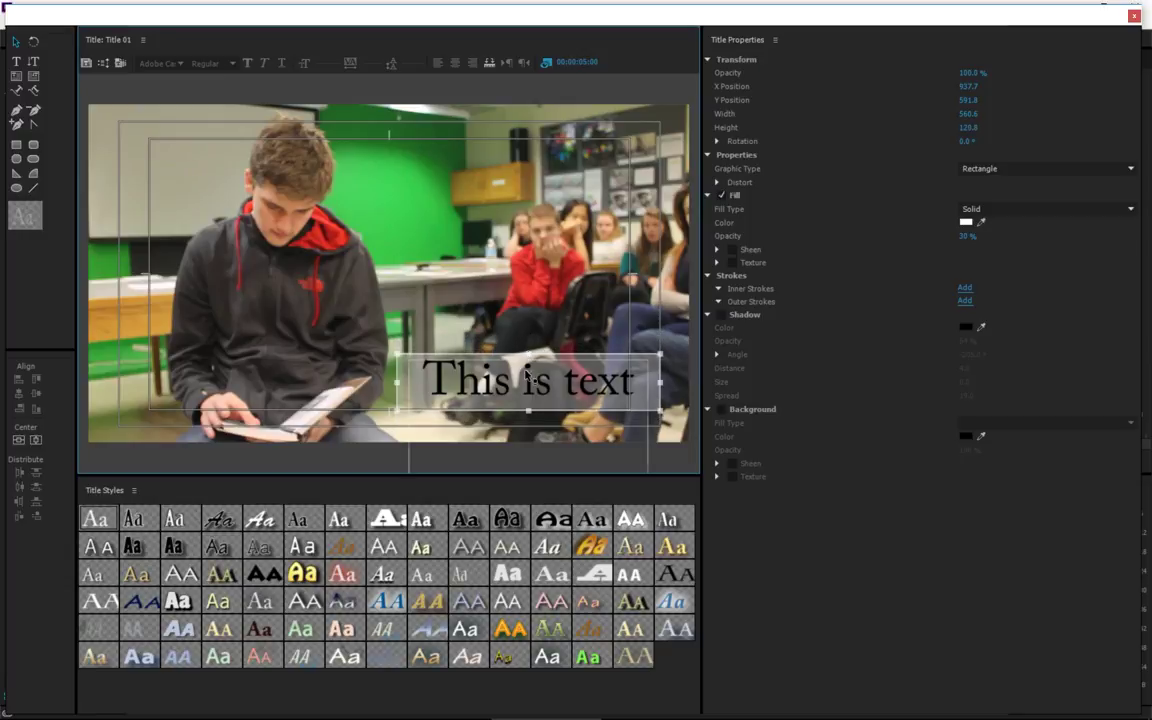
left_click(528, 381)
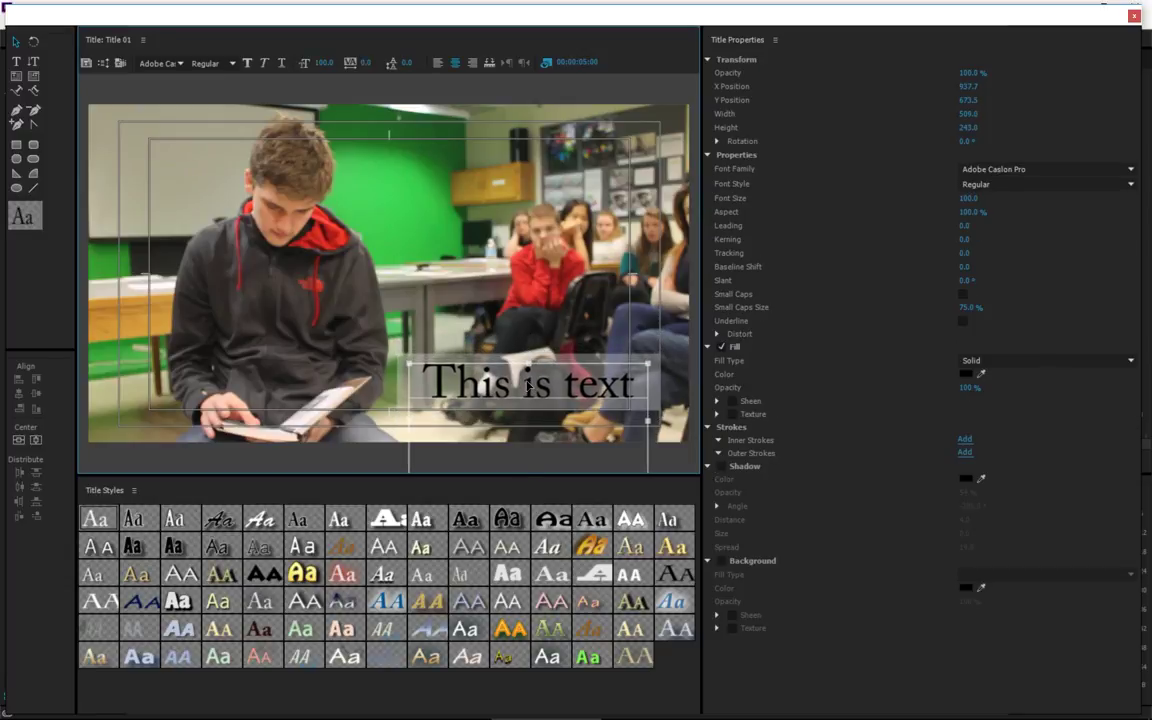
left_click(534, 332)
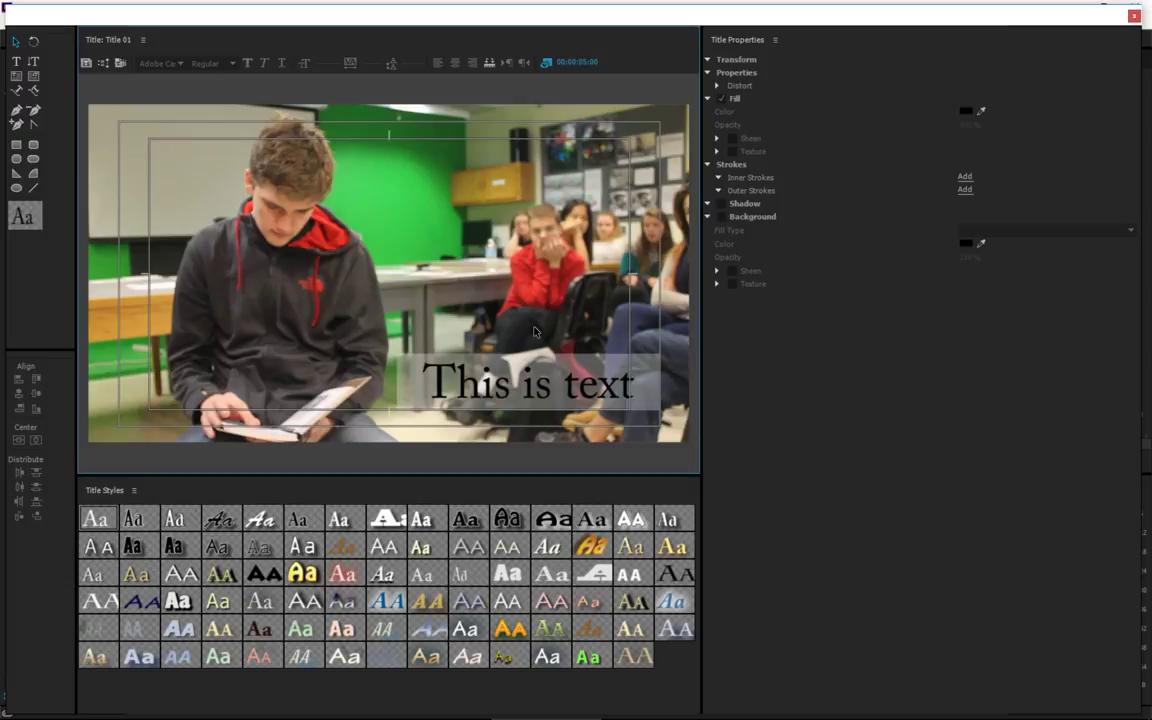
Delete both the semi-transparent rectangle and the text from the title.
left_click(494, 408)
key("Delete")
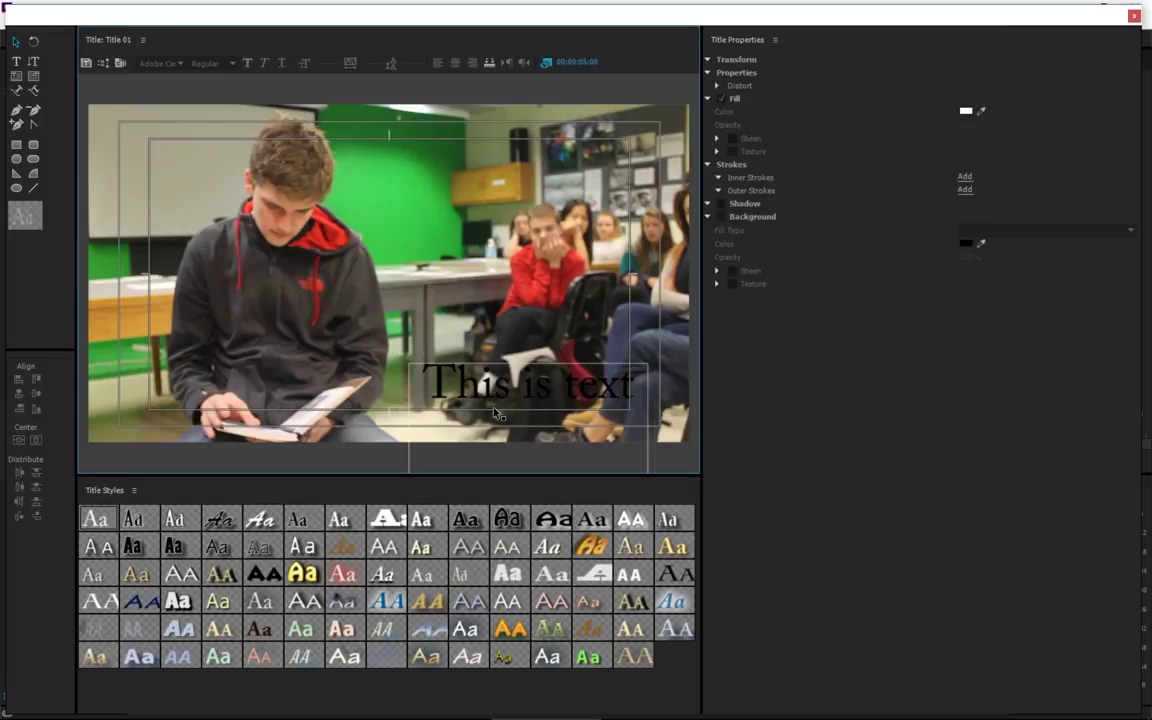
left_click(514, 406)
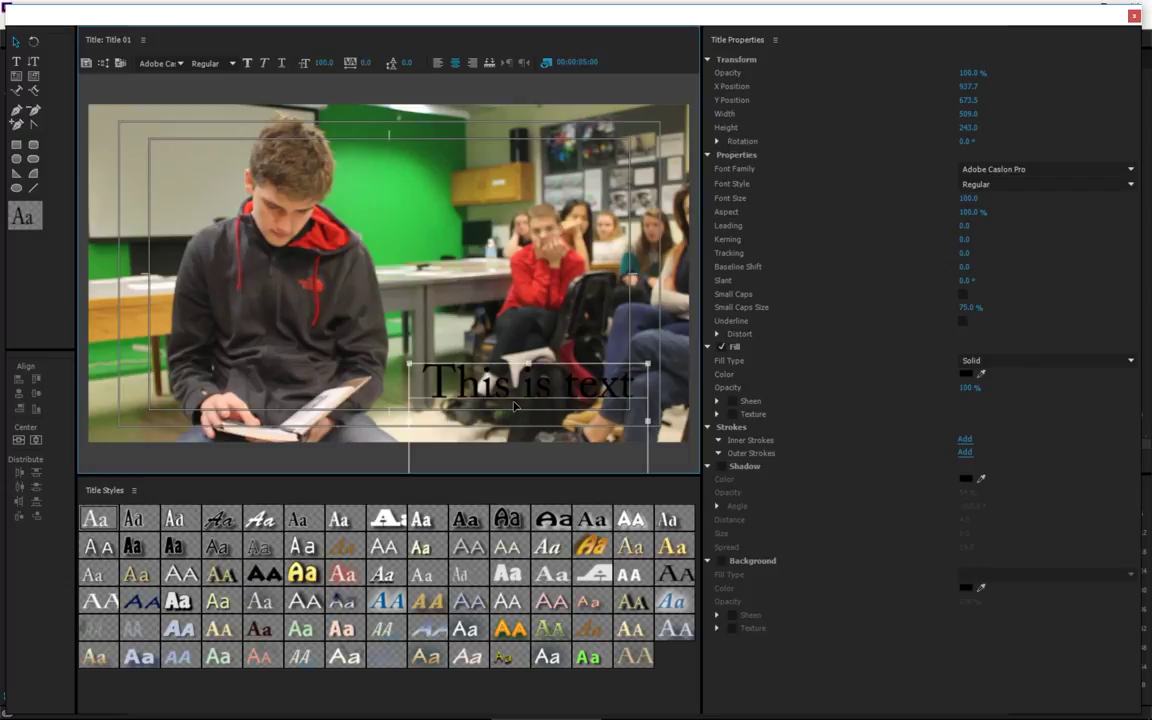
key("Delete")
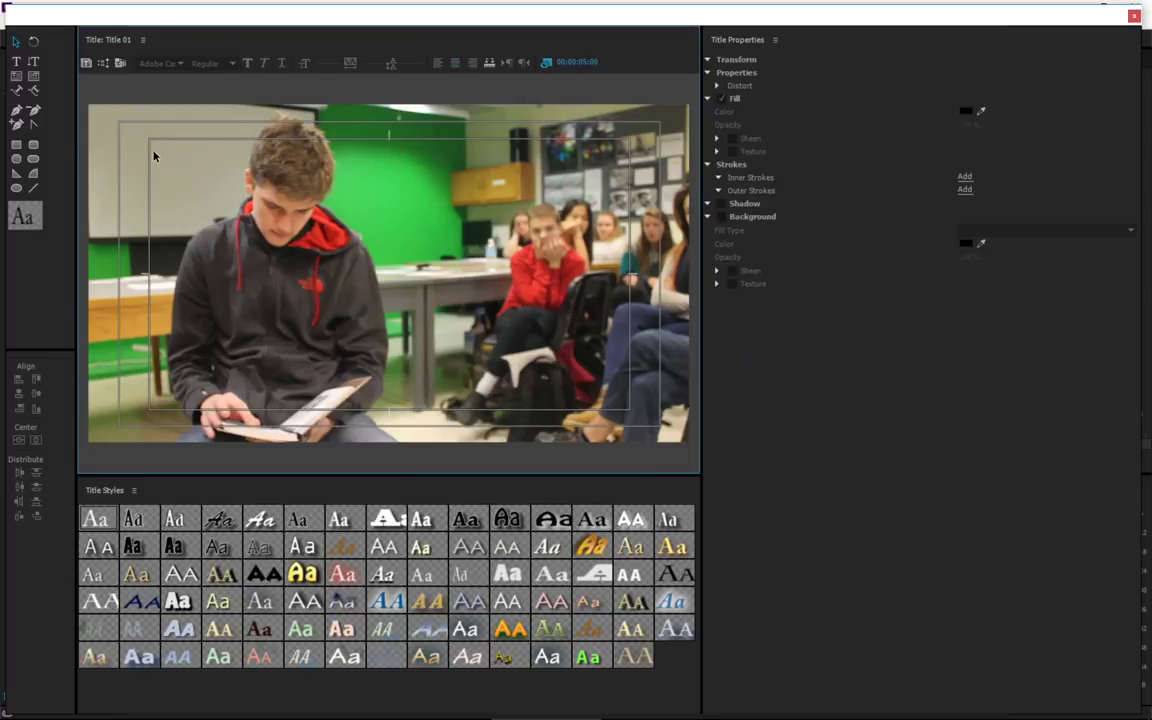
Draw an open curved path with the Pen tool in the middle of the frame, about 260 by 278.
left_click(16, 110)
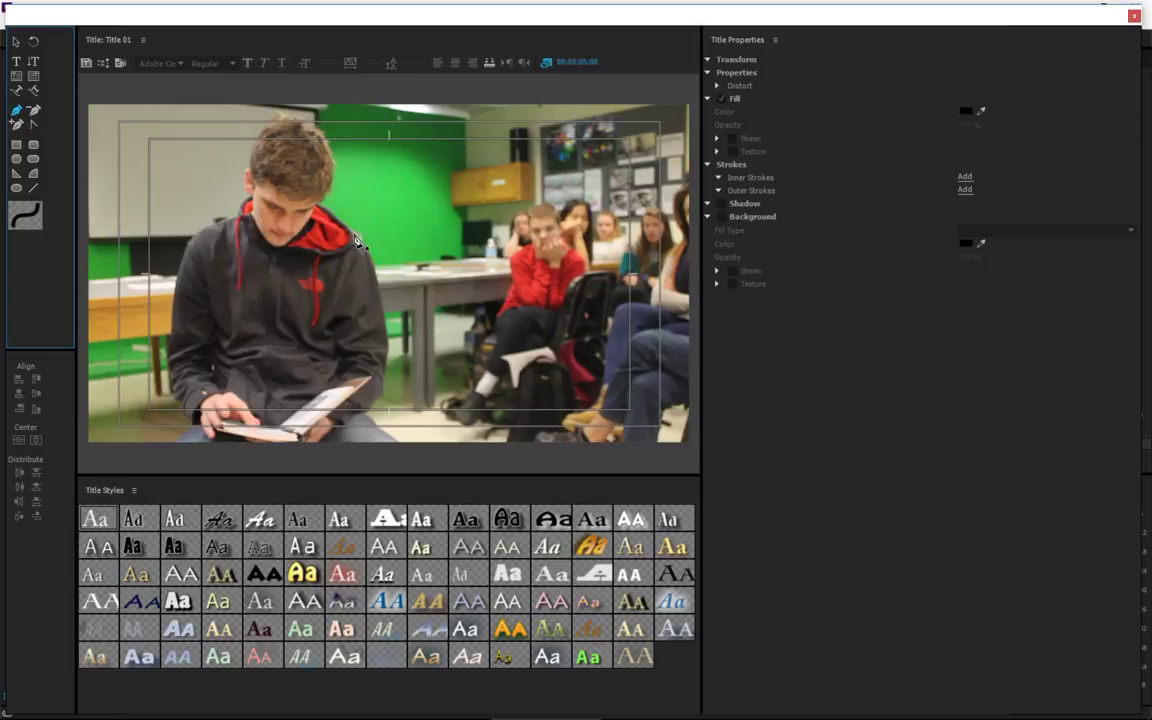
left_click_drag(368, 213, 284, 227)
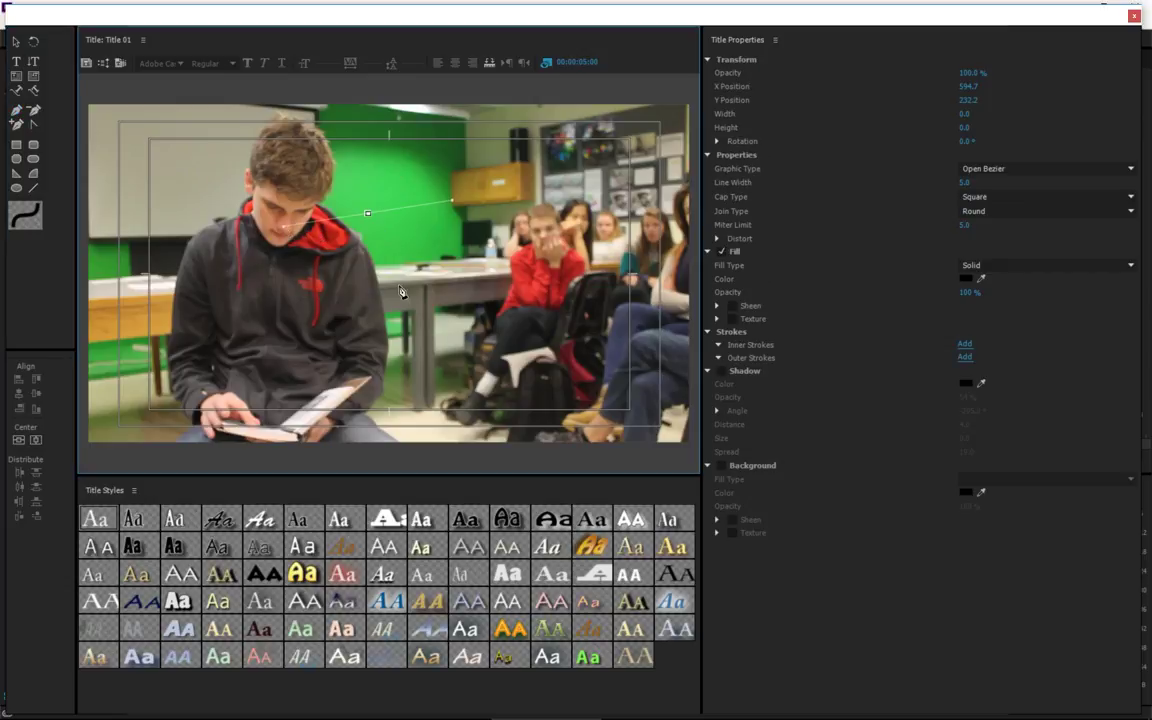
left_click_drag(455, 337, 527, 313)
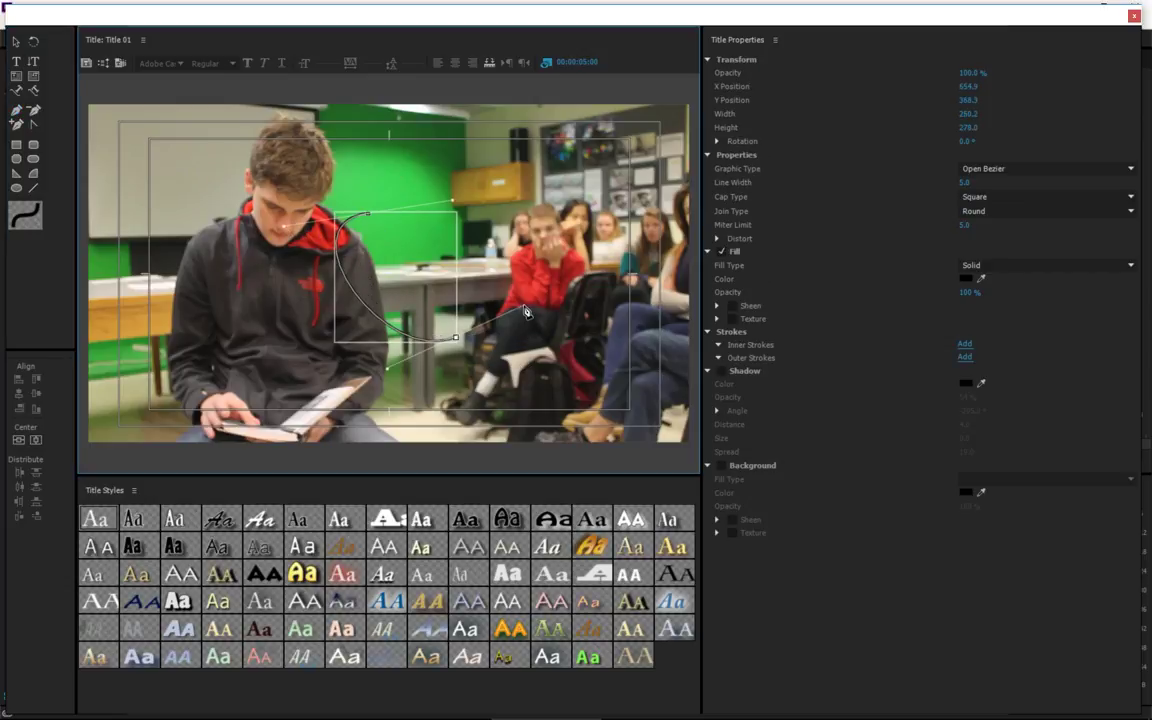
Try the Path Type tool on the curve, and reshape it through its upper anchor's handle to about 194 by 281.
left_click(17, 92)
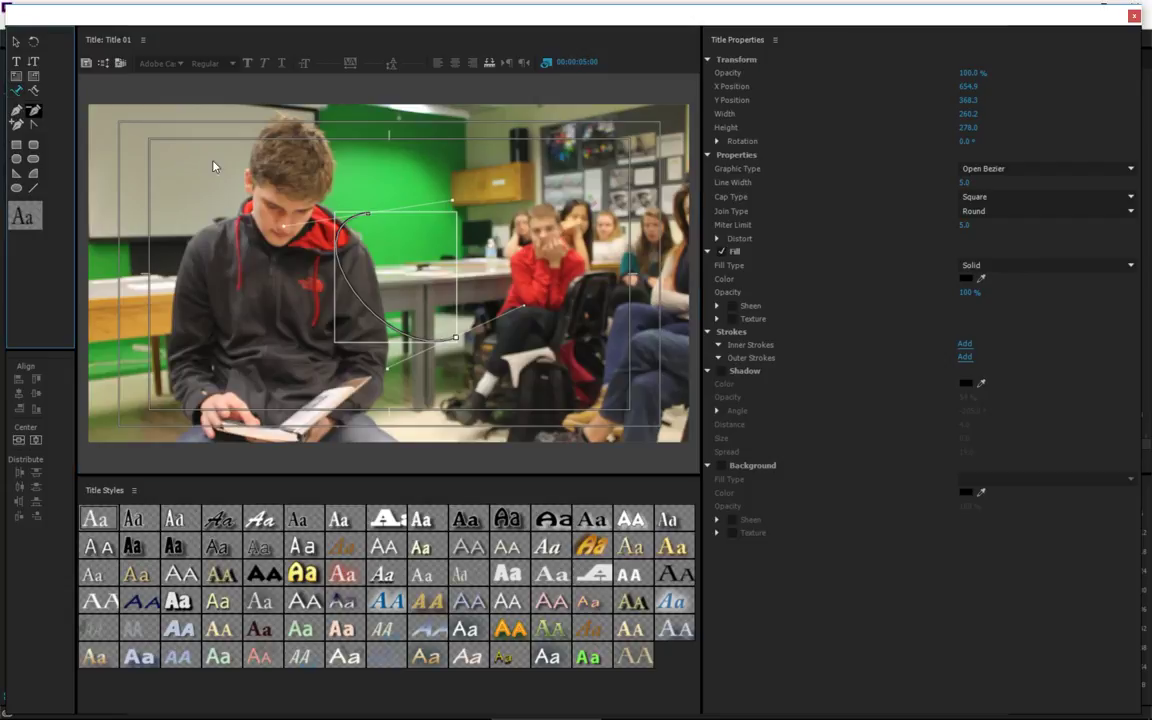
left_click(343, 233)
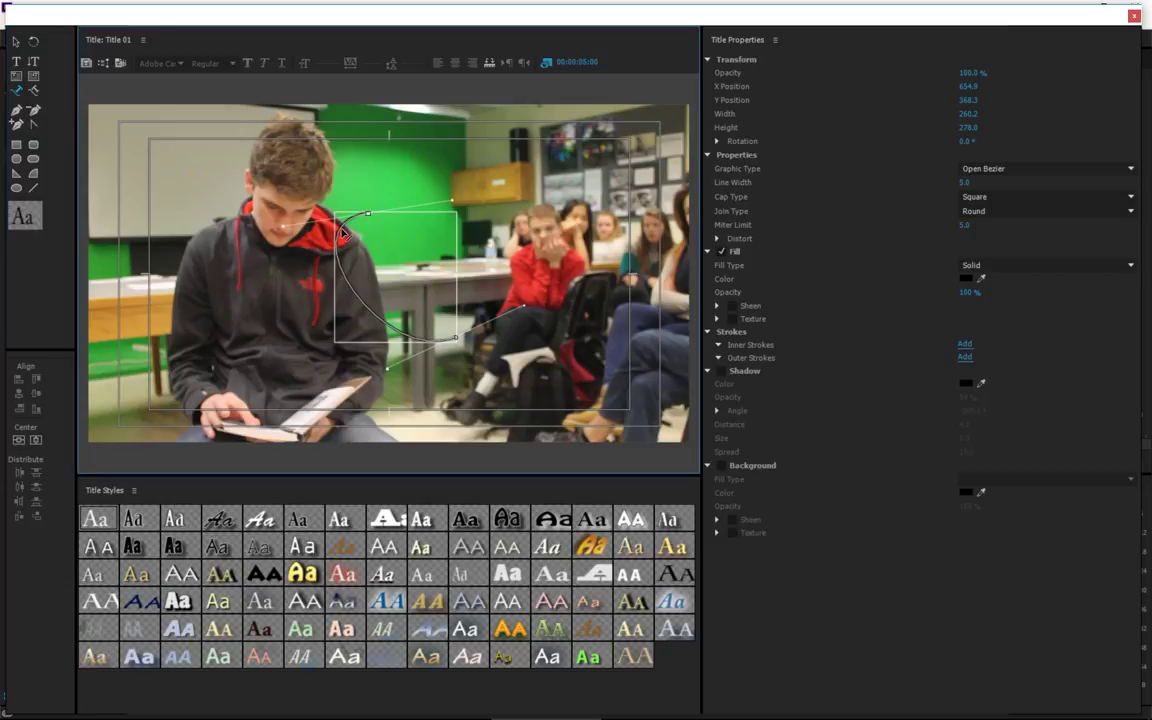
left_click(19, 90)
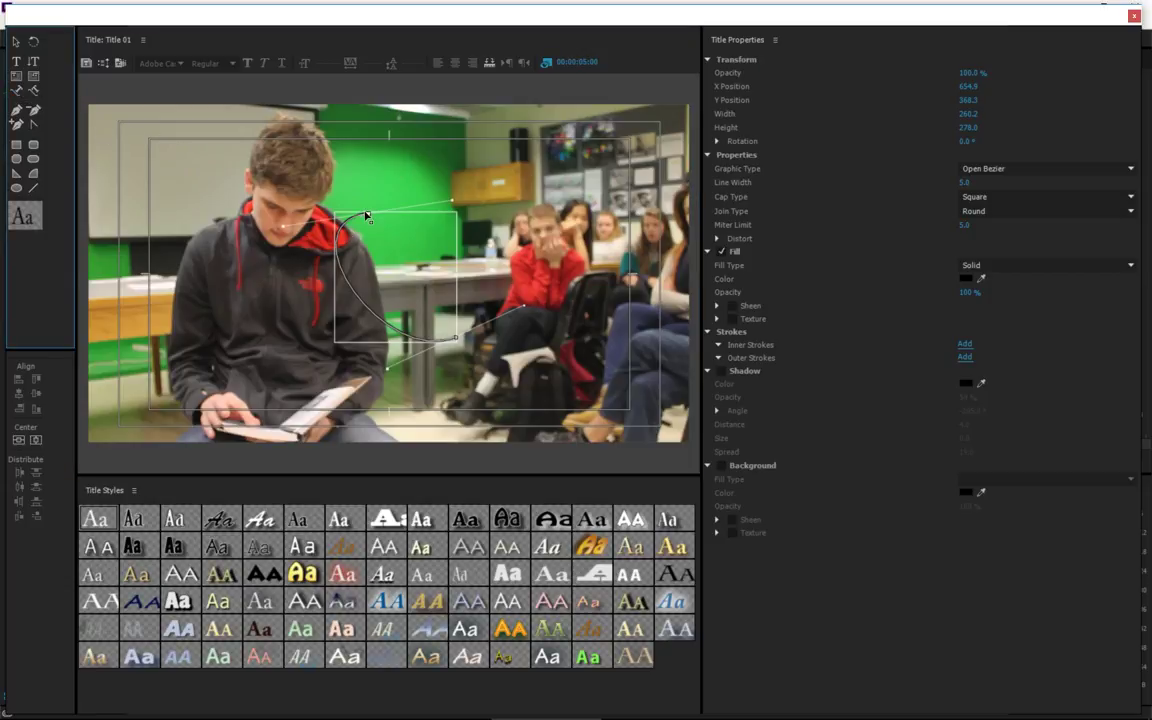
left_click(367, 215)
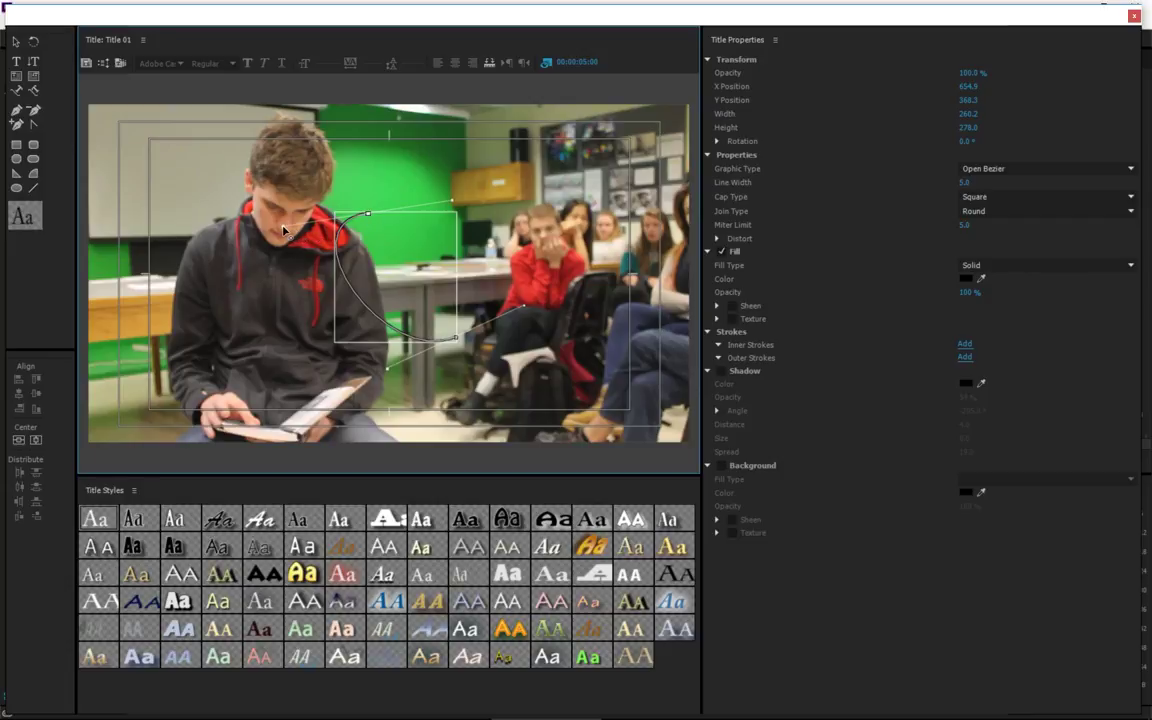
left_click_drag(283, 229, 430, 270)
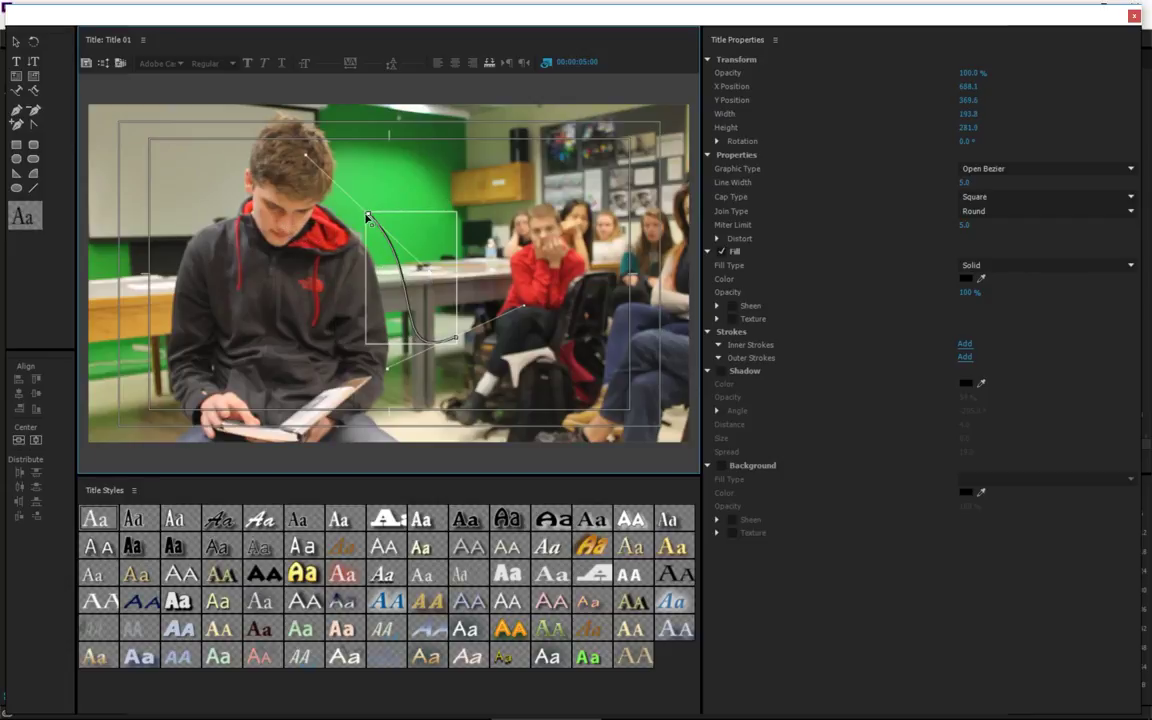
Stretch the open curve to about 530 by 314 through its upper anchor and lower handle, and try the Path Type tool on it.
left_click_drag(356, 213, 199, 190)
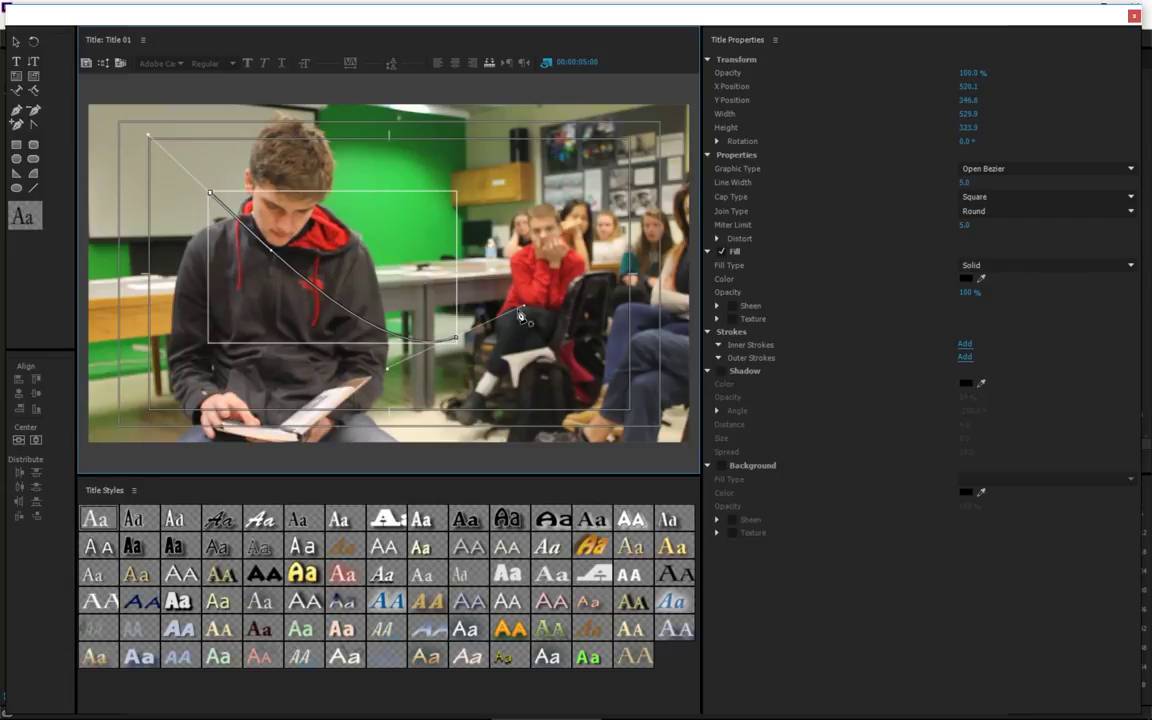
left_click_drag(523, 311, 517, 425)
left_click(16, 91)
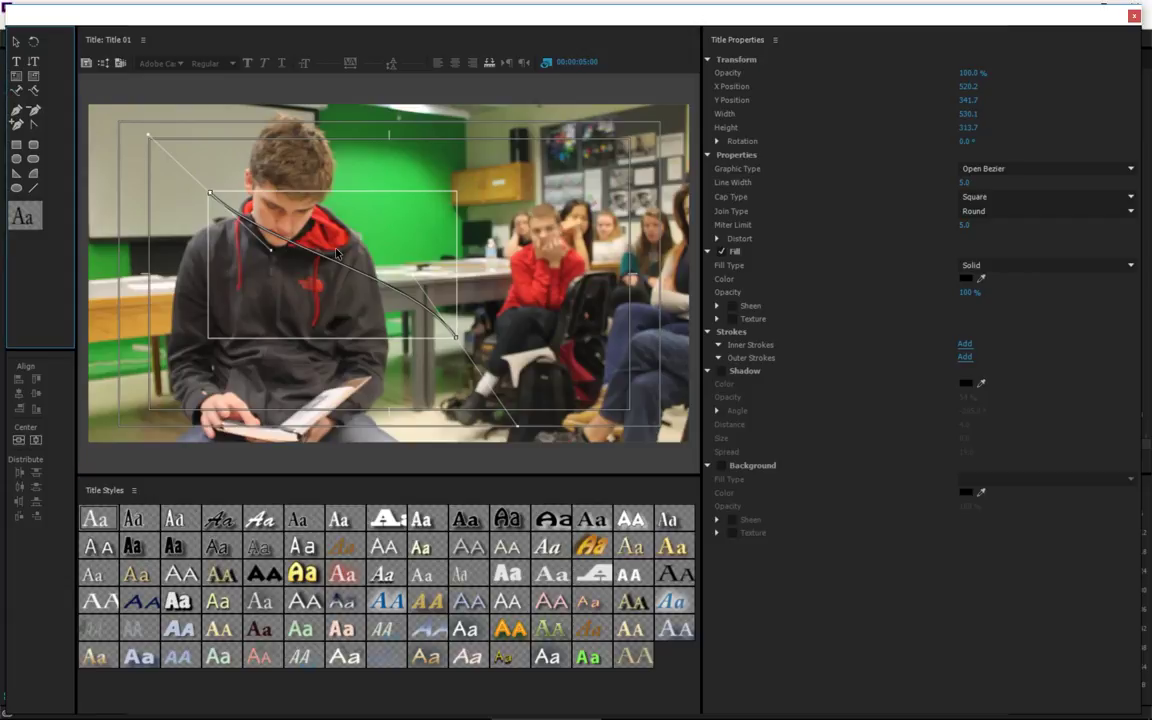
left_click(354, 272)
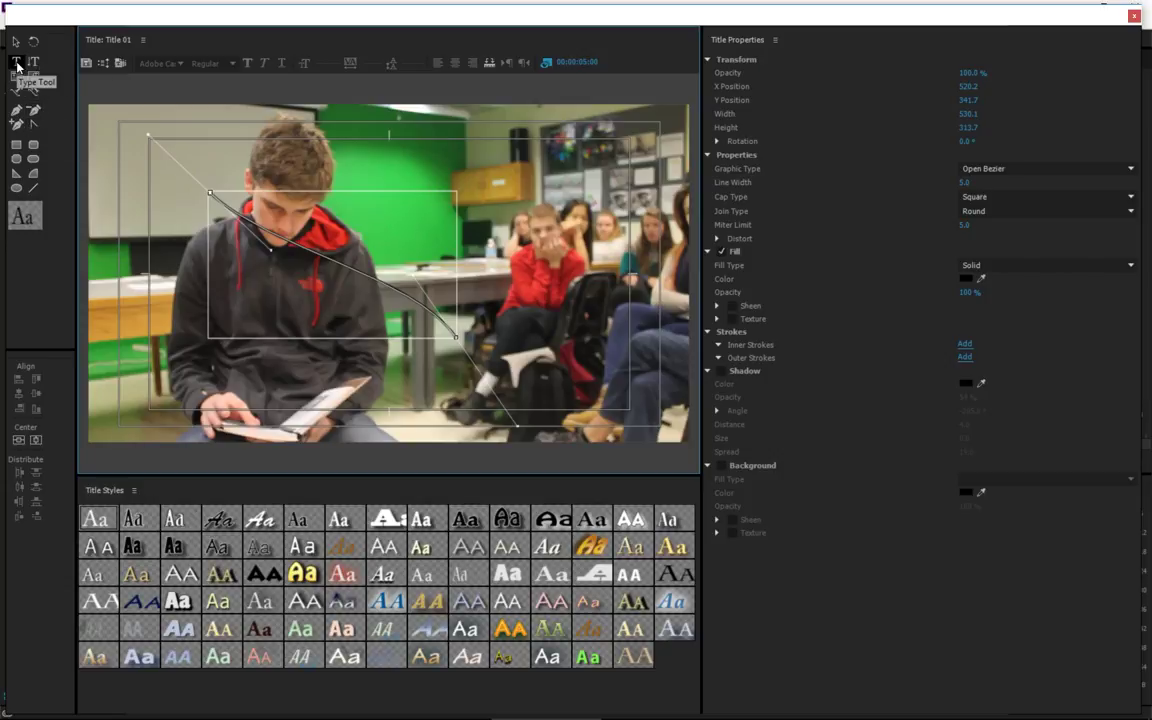
Draw a second curve over the green wall with the Path Type tool, about 274 by 164, and try adding text to it.
left_click(17, 92)
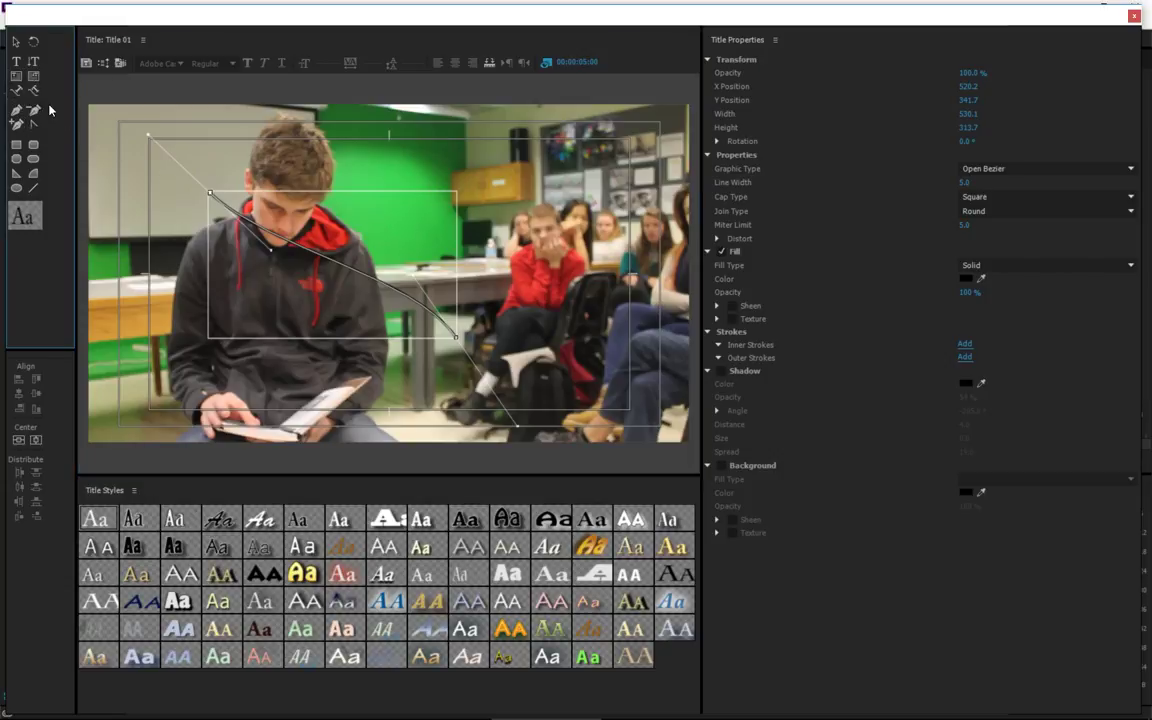
left_click_drag(349, 163, 411, 183)
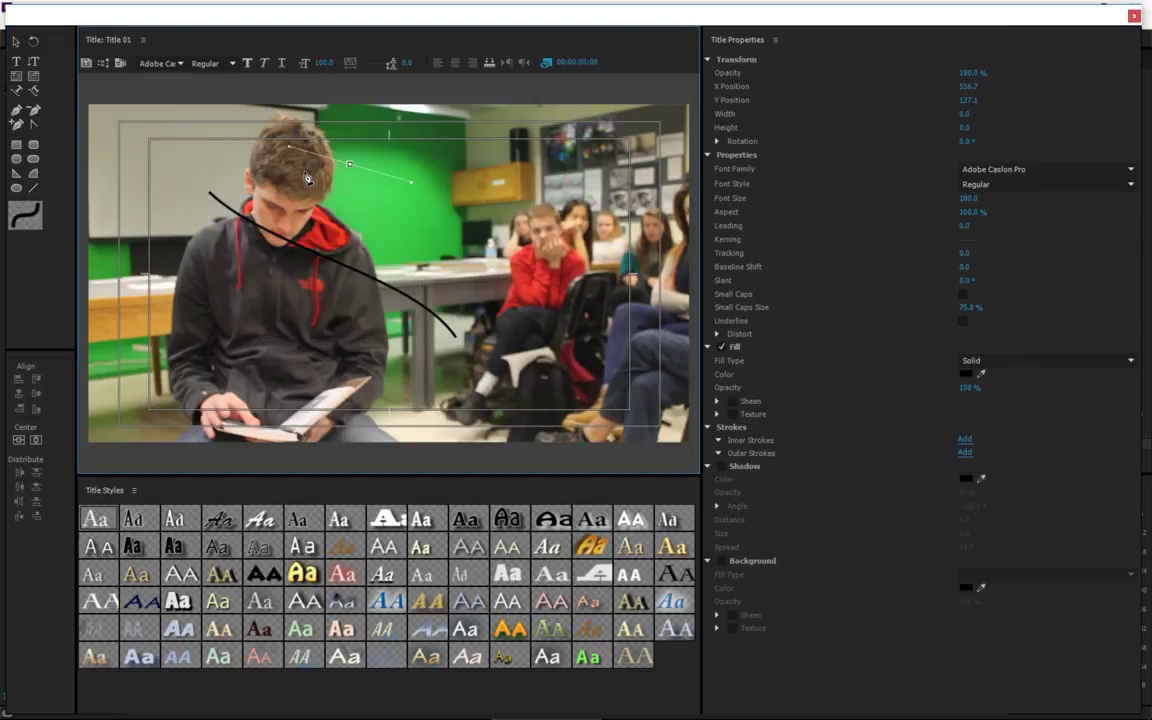
left_click_drag(479, 241, 556, 271)
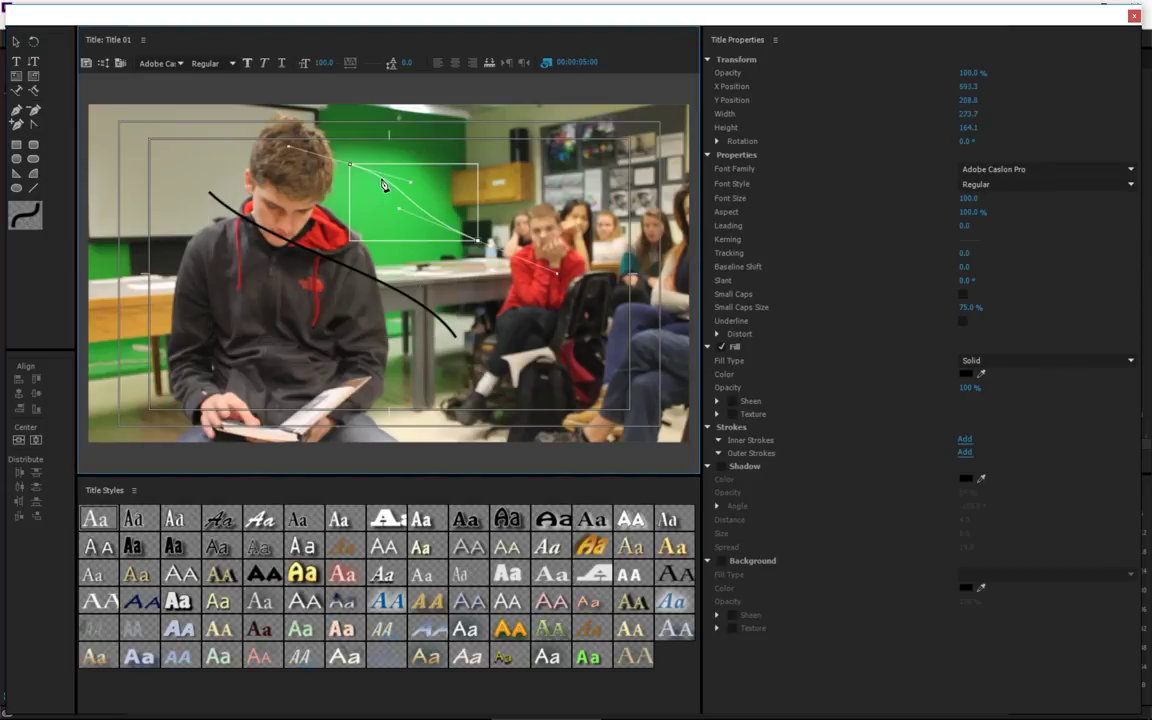
left_click(16, 61)
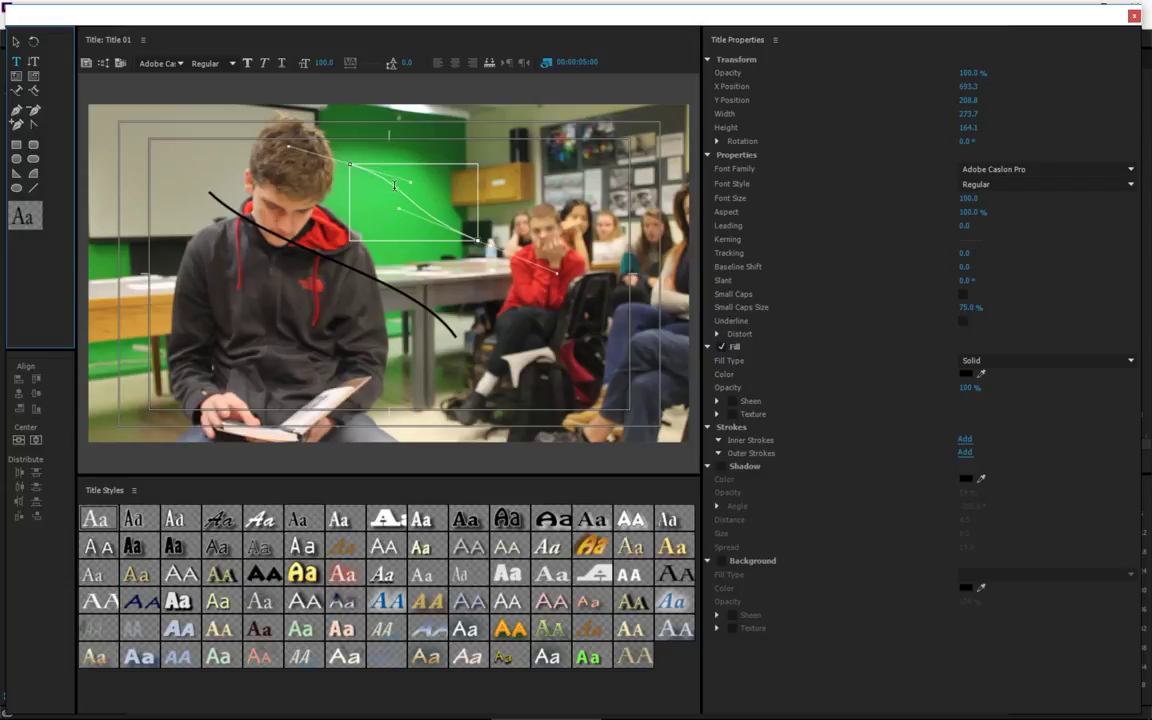
Delete both the black curve and the empty text path from the title.
left_click(16, 41)
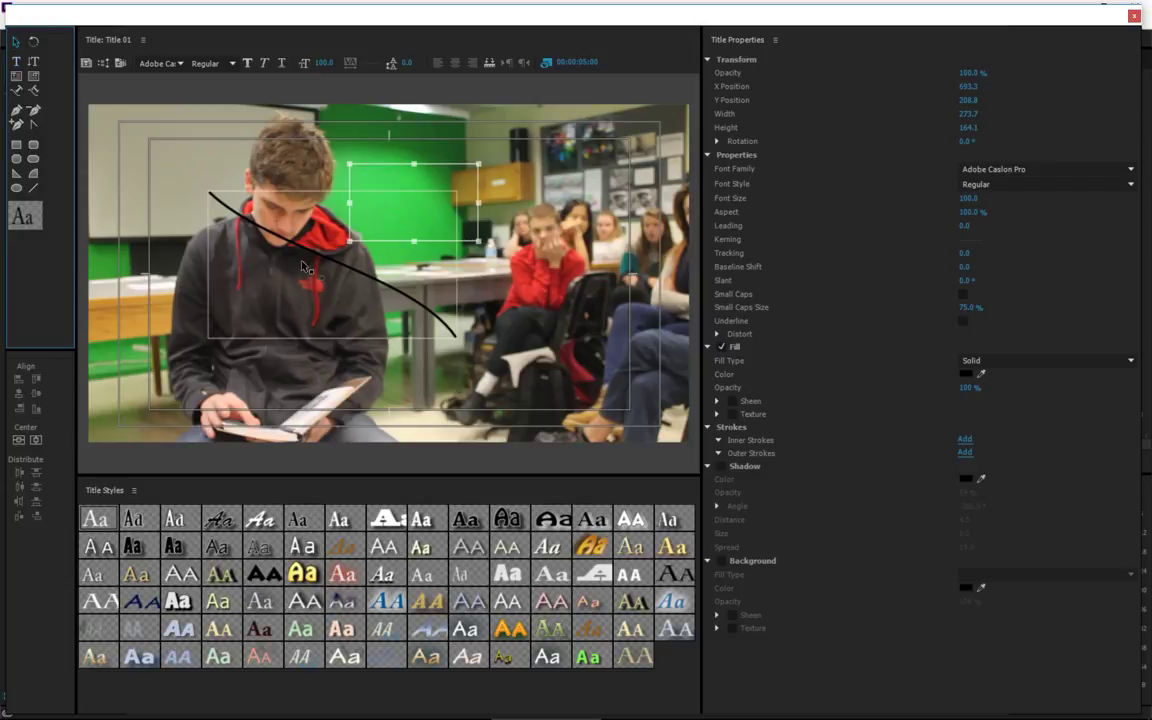
left_click(323, 265)
key("Delete")
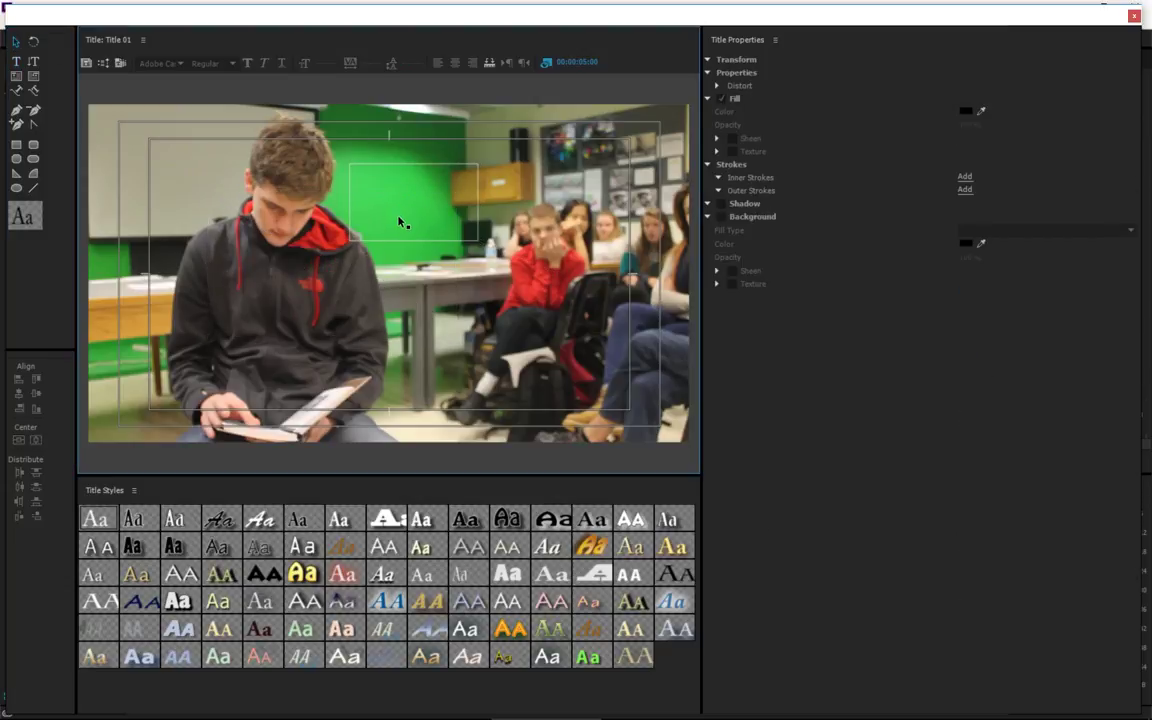
left_click(399, 225)
key("Delete")
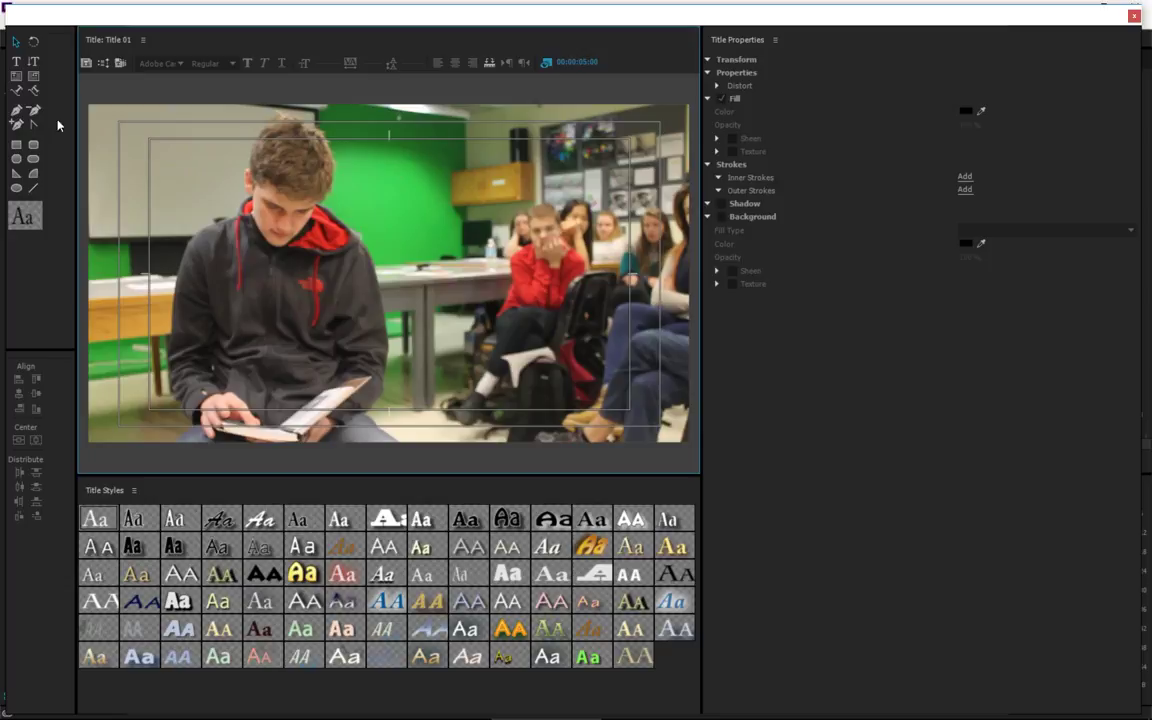
Draw an S-shaped text path across the middle of the frame with the Path Type tool, shaping it to about 715 by 249.
left_click(18, 93)
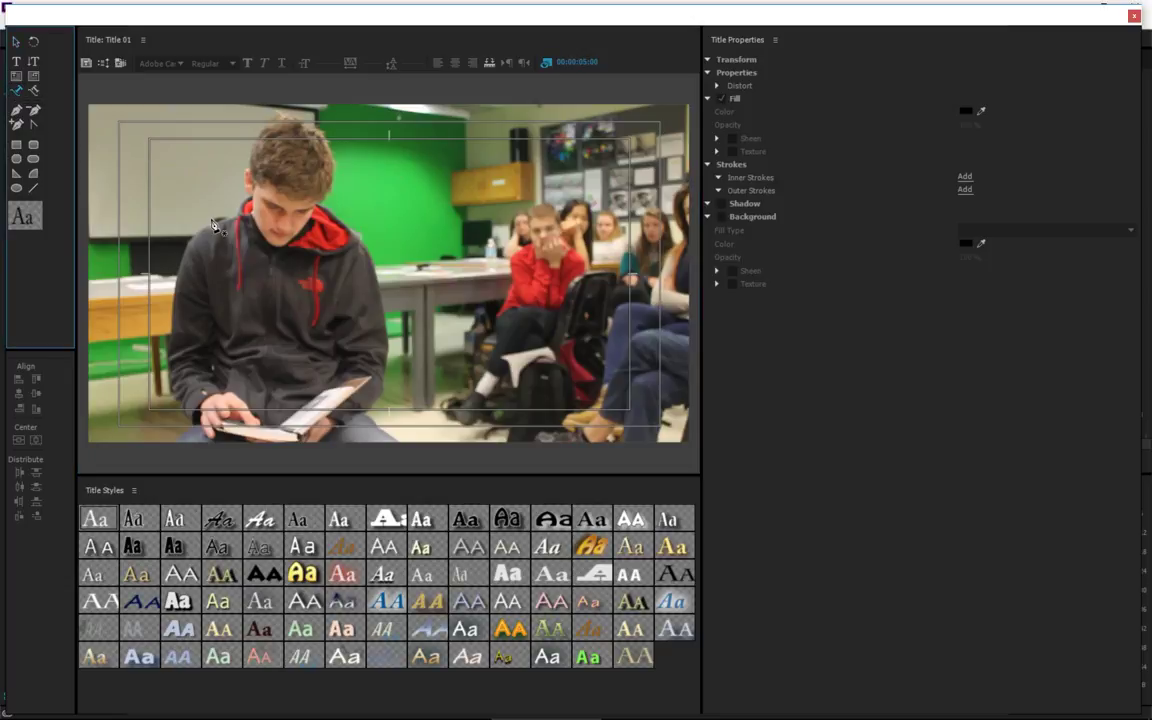
left_click_drag(210, 218, 172, 238)
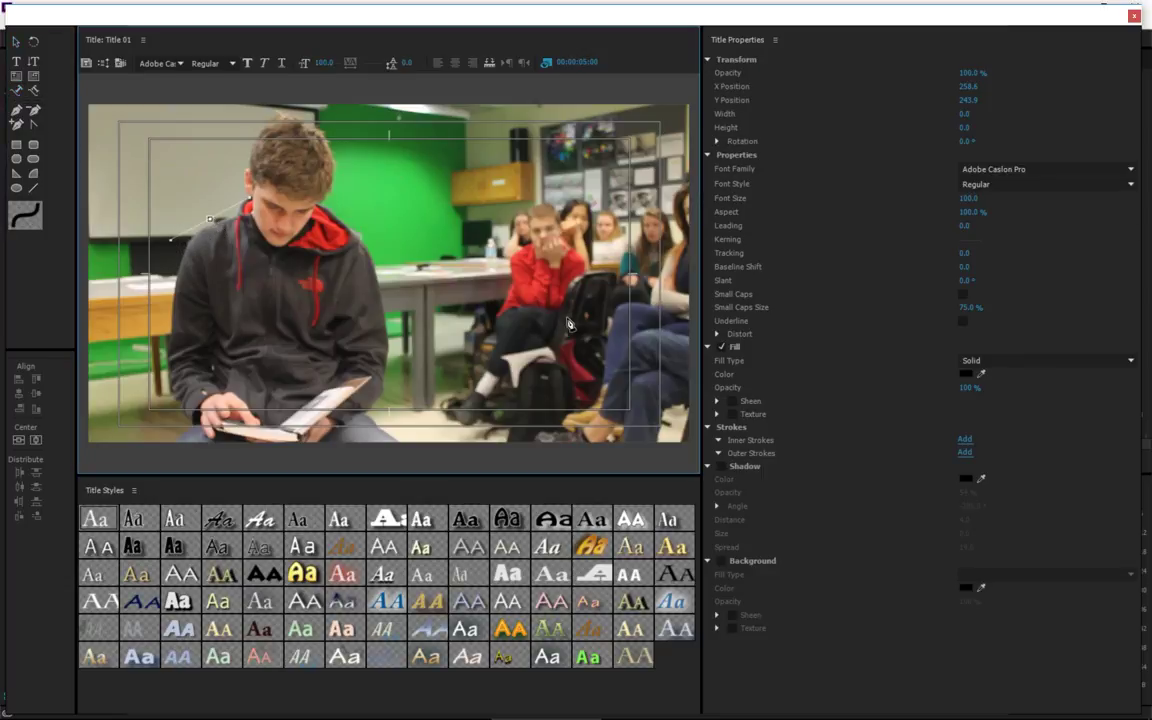
left_click_drag(545, 320, 608, 272)
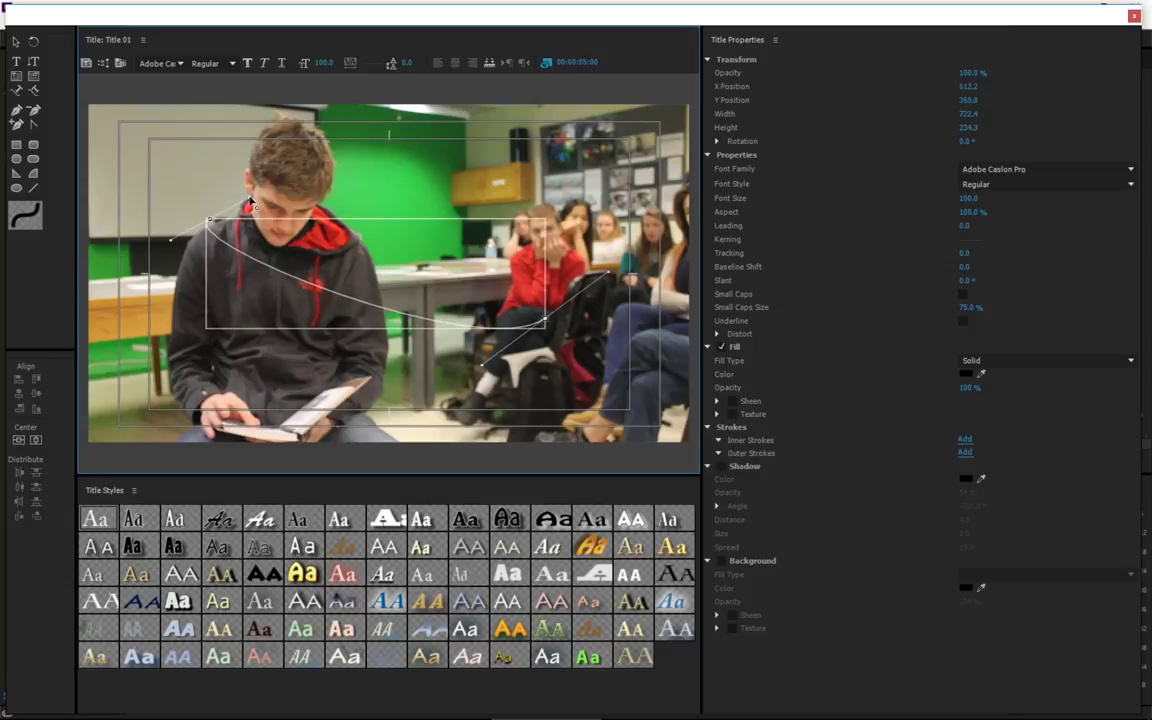
left_click_drag(182, 194, 159, 307)
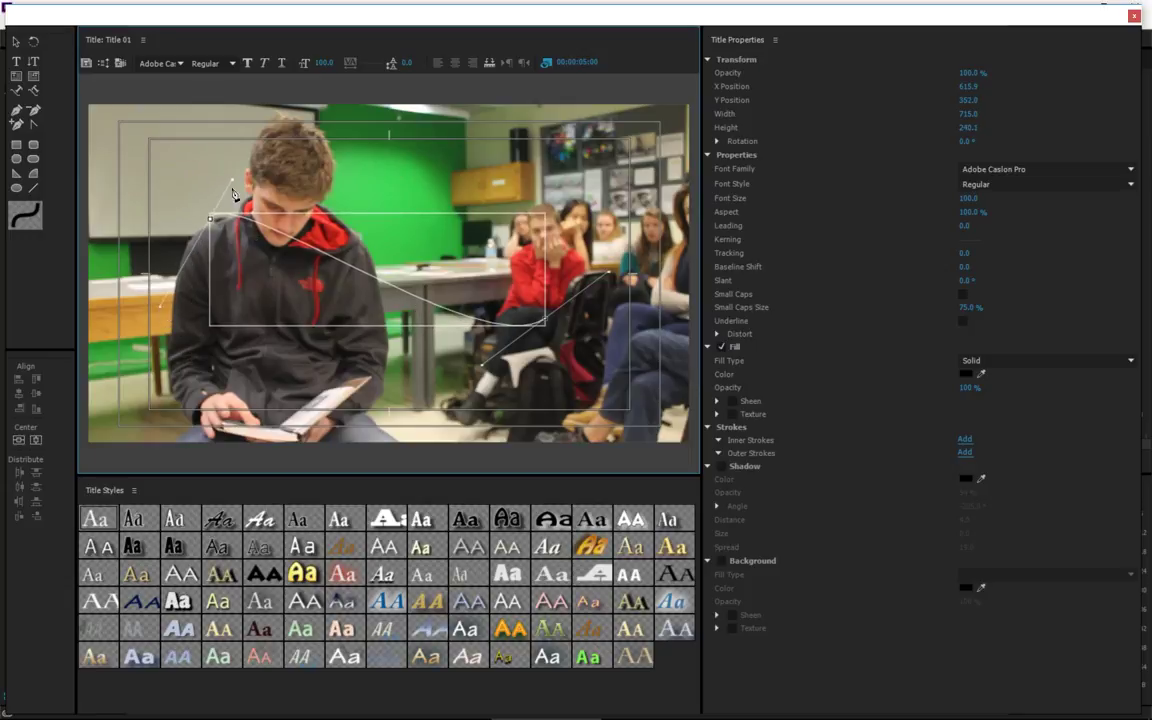
left_click_drag(232, 184, 264, 162)
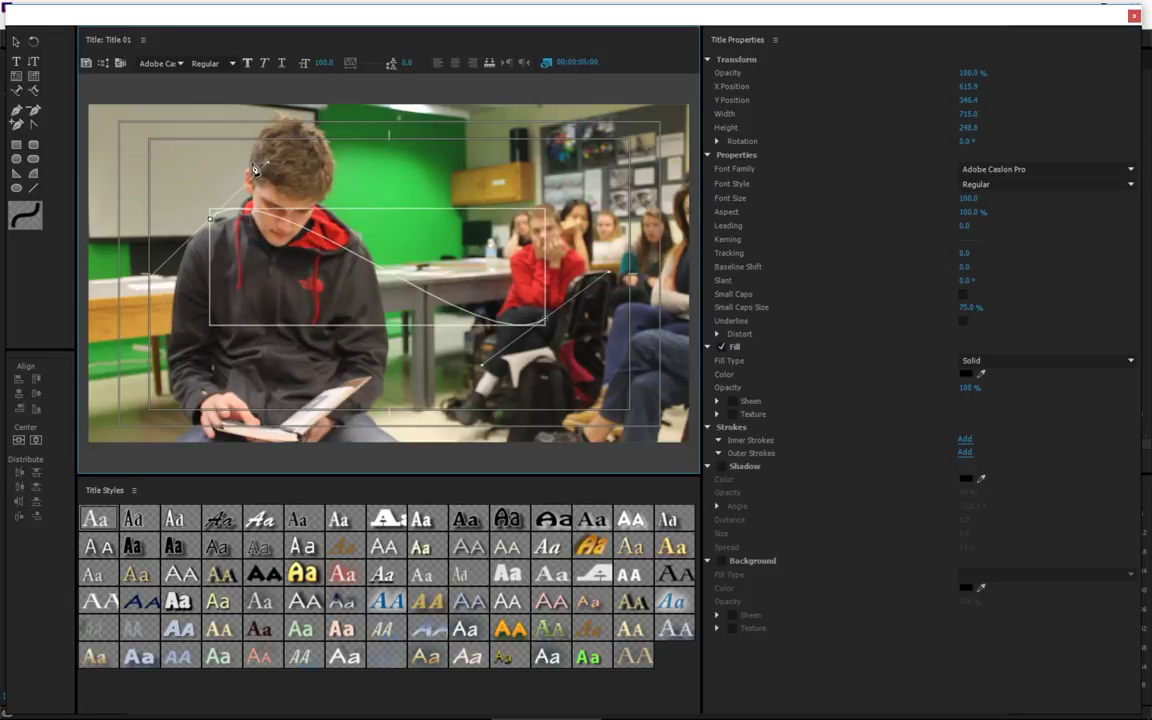
Enter "This is text" along the curved path.
left_click(16, 61)
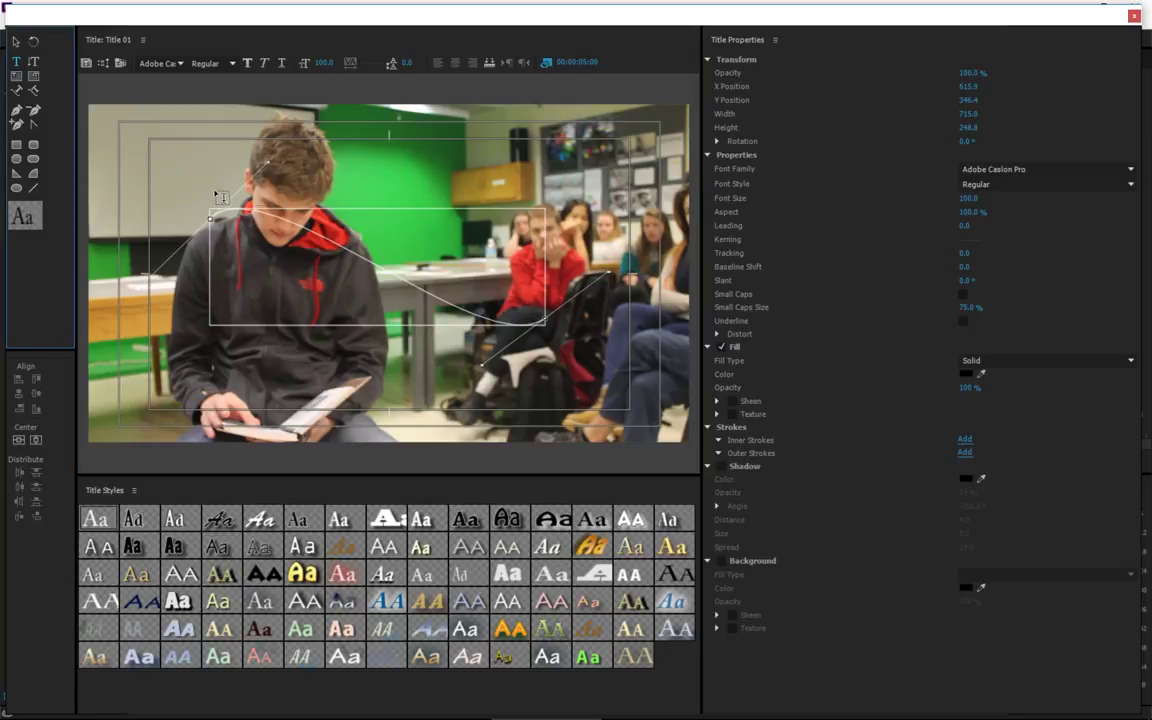
left_click(300, 222)
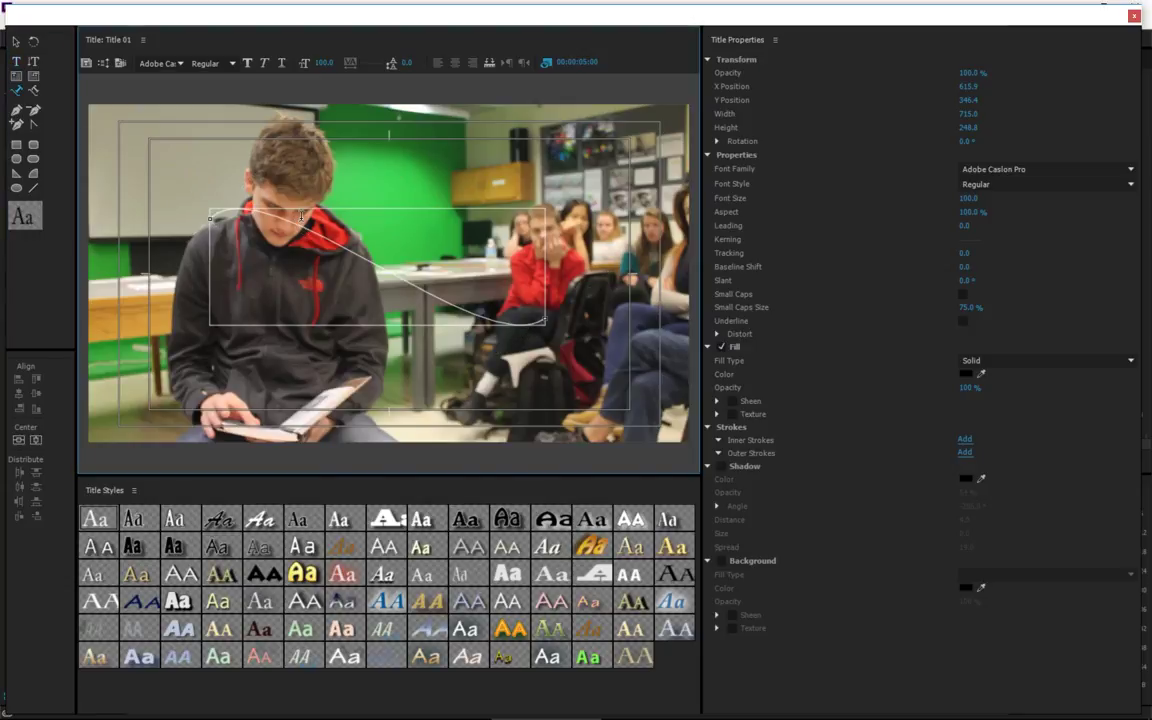
type("This is")
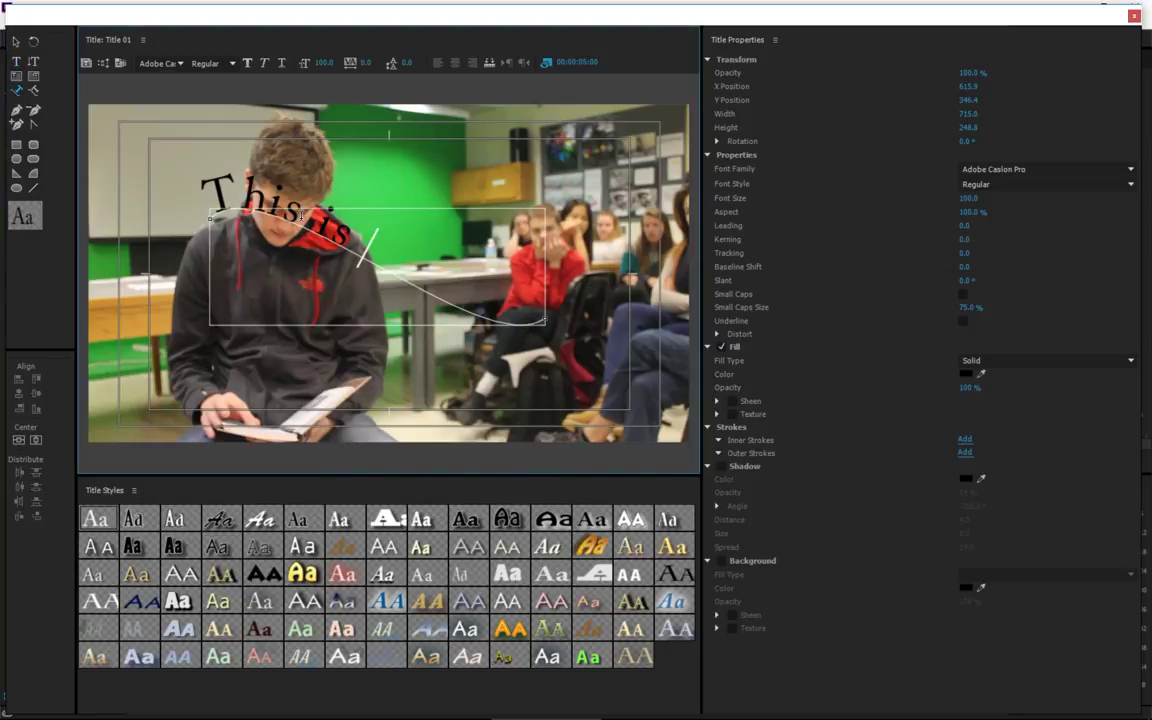
type(" text")
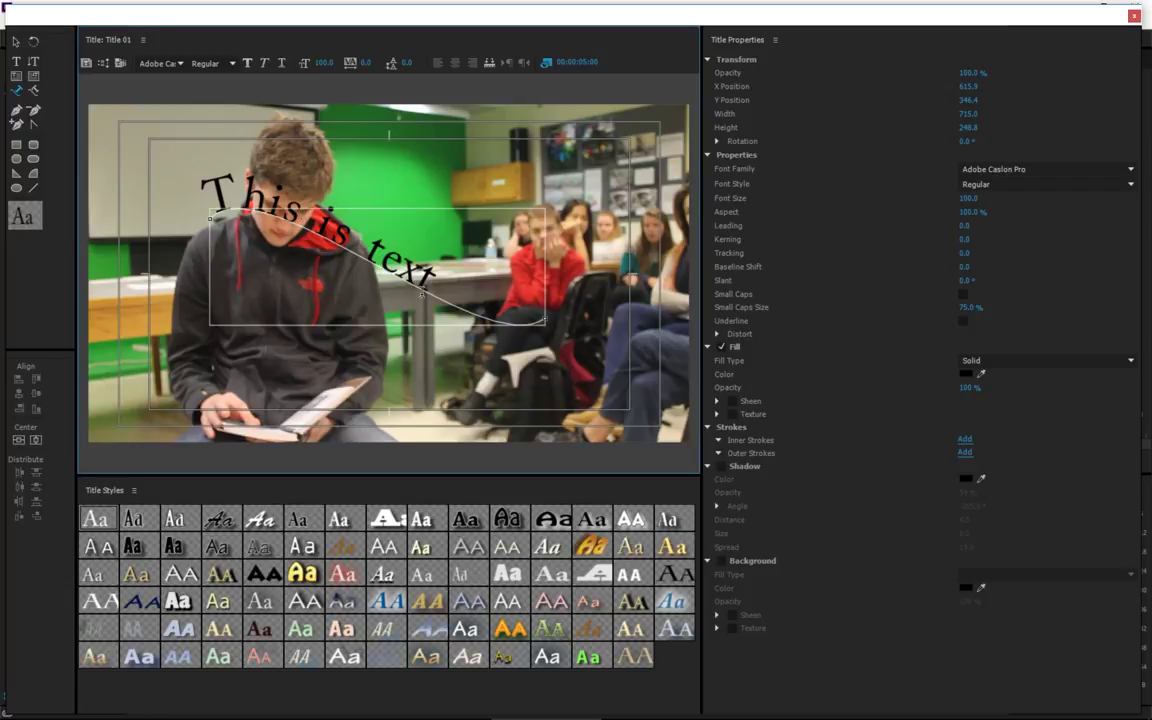
Move the text path's starting anchor outward and down, and raise its handle so the curve spans about 829 by 153.
left_click(16, 88)
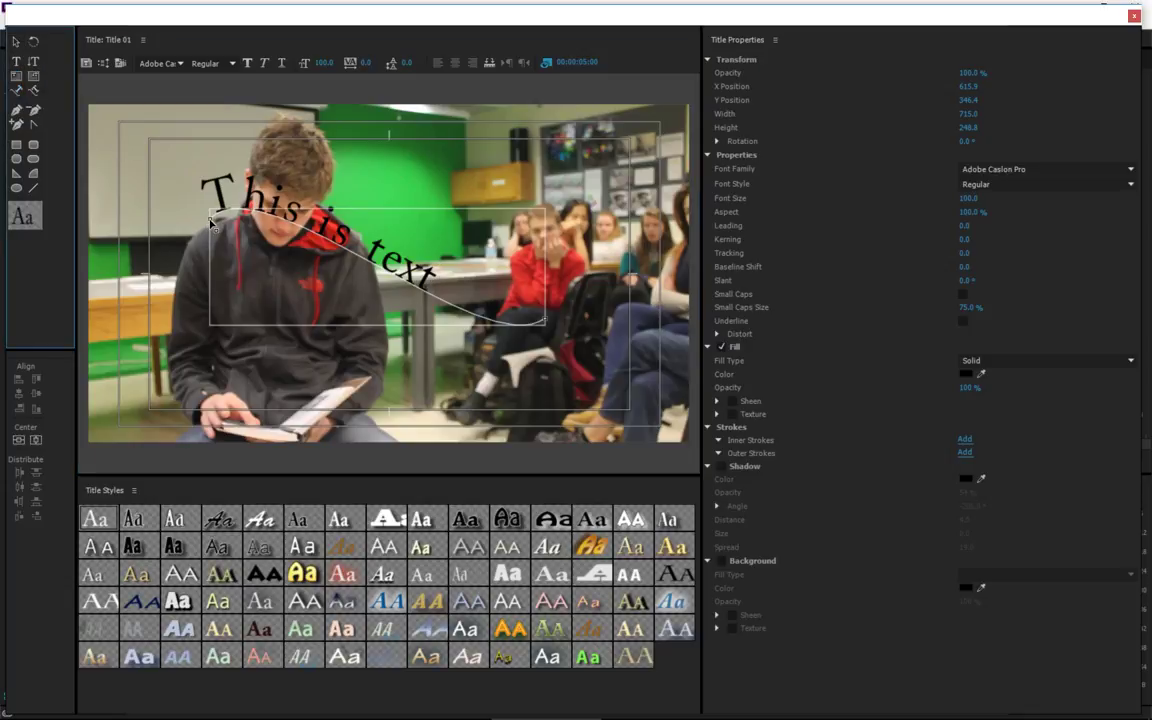
left_click_drag(210, 220, 156, 290)
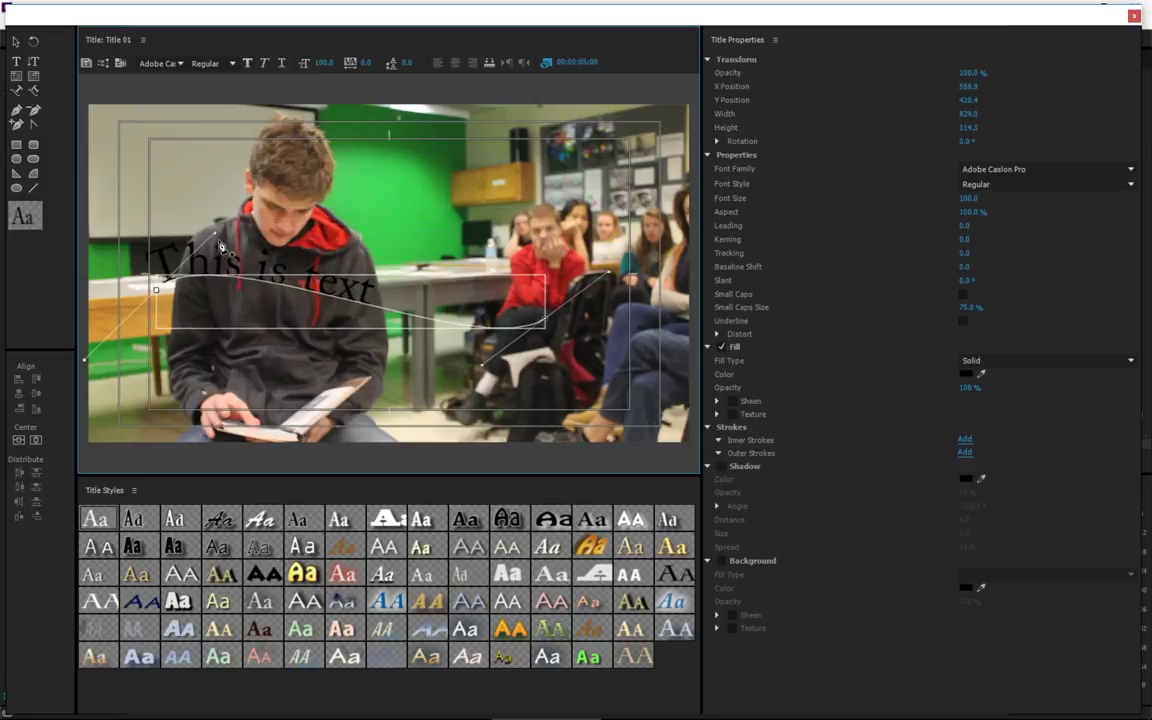
left_click_drag(215, 234, 332, 183)
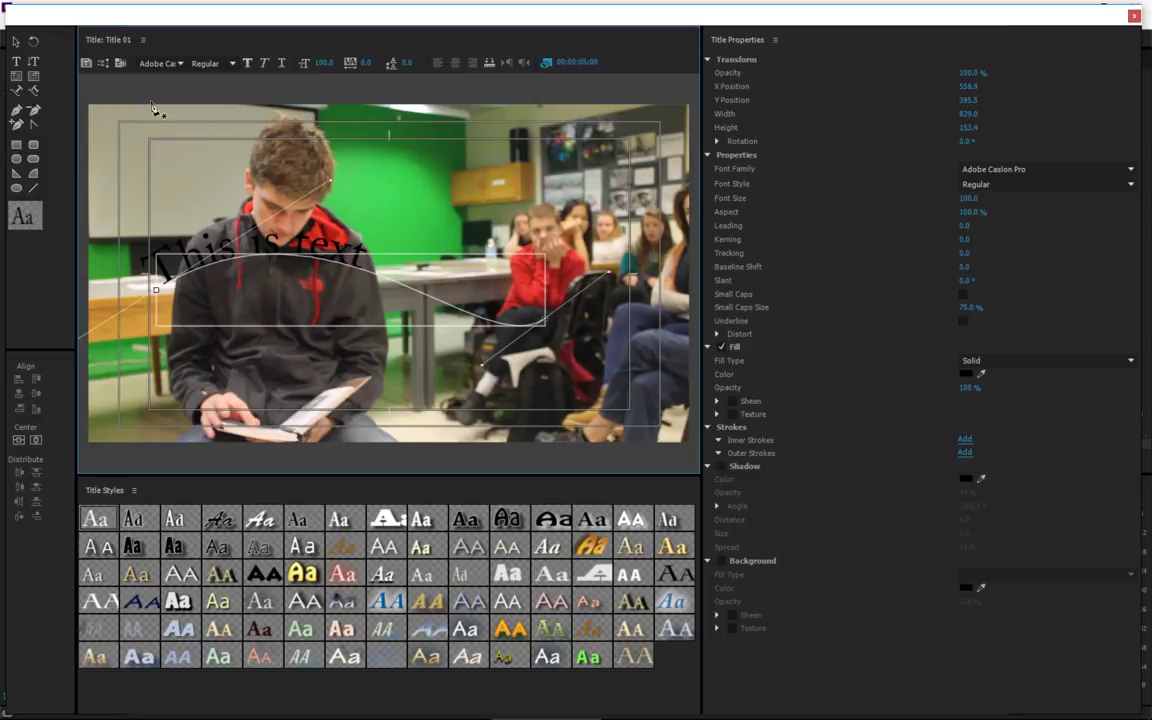
left_click(17, 60)
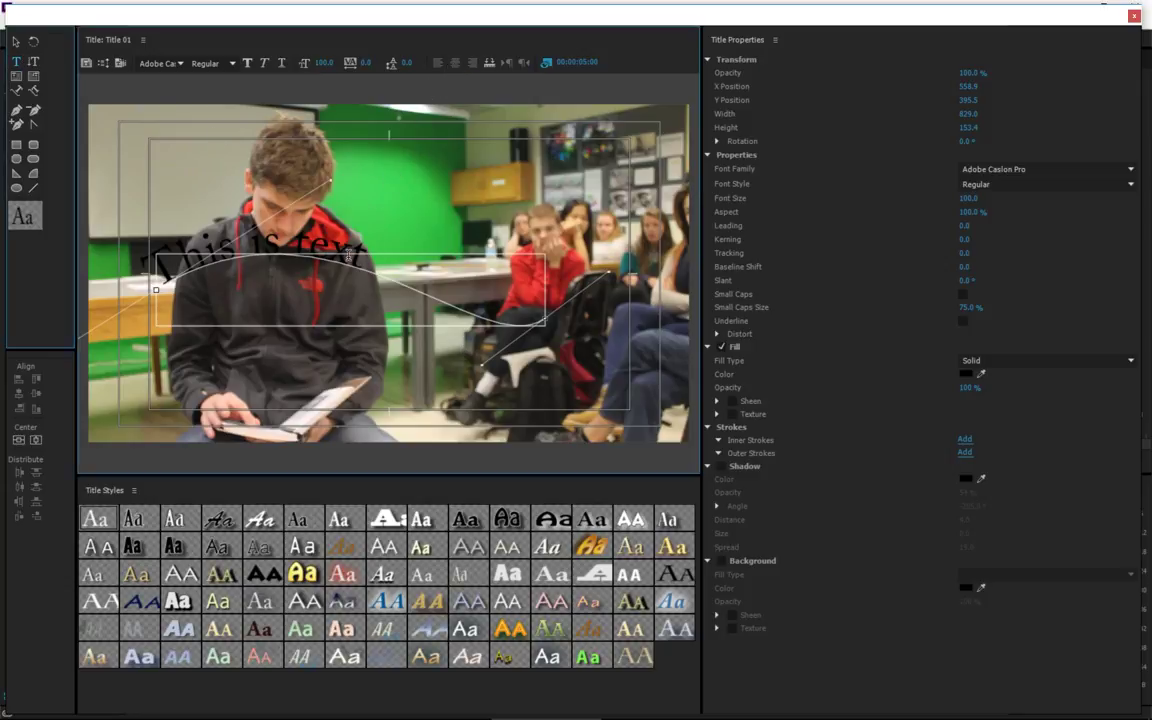
left_click_drag(361, 255, 136, 221)
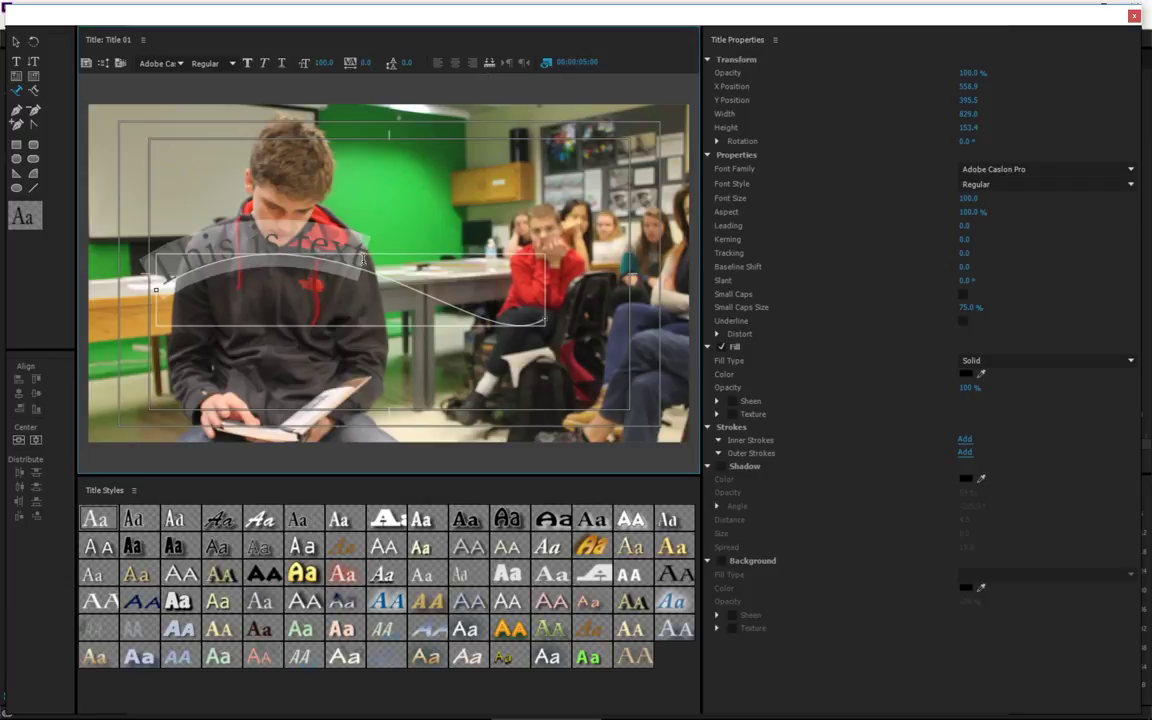
left_click(16, 60)
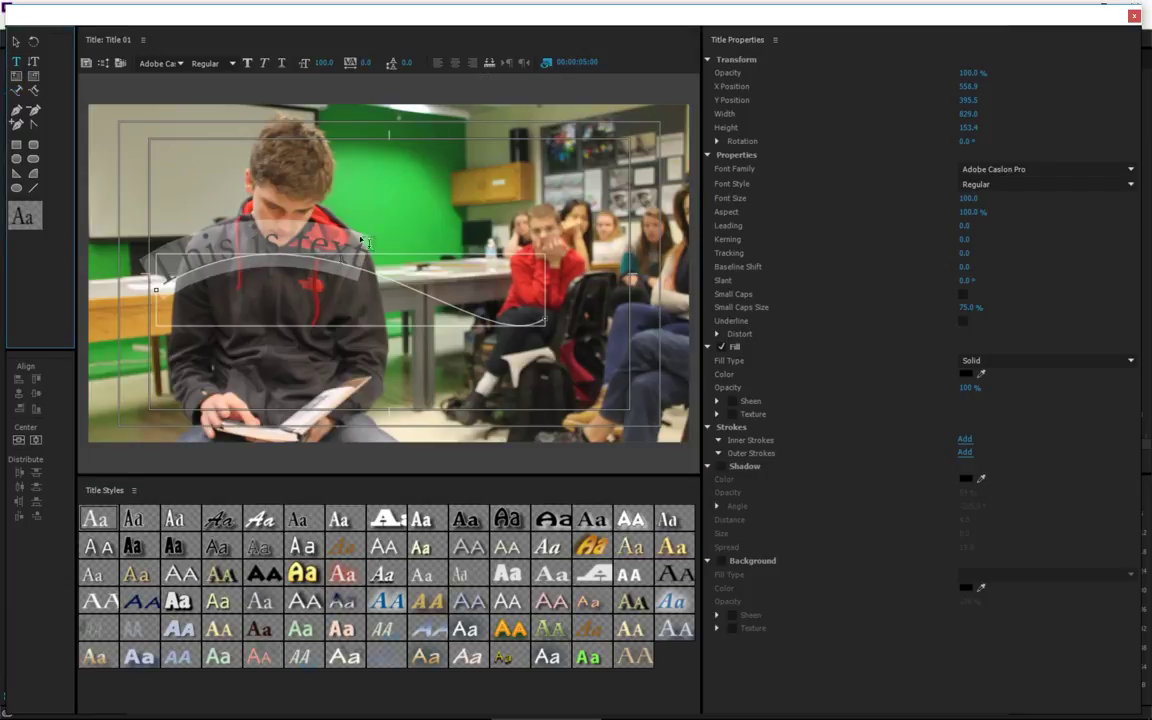
left_click(409, 51)
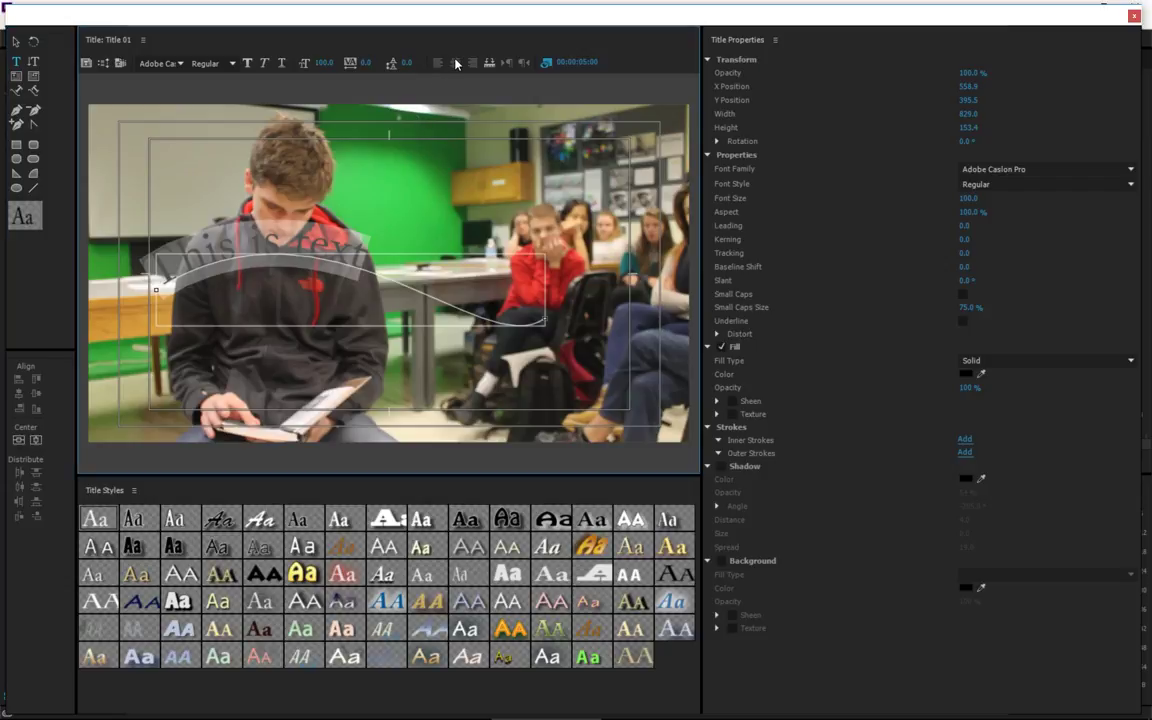
Reshape the text path through both end anchors to about 610 by 88, and move the text to about X 936, Y 580.
left_click(31, 90)
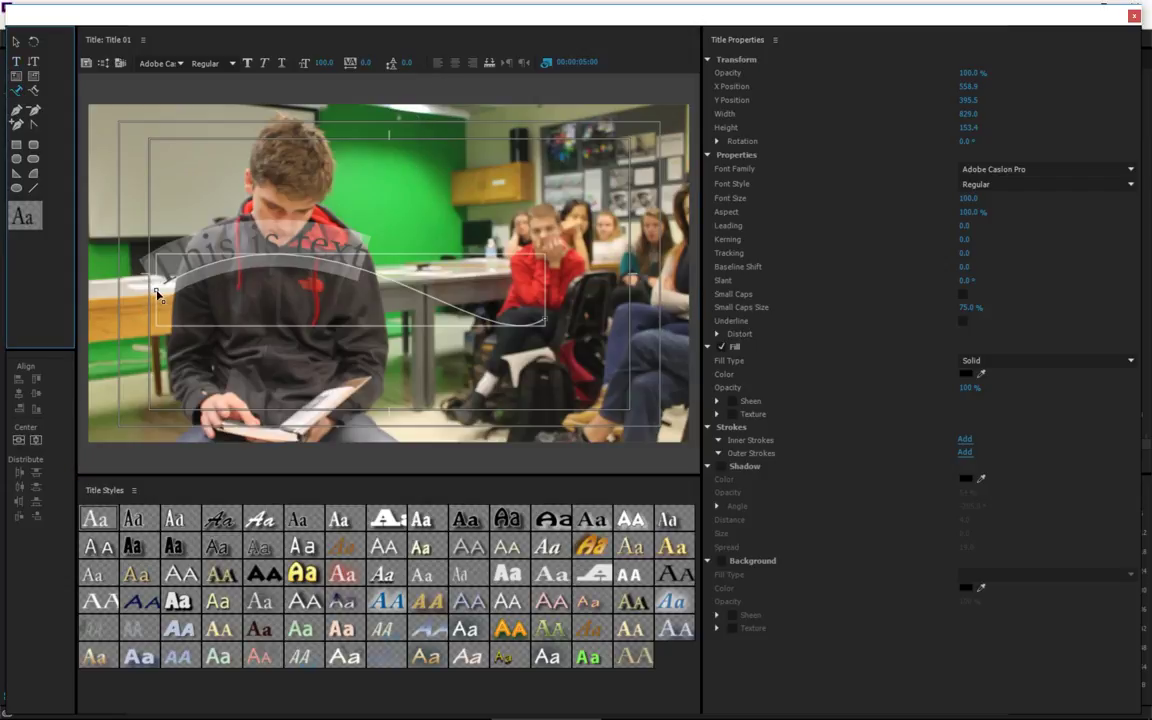
left_click_drag(156, 291, 246, 276)
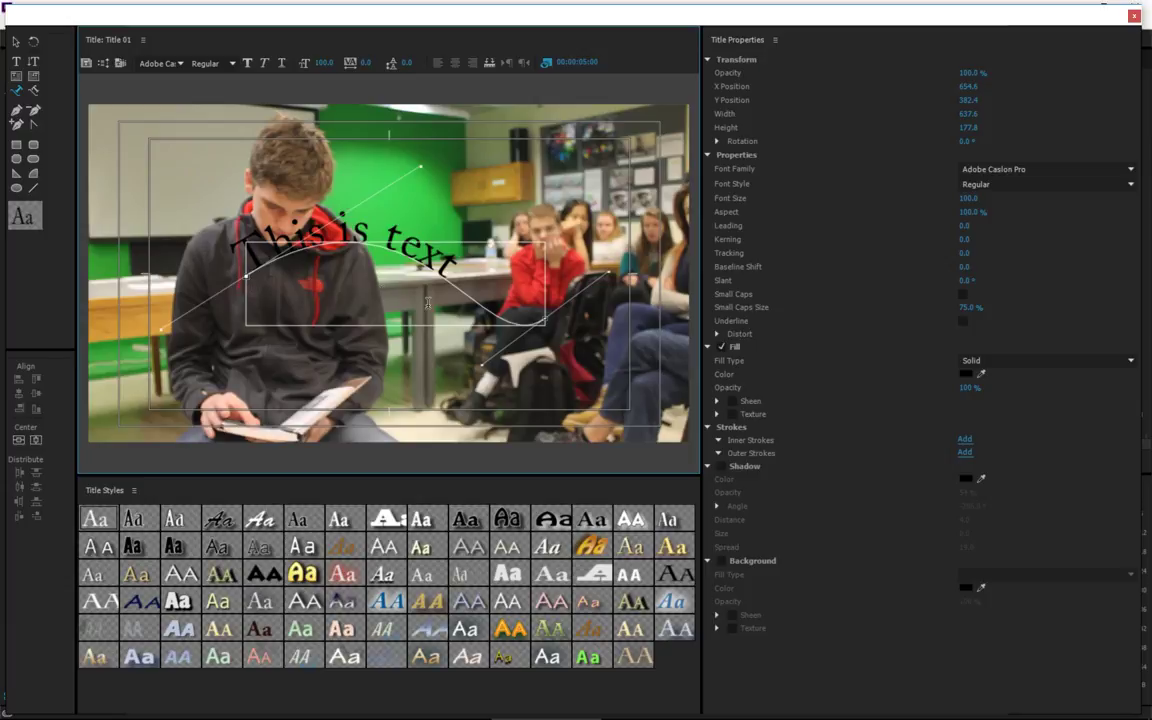
left_click_drag(545, 320, 532, 235)
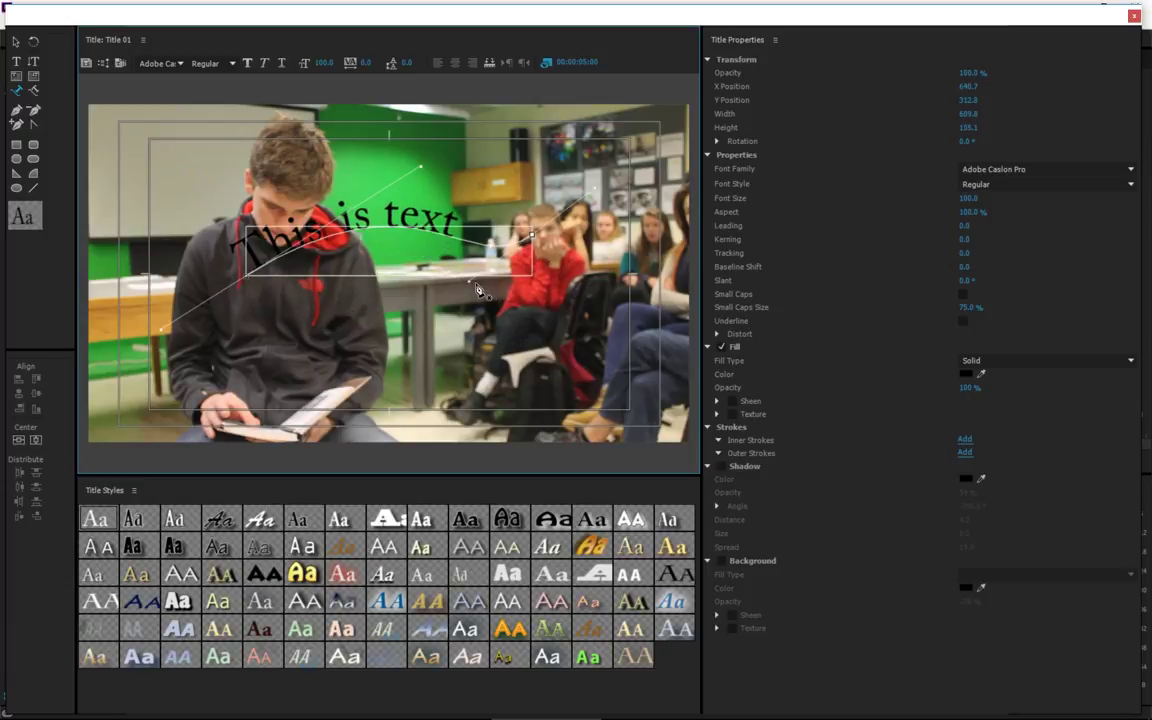
left_click_drag(469, 281, 417, 320)
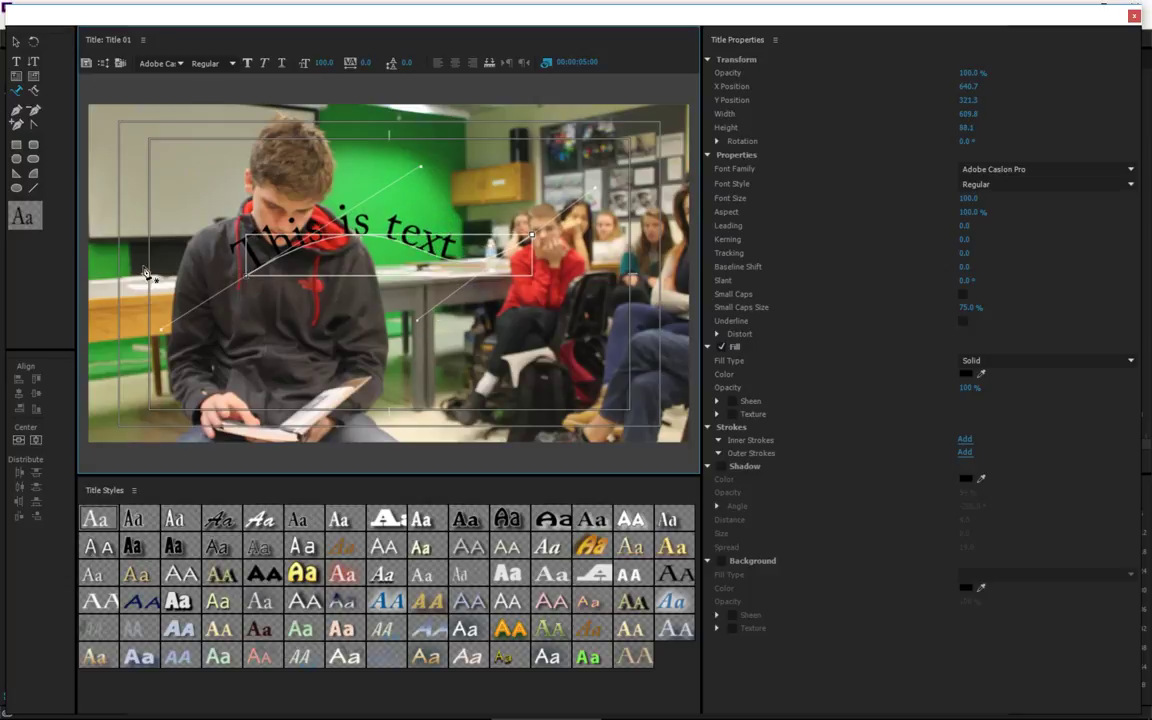
left_click(16, 41)
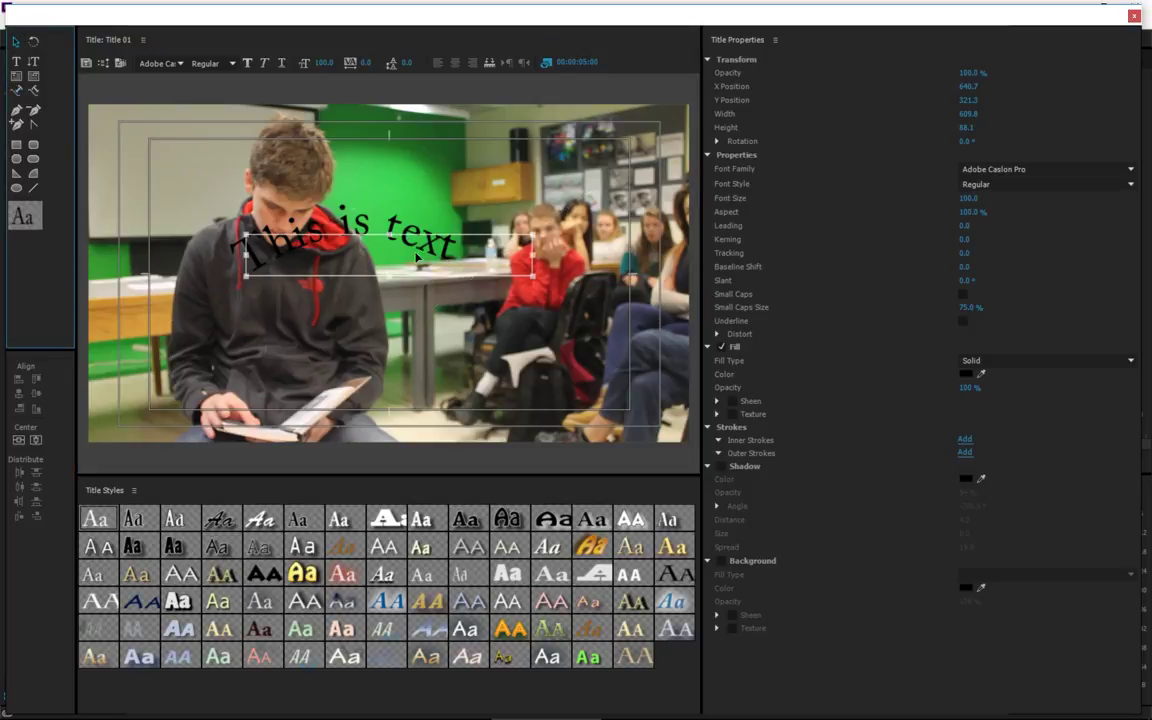
left_click_drag(412, 245, 564, 358)
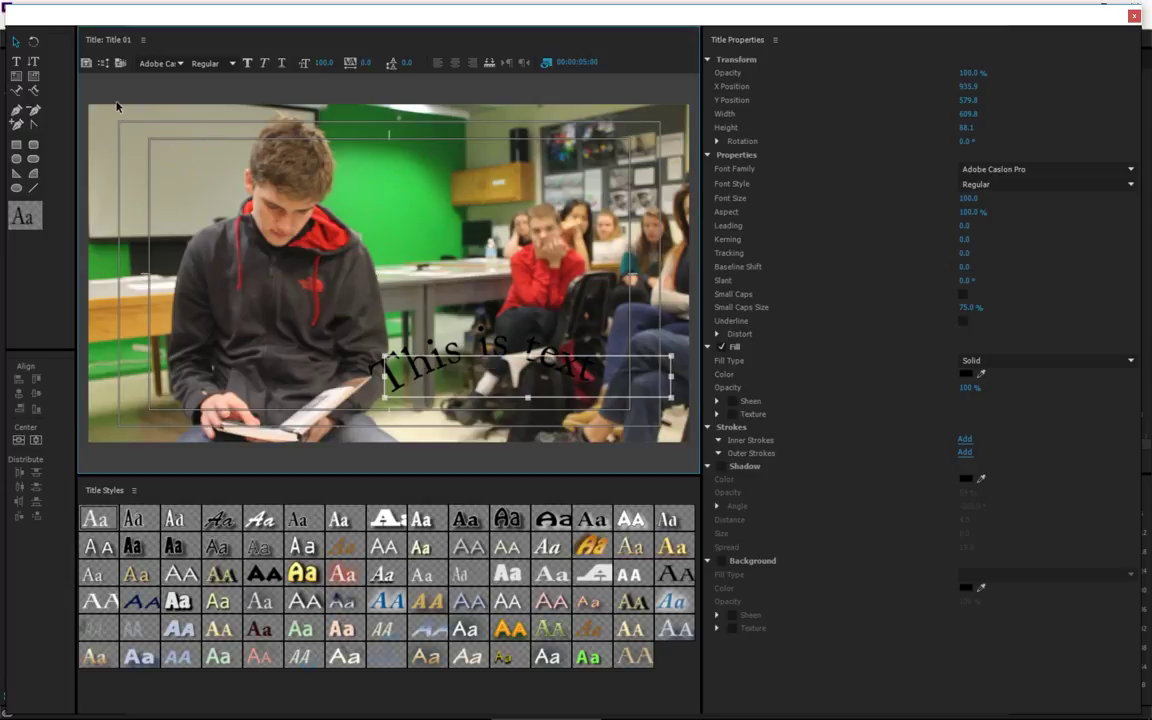
Select all of the curved text "This is text" and set its fill color to white (FFFFFF).
left_click(16, 90)
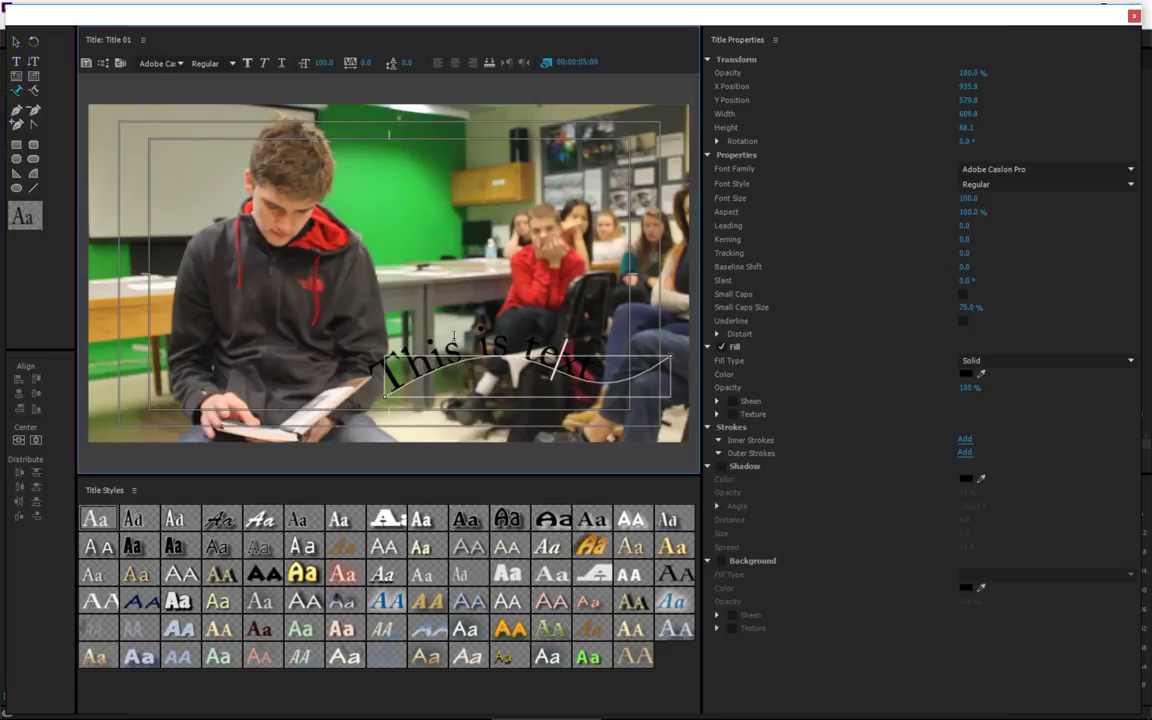
left_click_drag(453, 337, 333, 334)
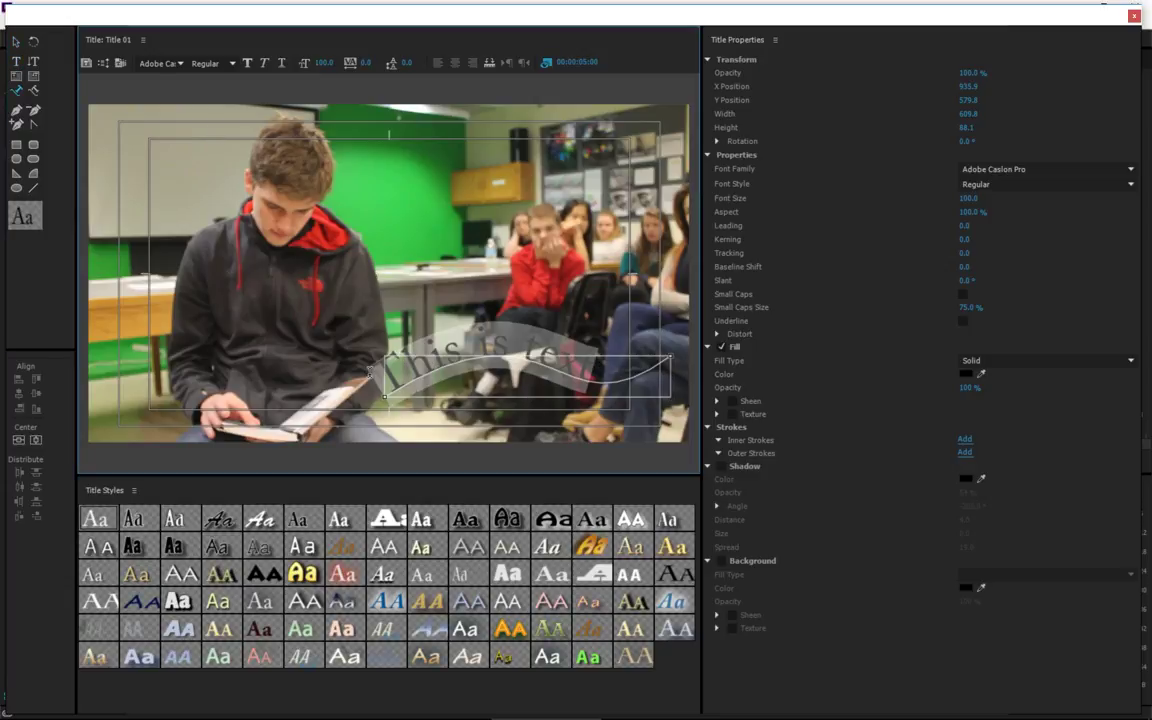
left_click(966, 375)
left_click(425, 474)
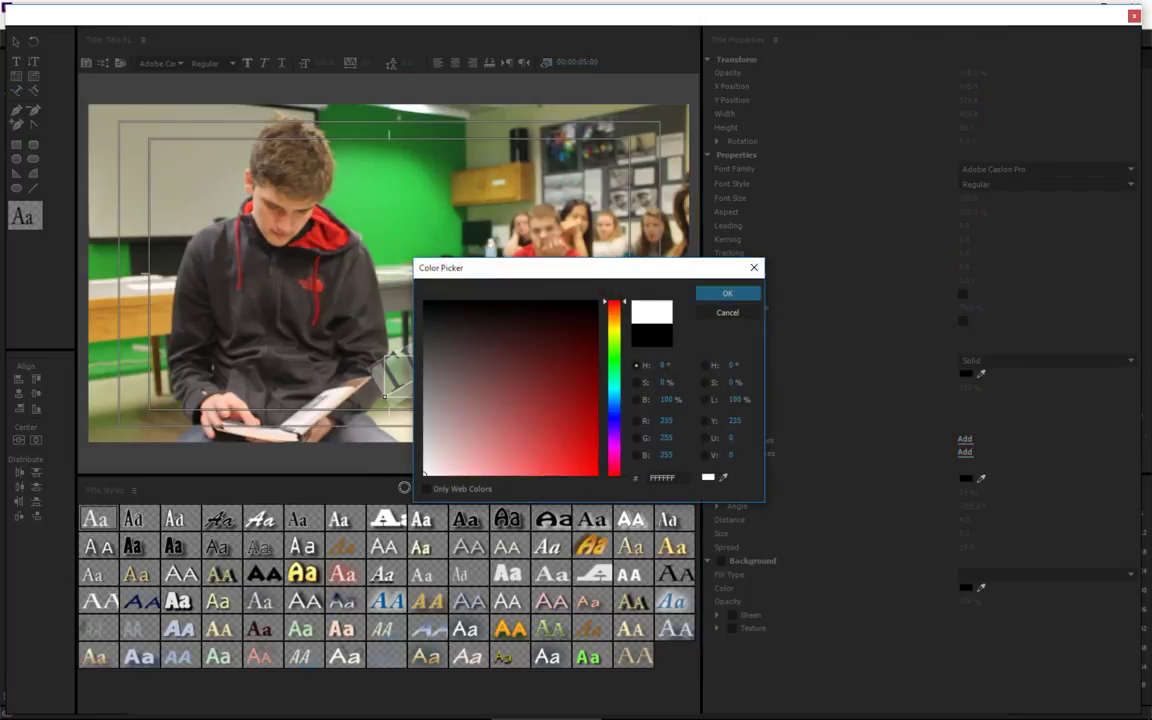
left_click(728, 295)
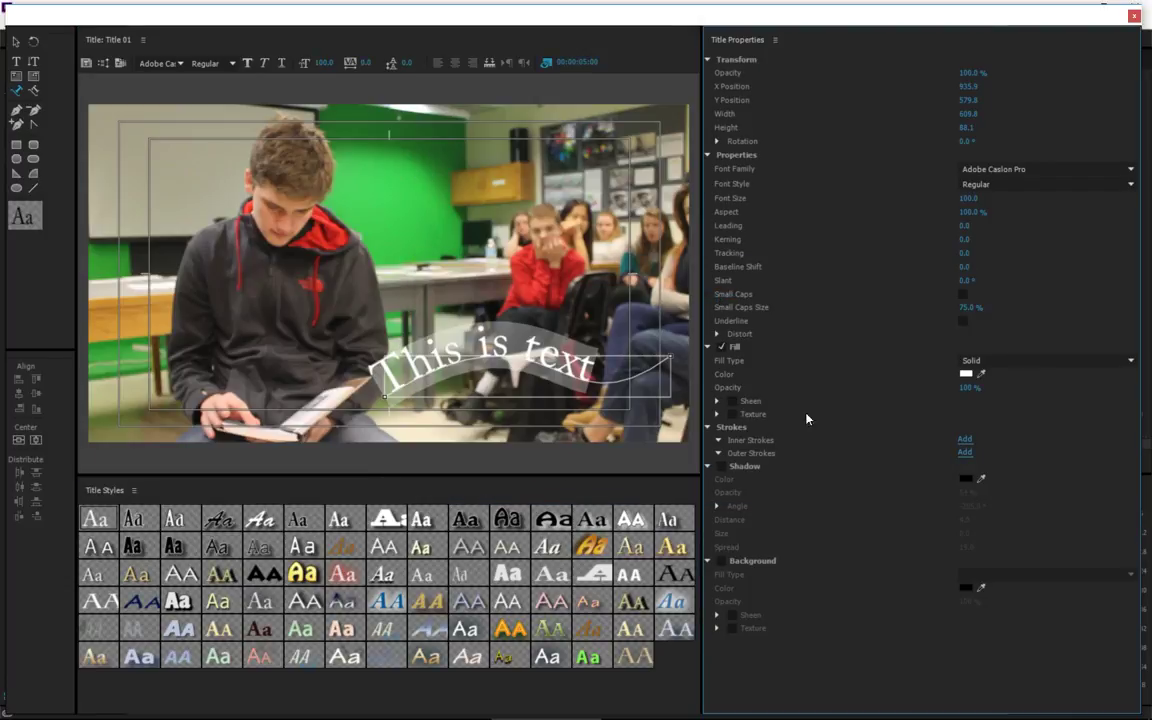
Add a shadow to the curved text with 83% opacity, distance 9 and size 5, and close the title.
left_click(722, 466)
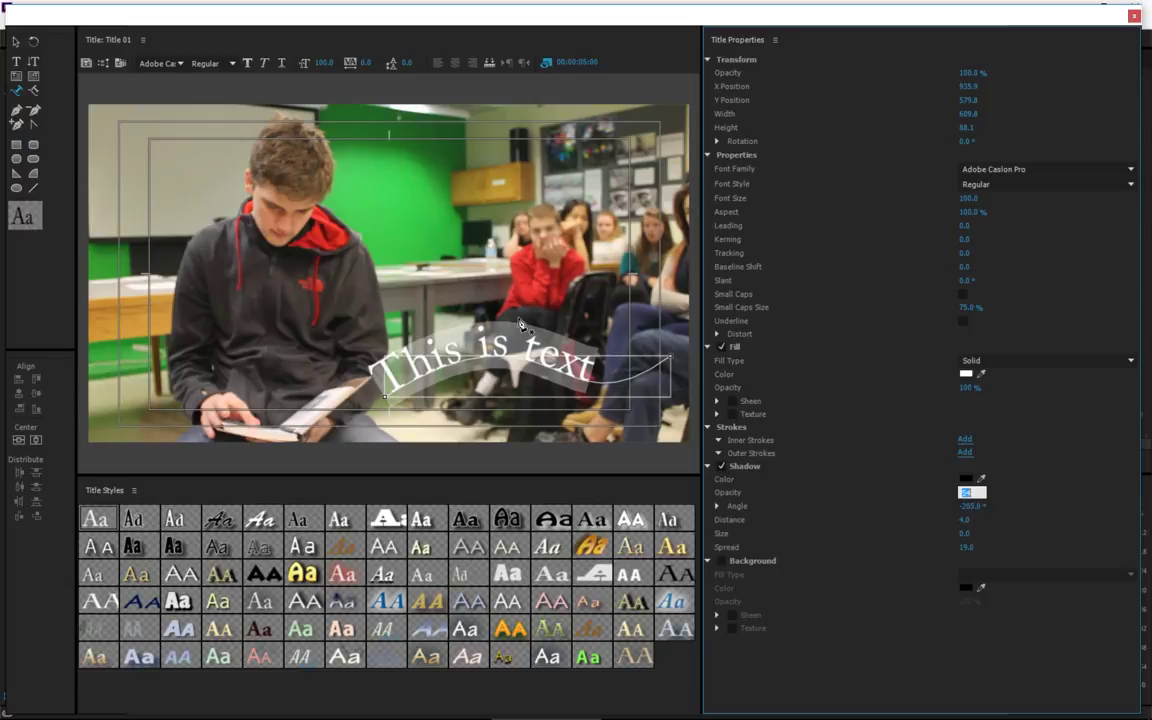
left_click(16, 43)
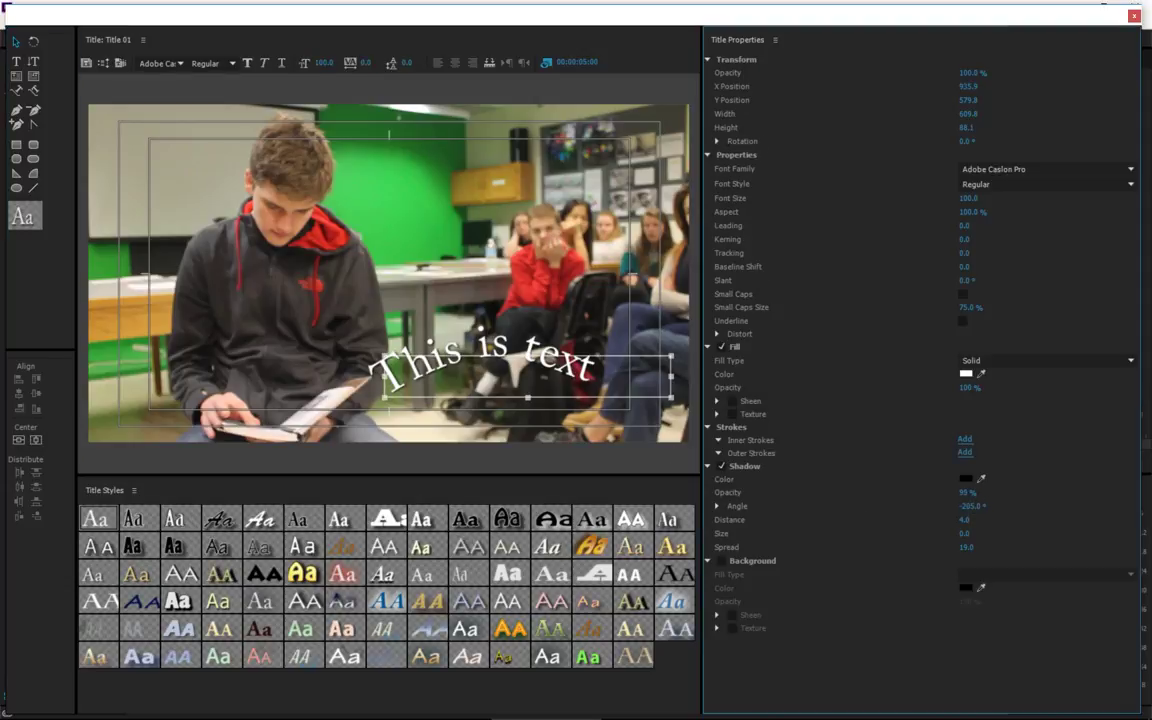
left_click(965, 519)
type("17")
key("Return")
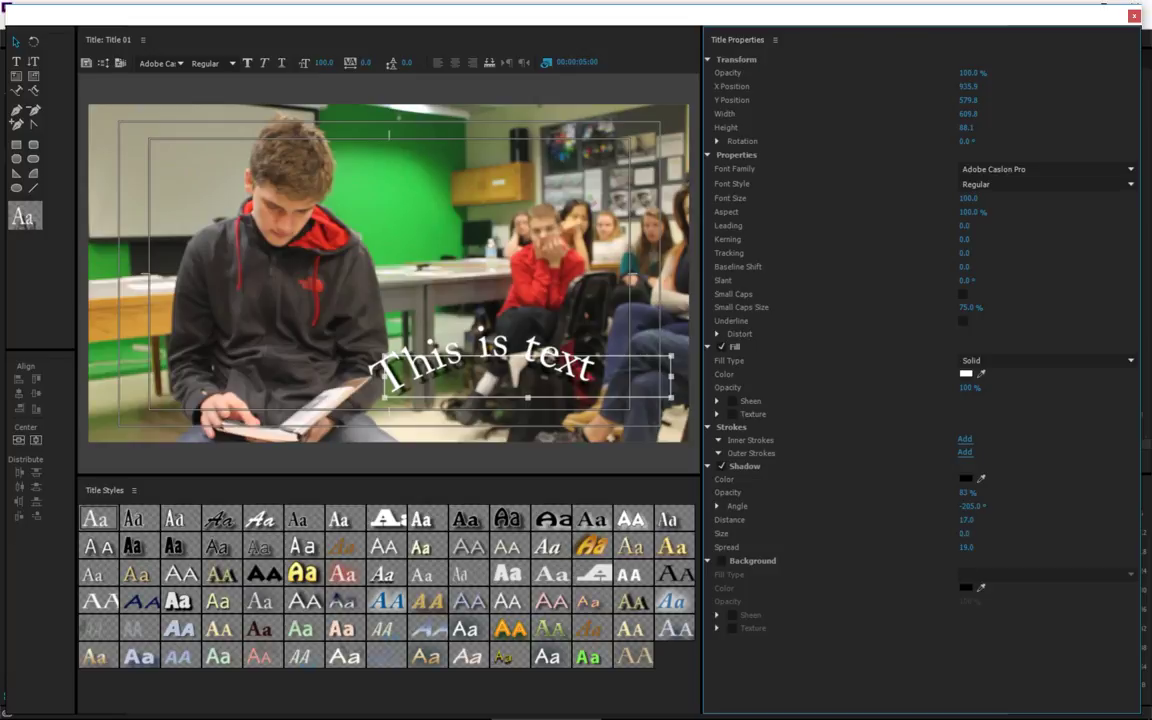
left_click_drag(966, 519, 960, 519)
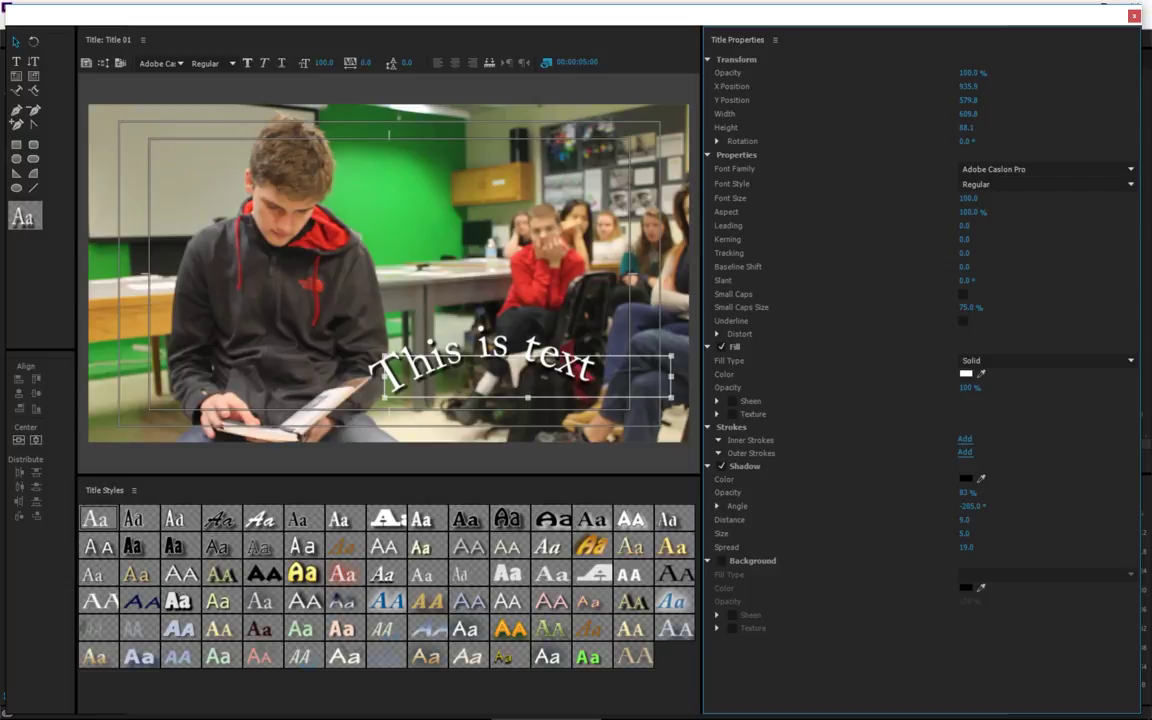
left_click(583, 305)
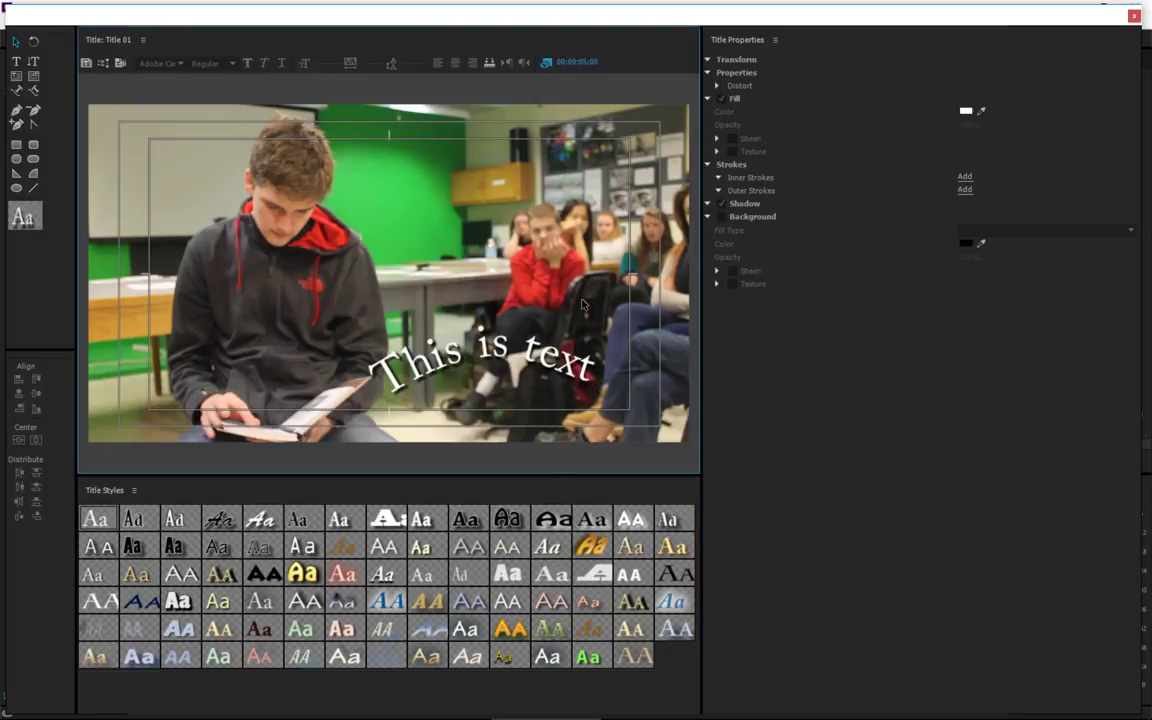
left_click(1134, 15)
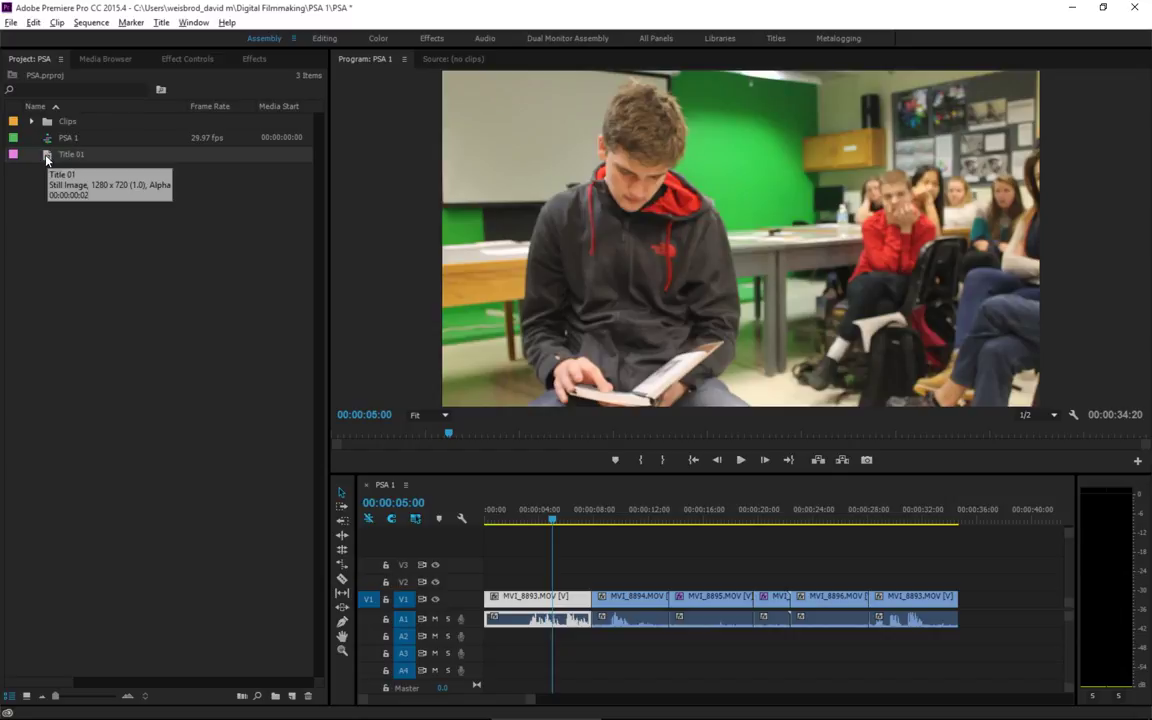
Enlarge the video tracks in the timeline and place Title 01 at the start of V2, above the first clip.
left_click_drag(46, 158, 552, 584)
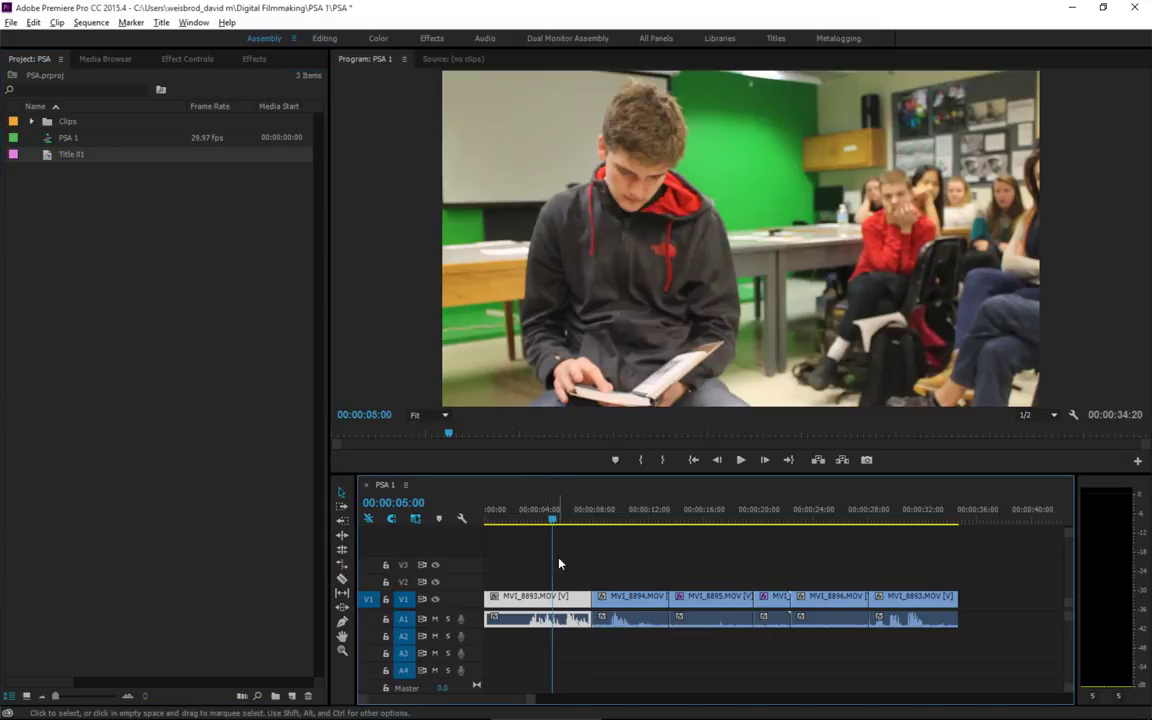
key("ctrl+=")
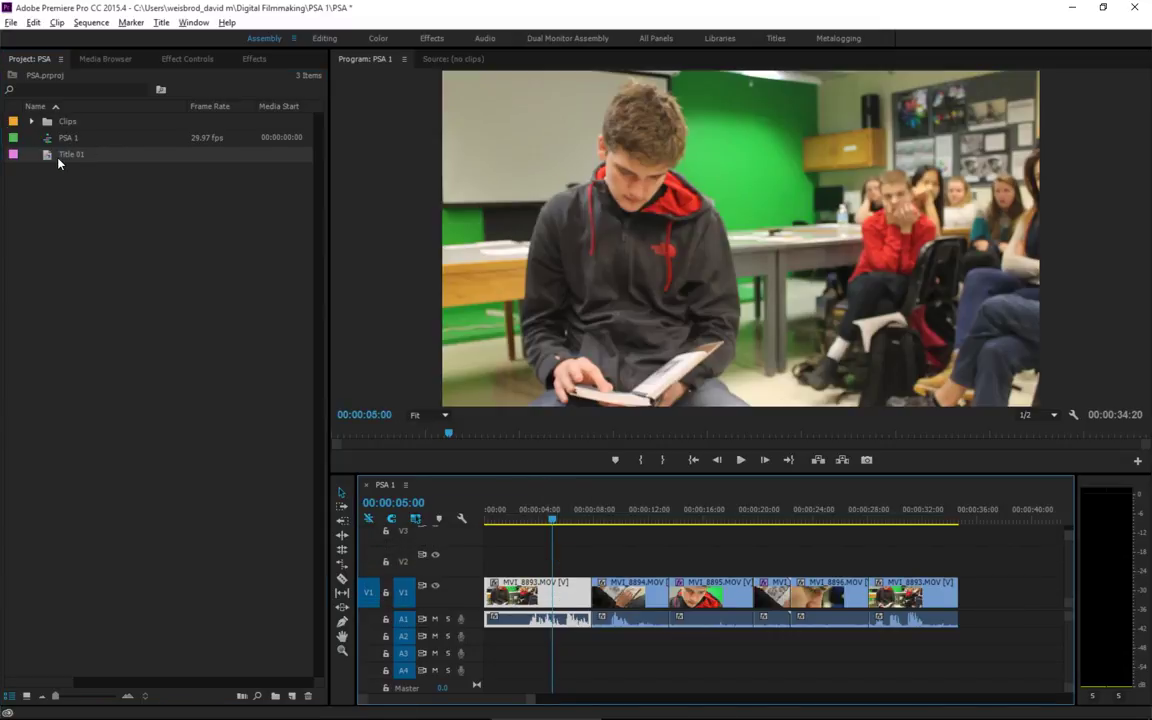
left_click_drag(58, 160, 610, 571)
left_click_drag(537, 561, 481, 560)
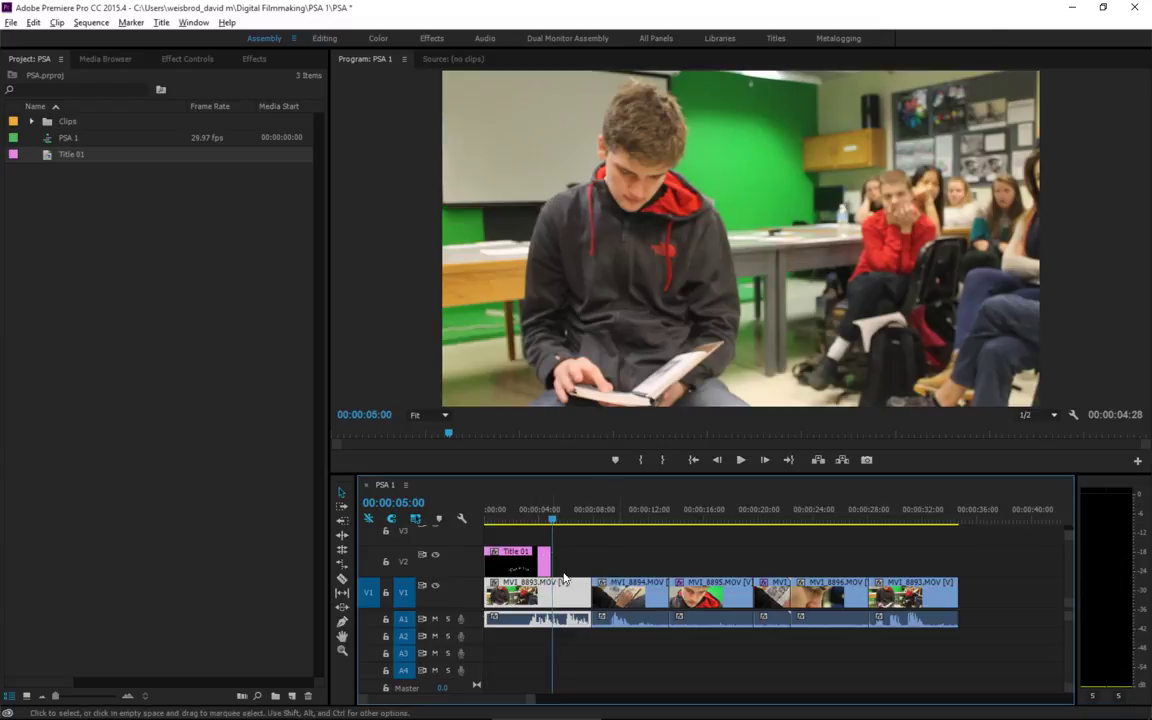
Try to extend Title 01 on V2 to the end of the first clip, and delete it from the track.
left_click_drag(553, 521, 659, 522)
left_click_drag(549, 562, 590, 565)
left_click(548, 562)
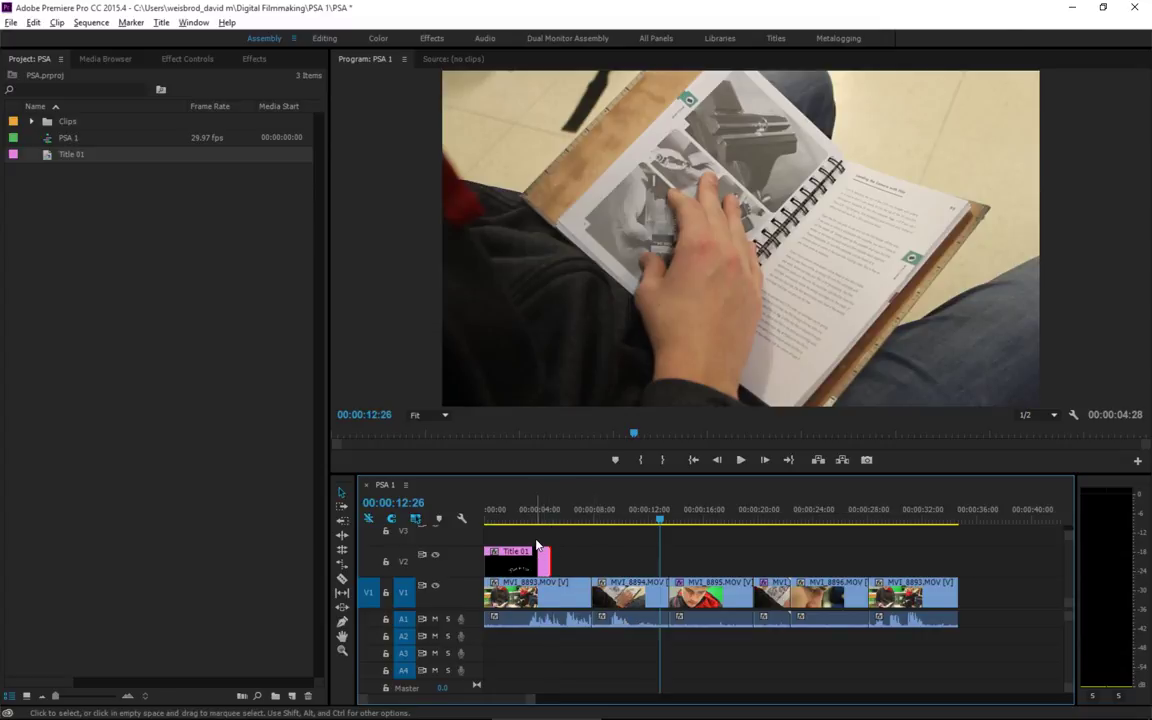
key("Delete")
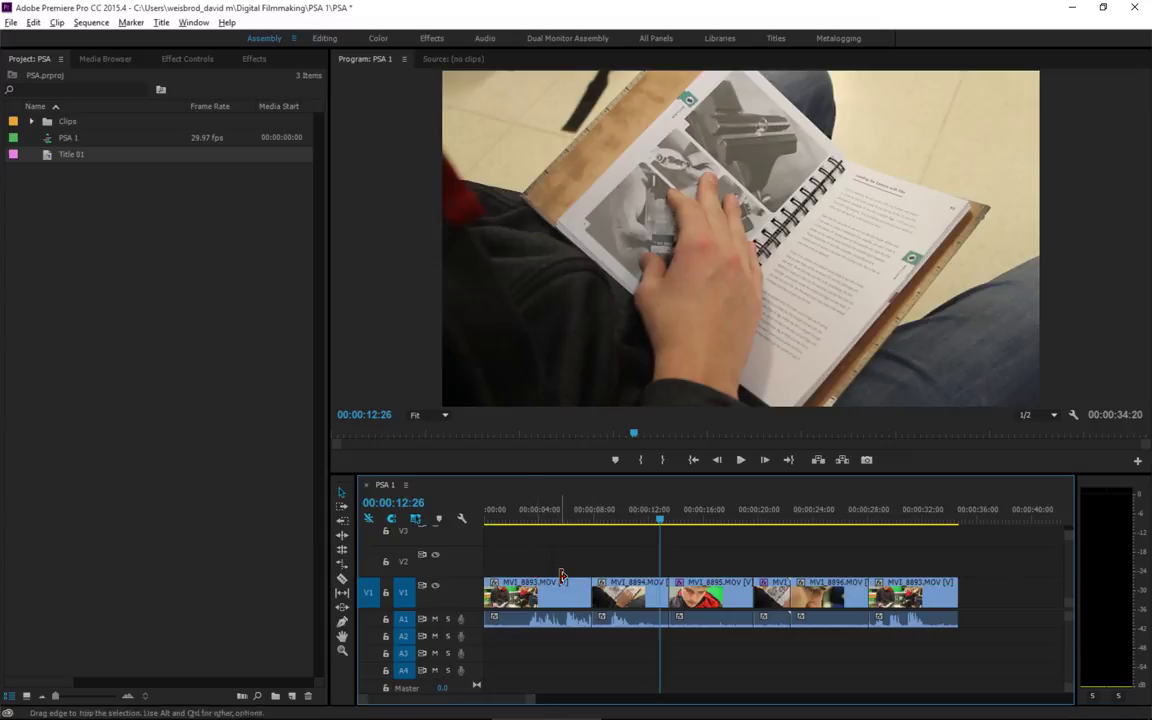
Place Title 01 again at the start of V2, ending with the first clip, and move the playhead to 00:00:11:10.
left_click_drag(555, 562, 462, 562)
left_click_drag(528, 512, 560, 510)
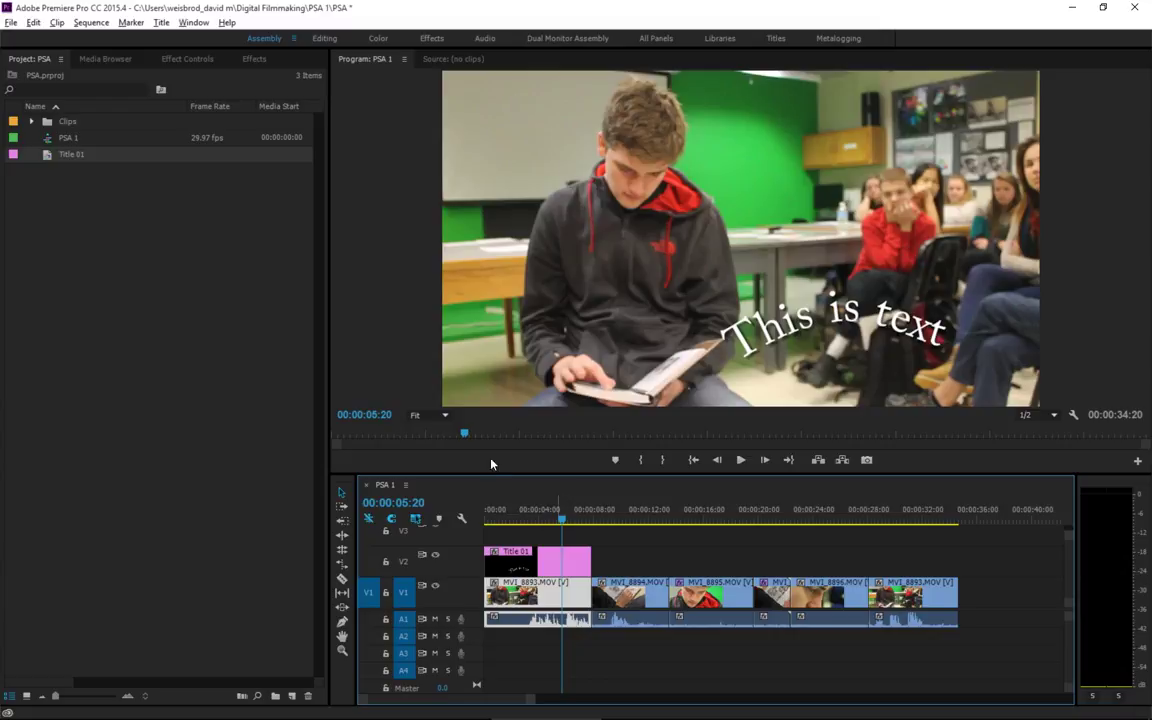
left_click(636, 518)
left_click_drag(638, 514, 641, 514)
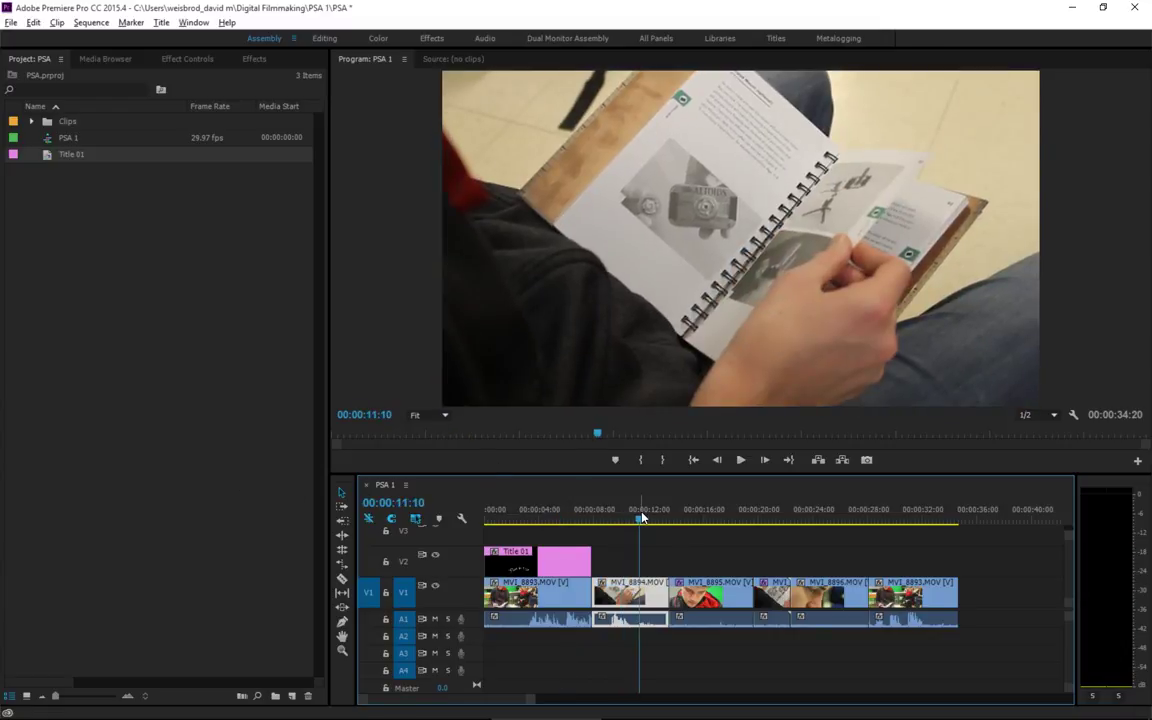
Create an empty 1280 x 720 title named Title 02, and cut it from the project.
right_click(152, 272)
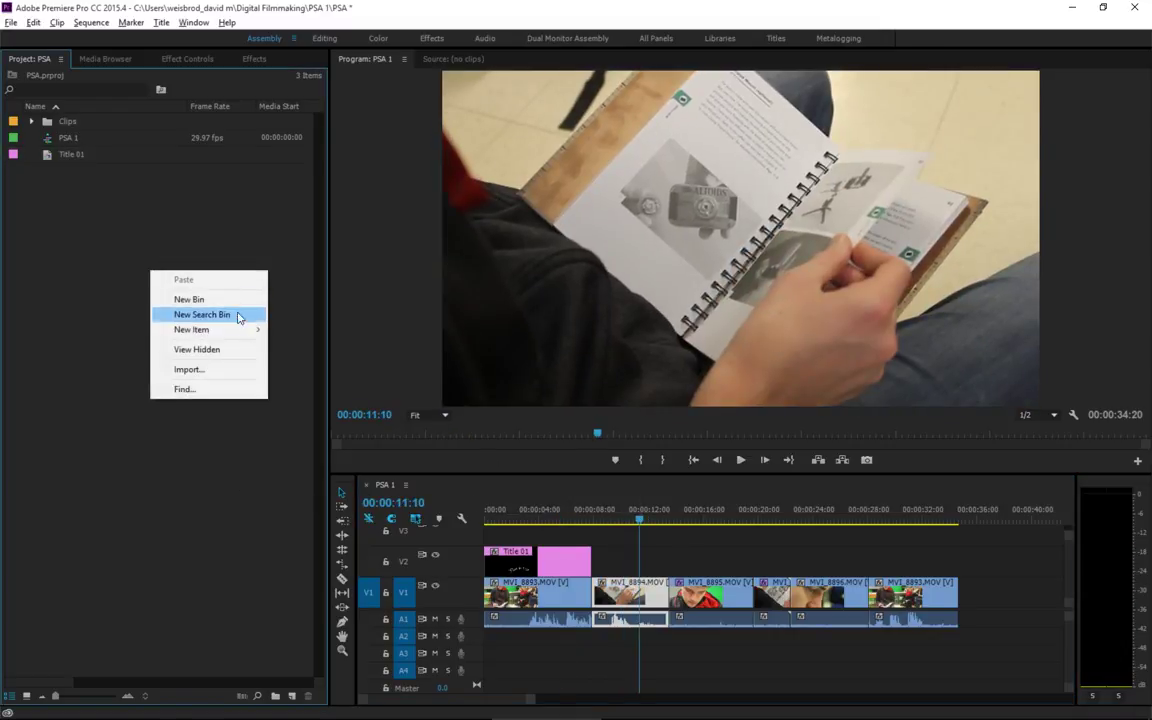
mouse_move(226, 329)
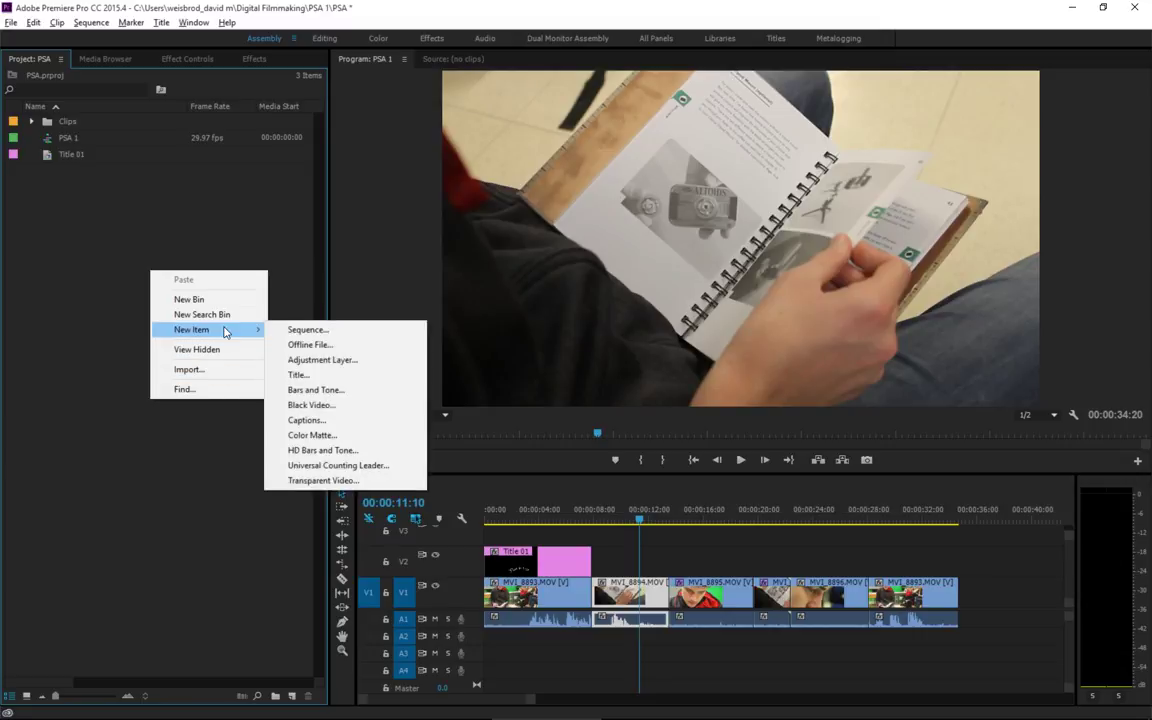
left_click(309, 381)
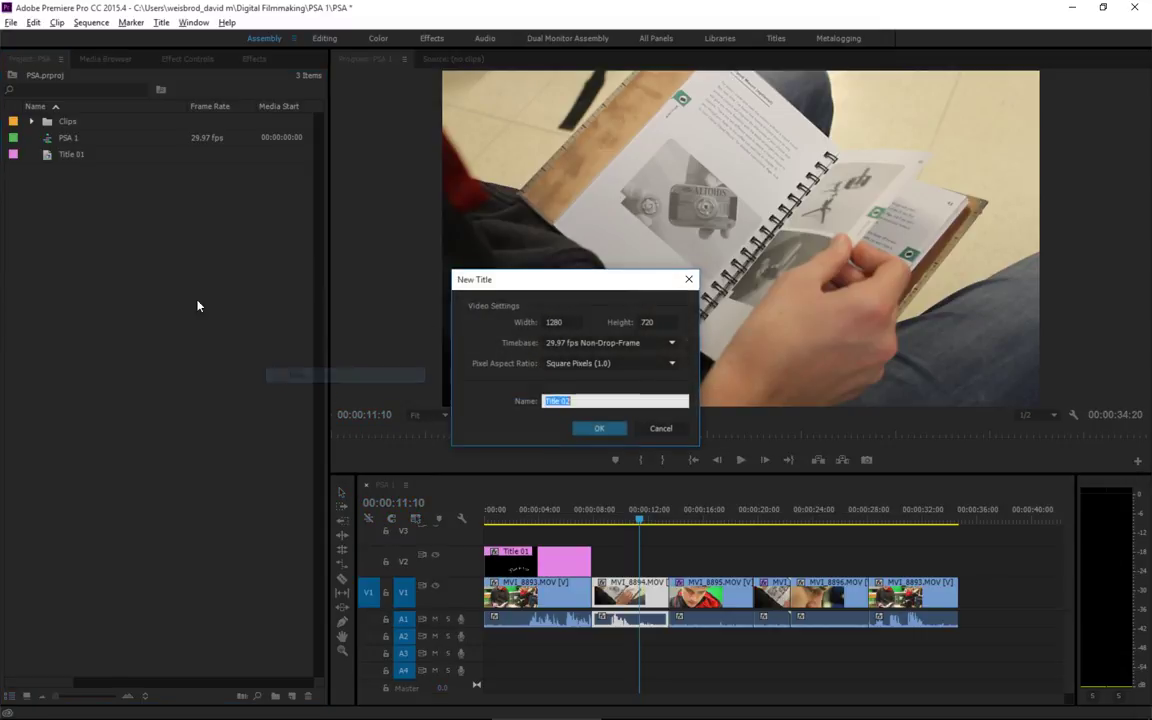
left_click(612, 430)
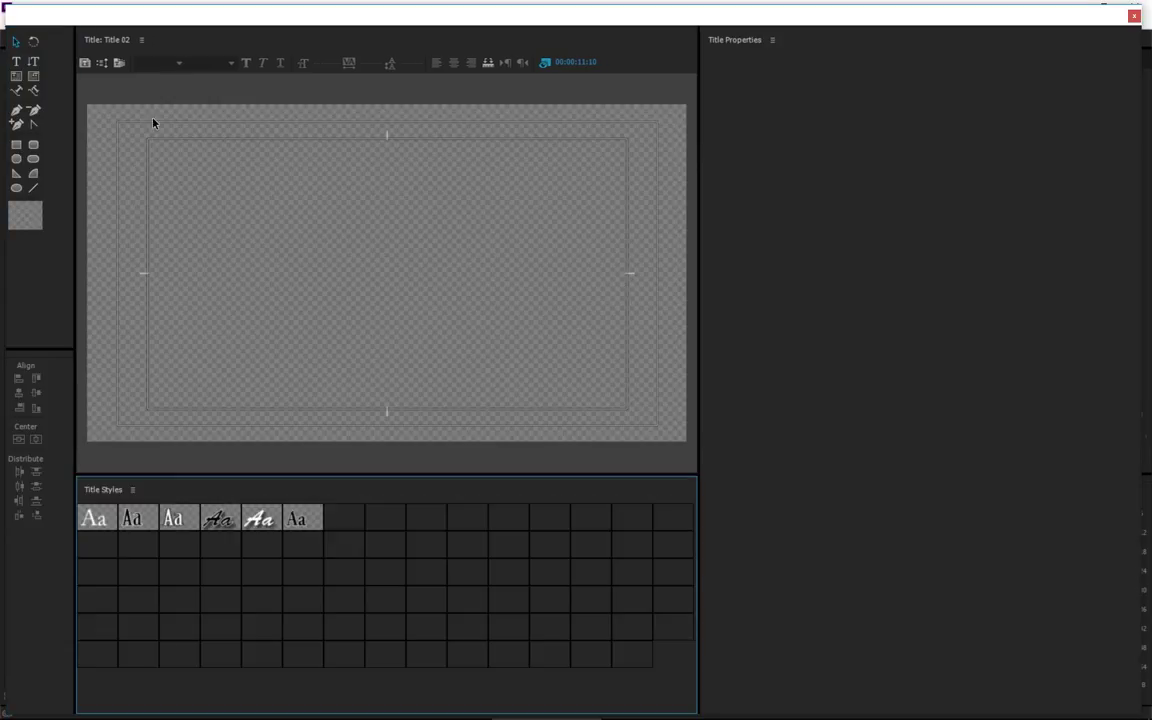
left_click(1136, 13)
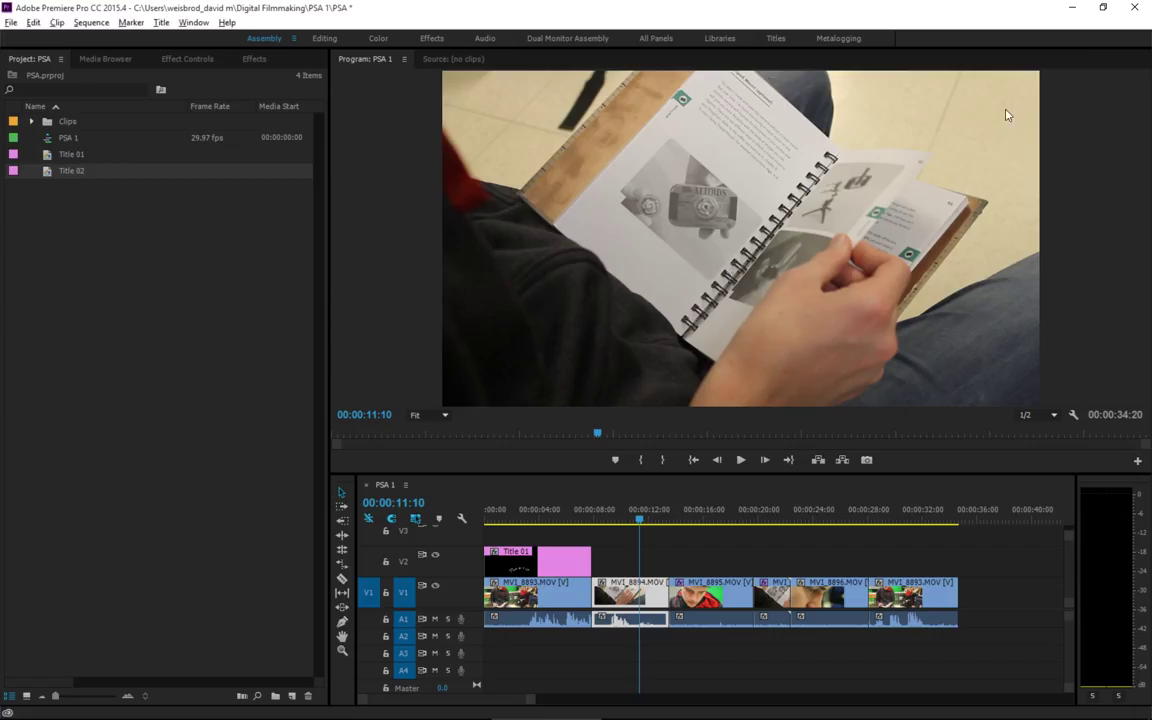
right_click(52, 173)
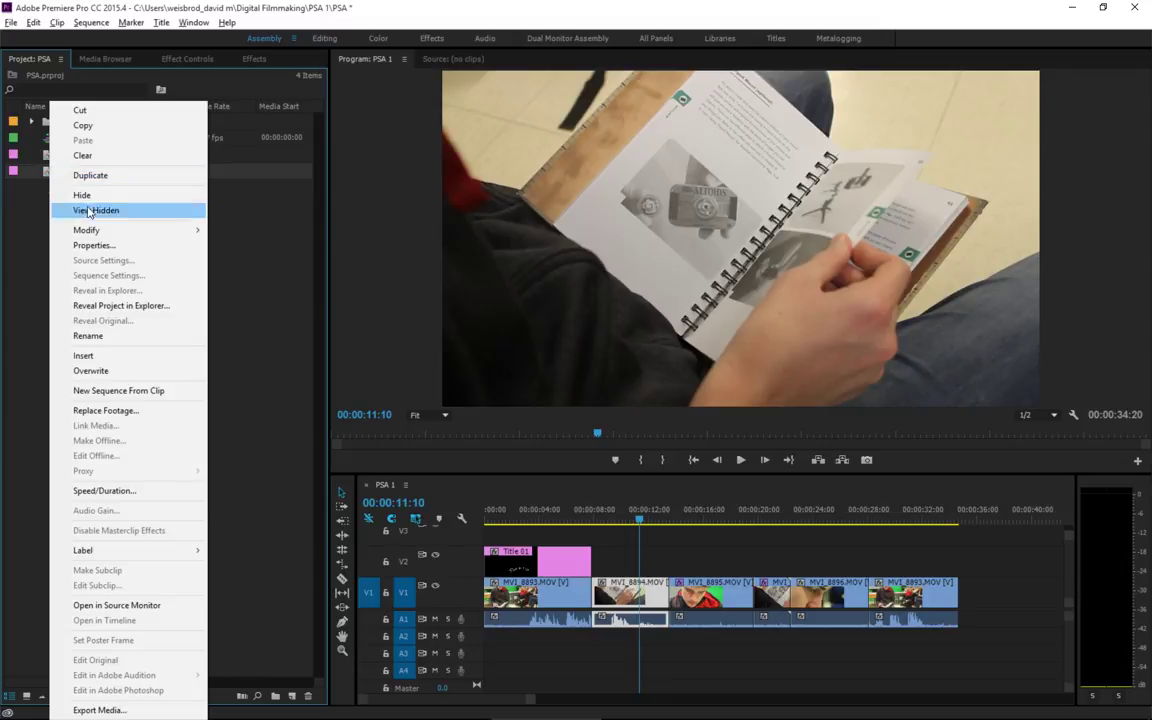
left_click(82, 110)
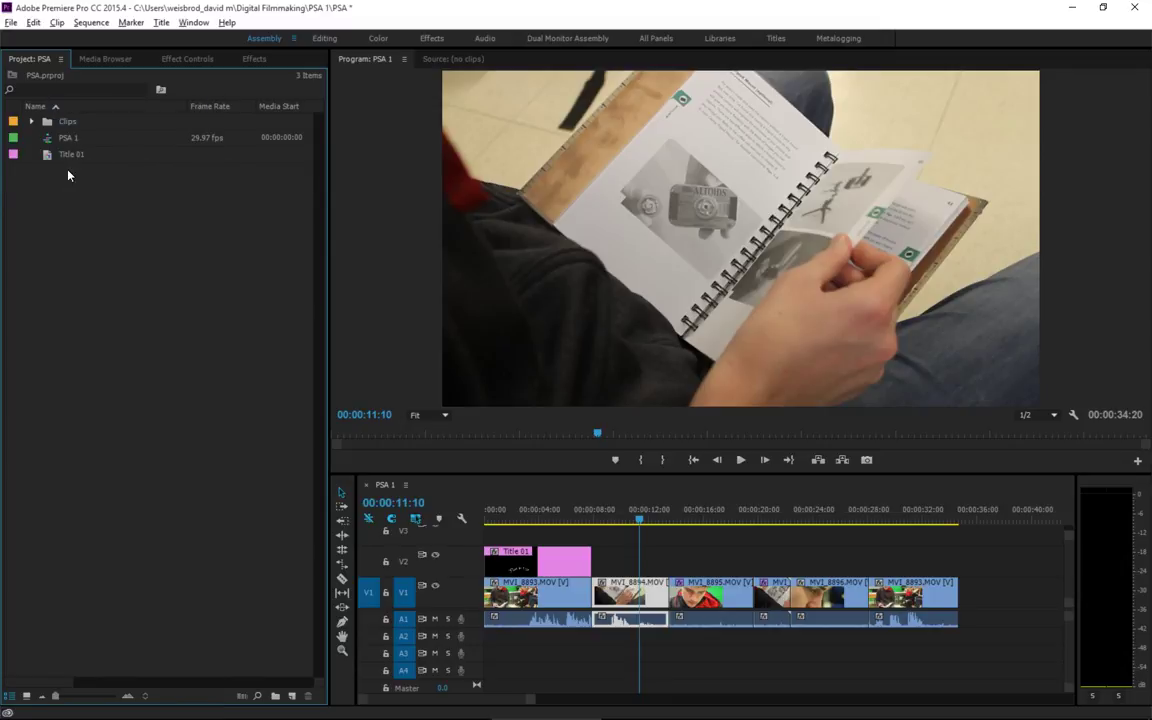
Duplicate Title 01 in the project and rename the copy Title 02.
right_click(64, 156)
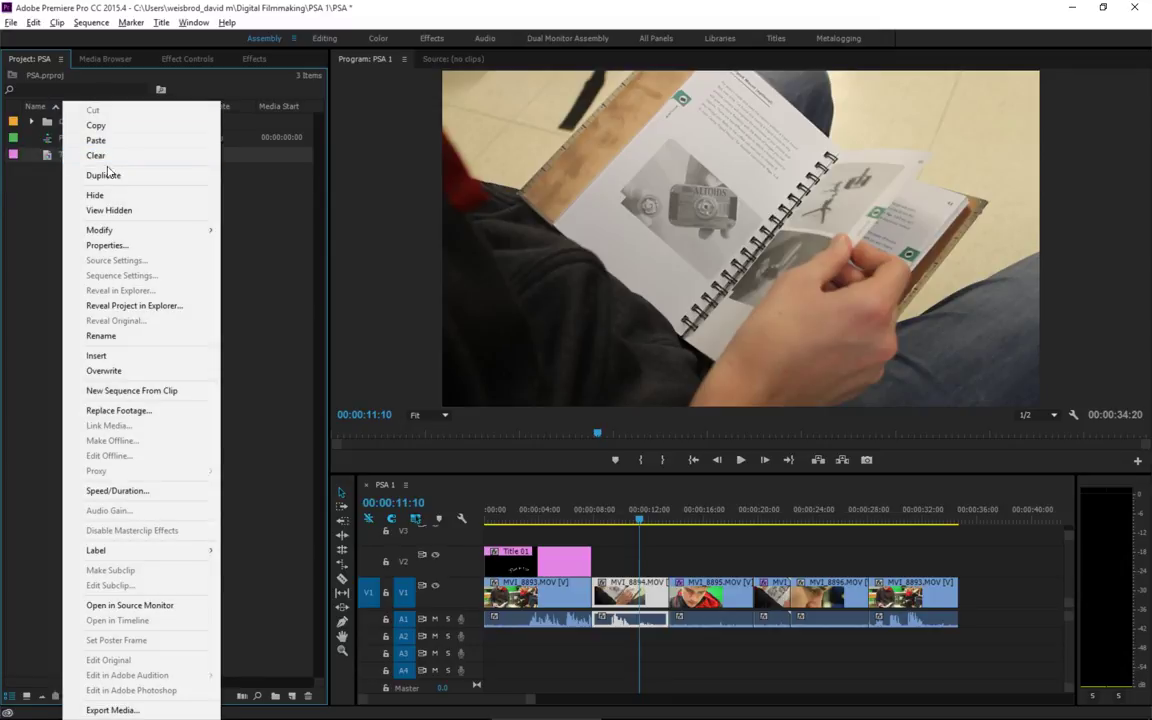
left_click(105, 175)
left_click(94, 185)
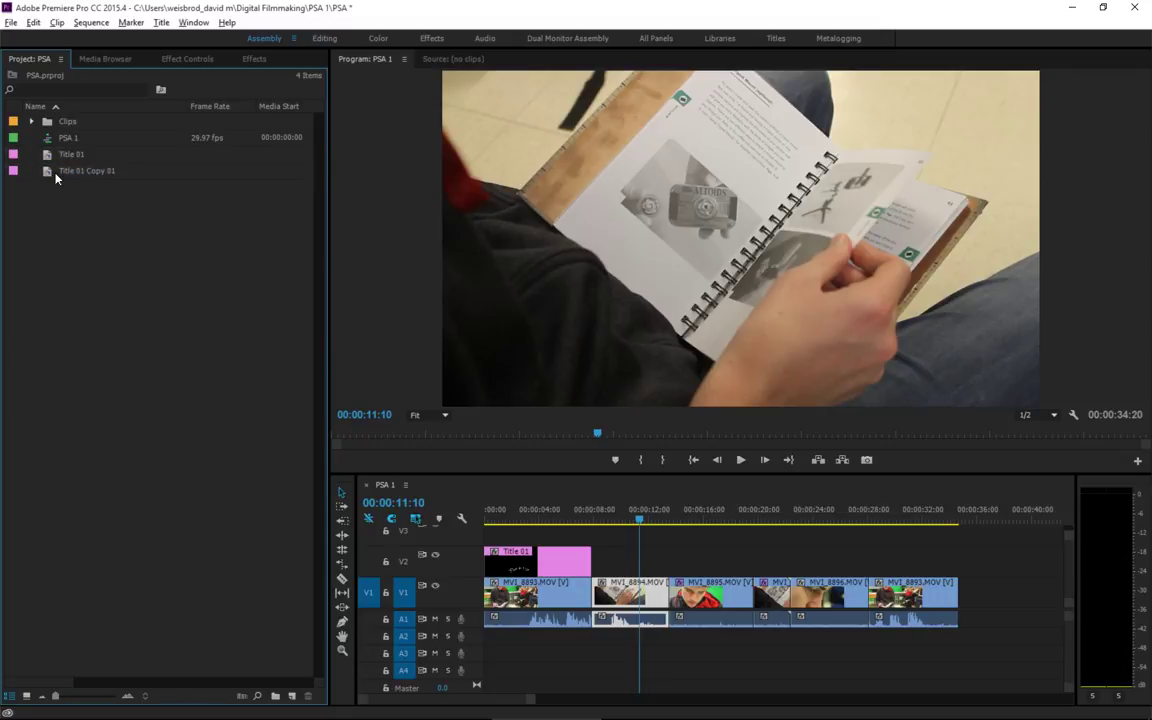
left_click(70, 175)
left_click(70, 173)
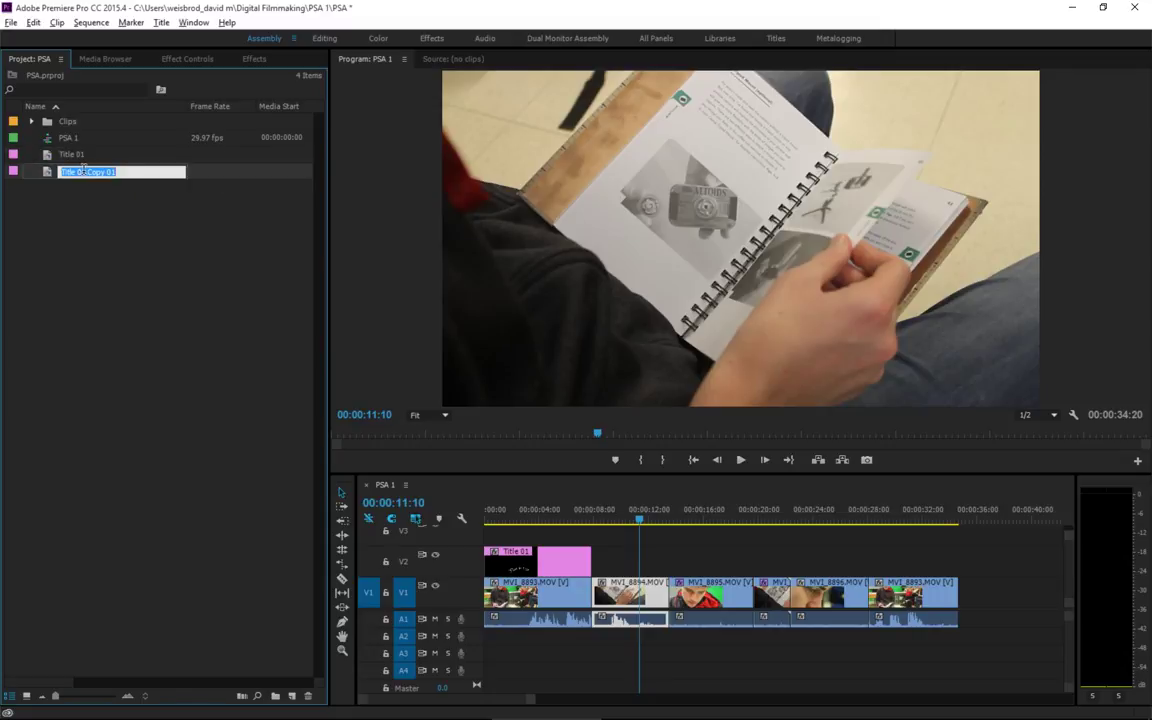
left_click_drag(87, 172, 158, 188)
key("BackSpace")
key("BackSpace")
type("2")
key("Return")
Open Title 02, extend its curved text to read "This is text too", and close the title.
double_click(54, 171)
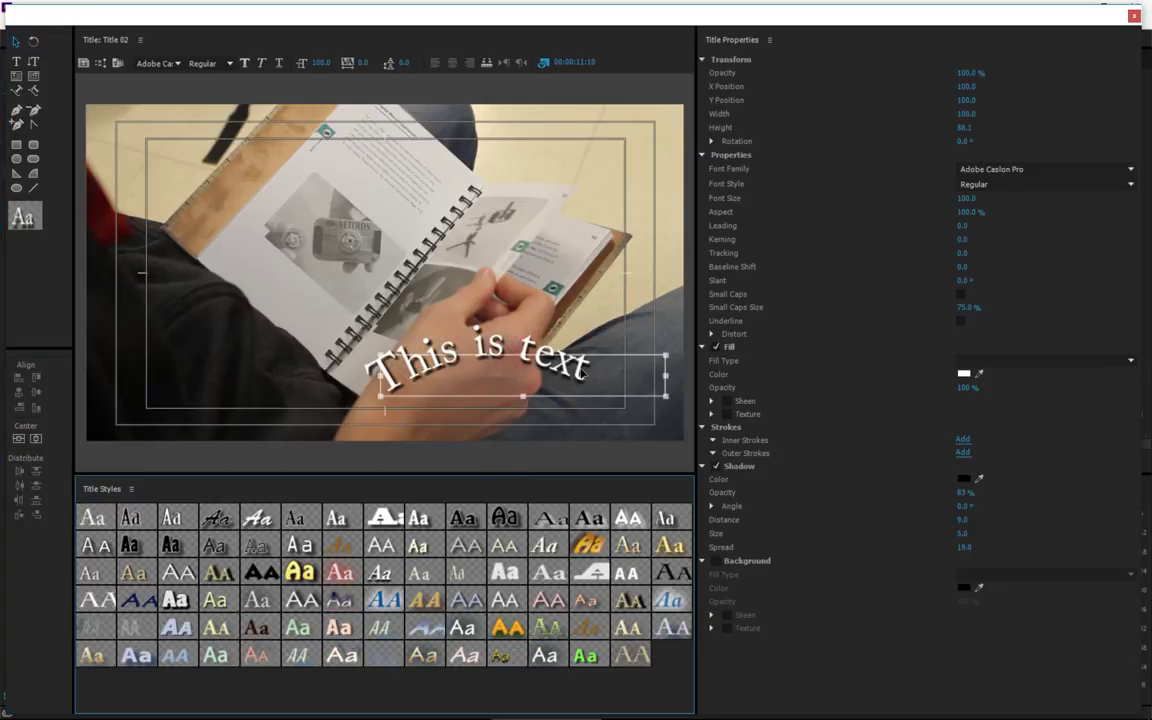
double_click(579, 368)
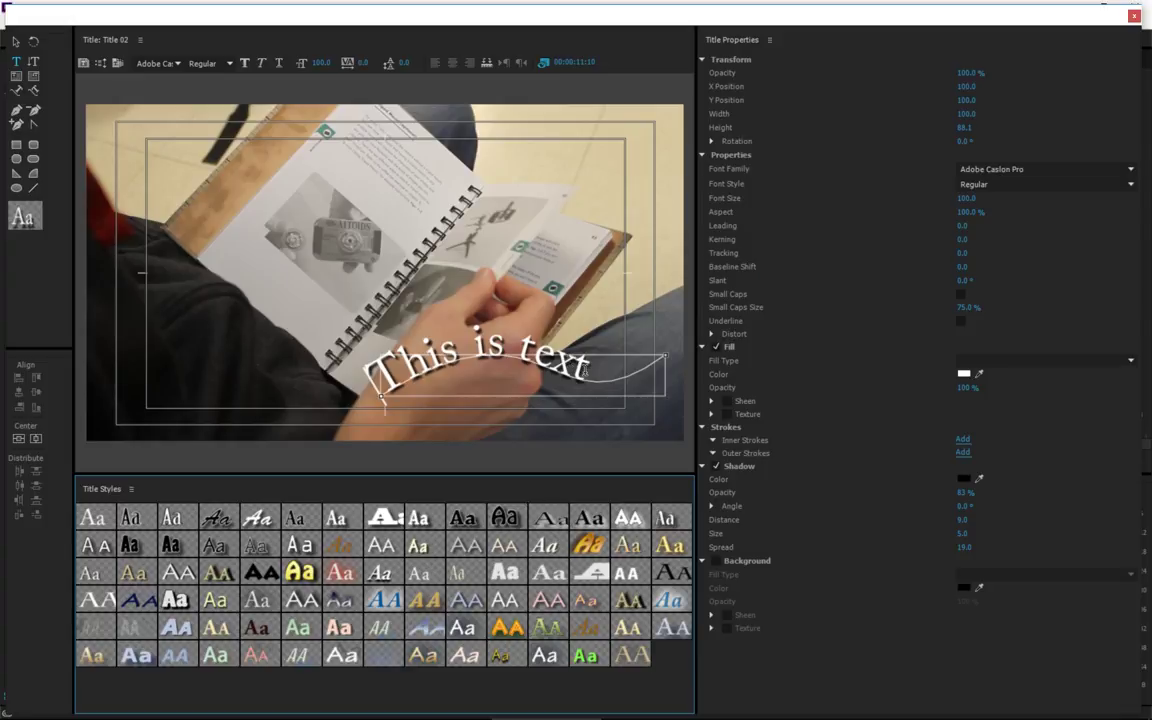
left_click_drag(591, 372, 556, 359)
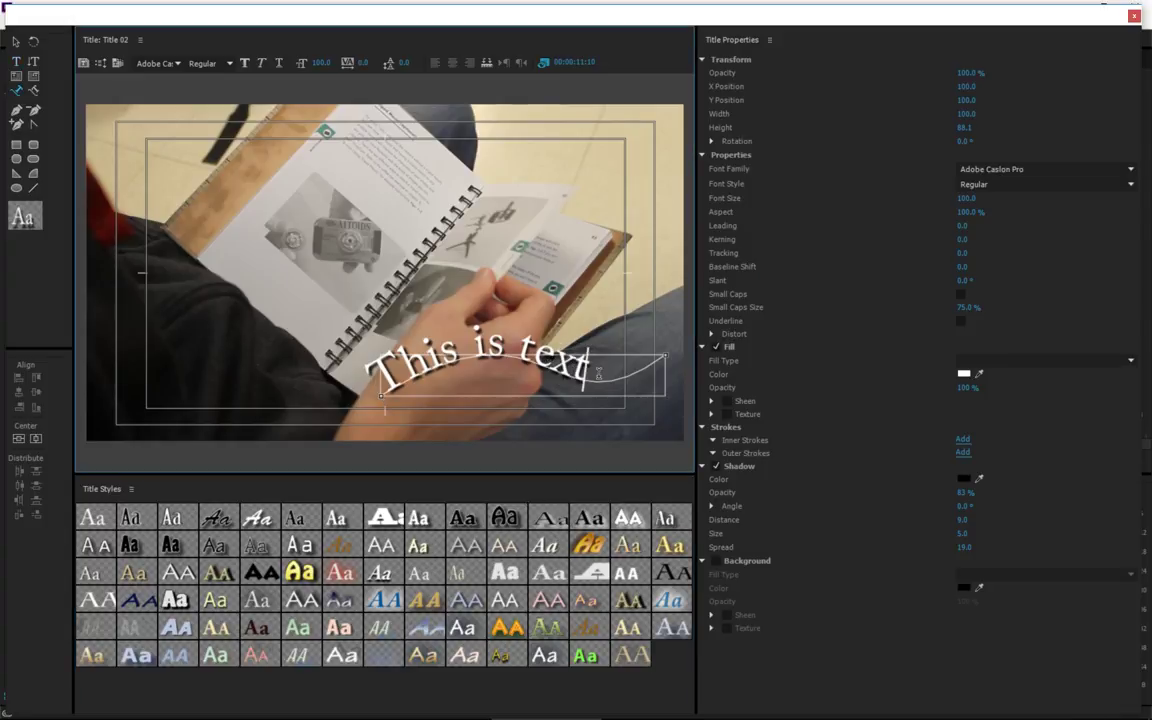
left_click(596, 366)
type("too")
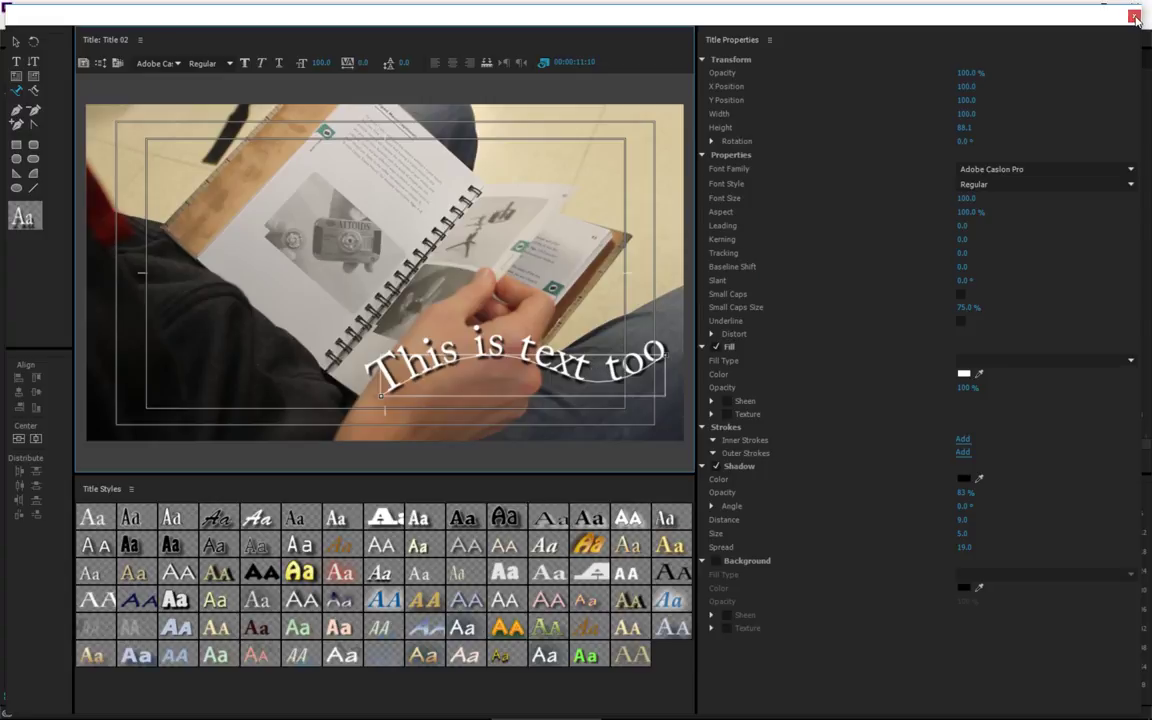
left_click(1134, 16)
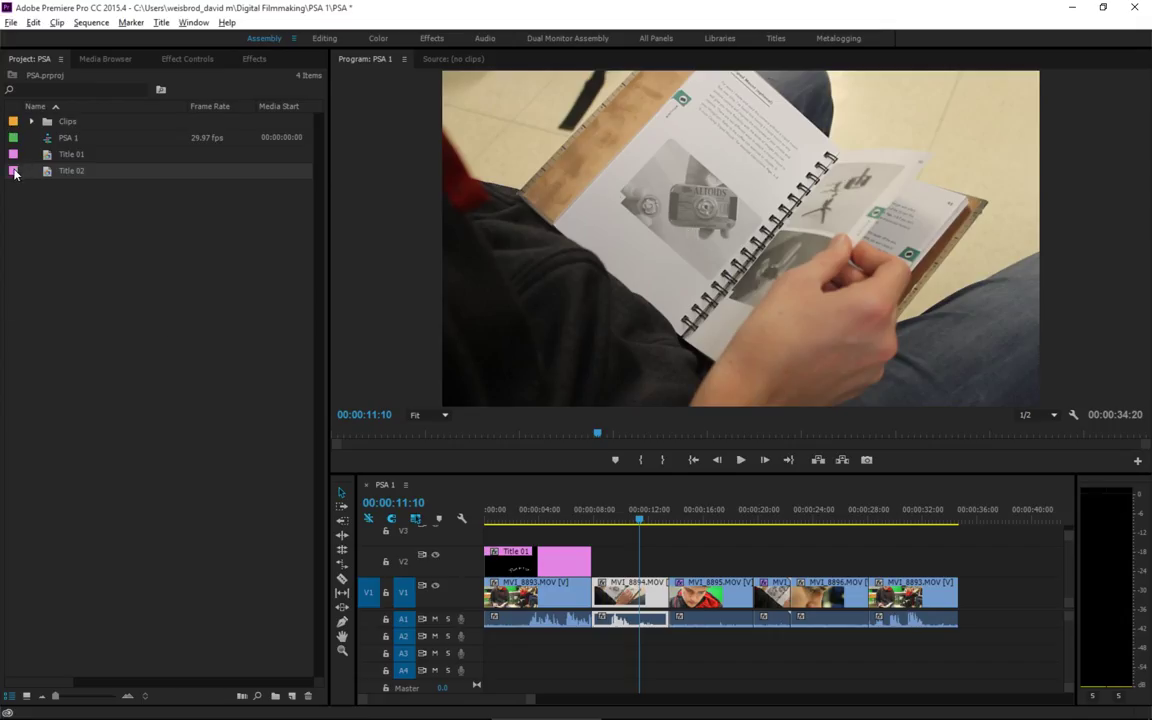
Place Title 02 on V2 above the MVI_8894.MOV clip, matching its length, and preview it at 00:00:10:23.
left_click_drag(13, 171, 633, 526)
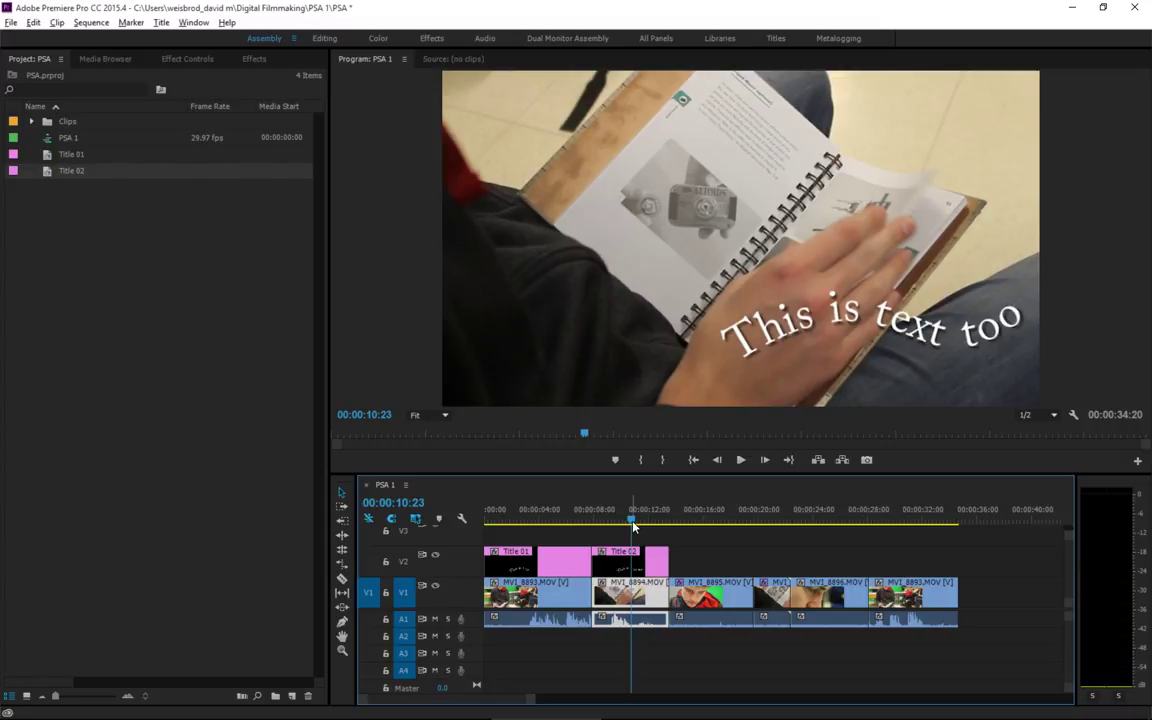